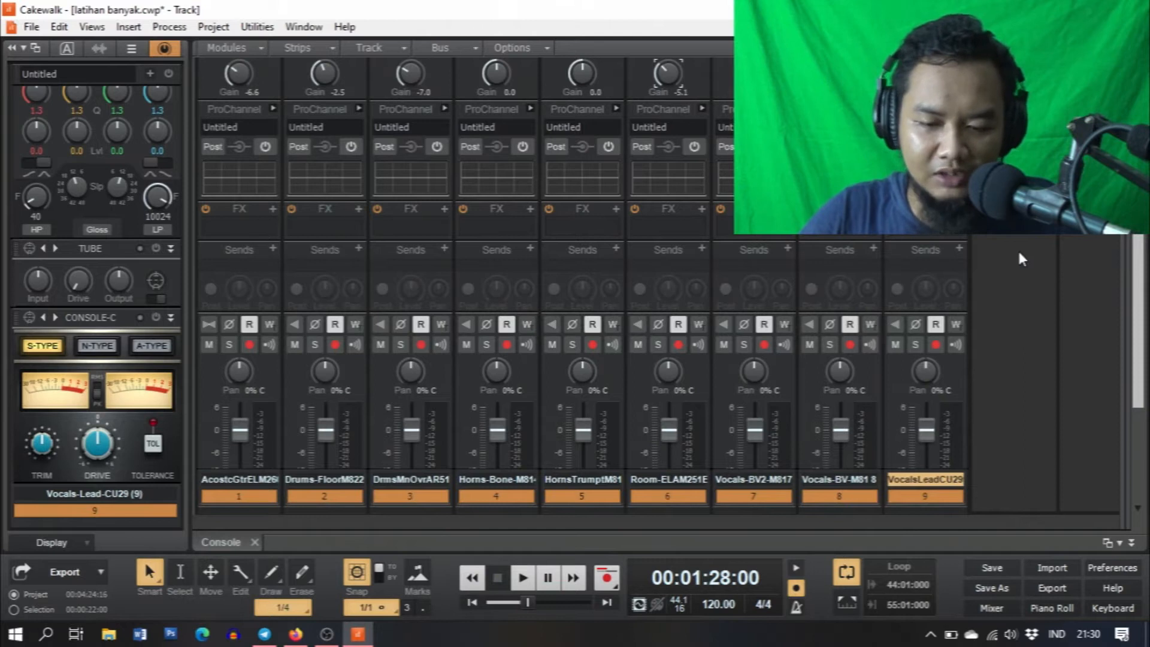
- Examine the lead vocal track's ProChannel modules in the inspector, from the EQ down to Console-C
scroll(1021, 259, "up", 3)
scroll(1021, 259, "down", 1)
scroll(1020, 258, "up", 1)
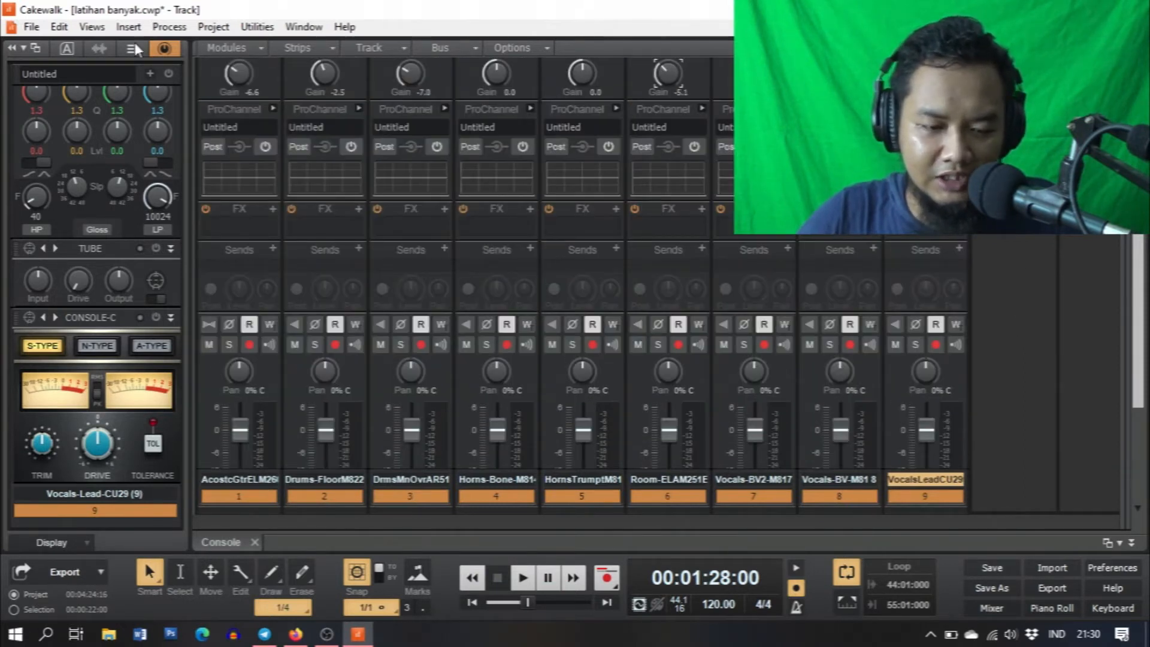
scroll(137, 145, "up", 2)
scroll(140, 146, "up", 3)
scroll(139, 146, "down", 5)
scroll(140, 146, "up", 5)
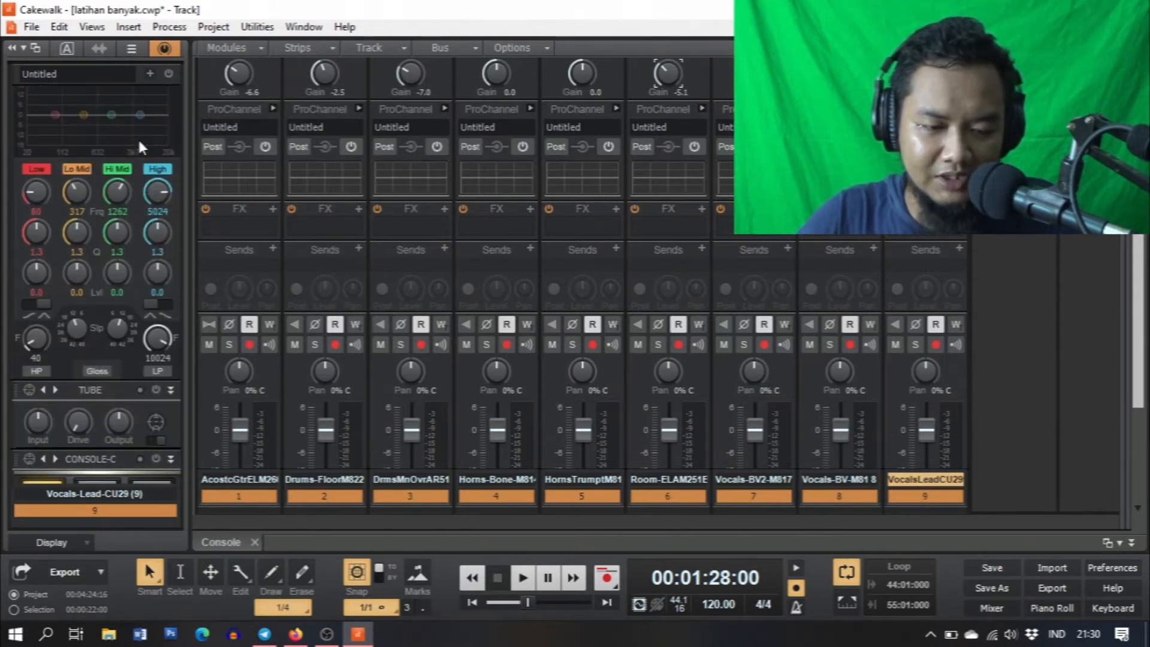
scroll(143, 113, "down", 6)
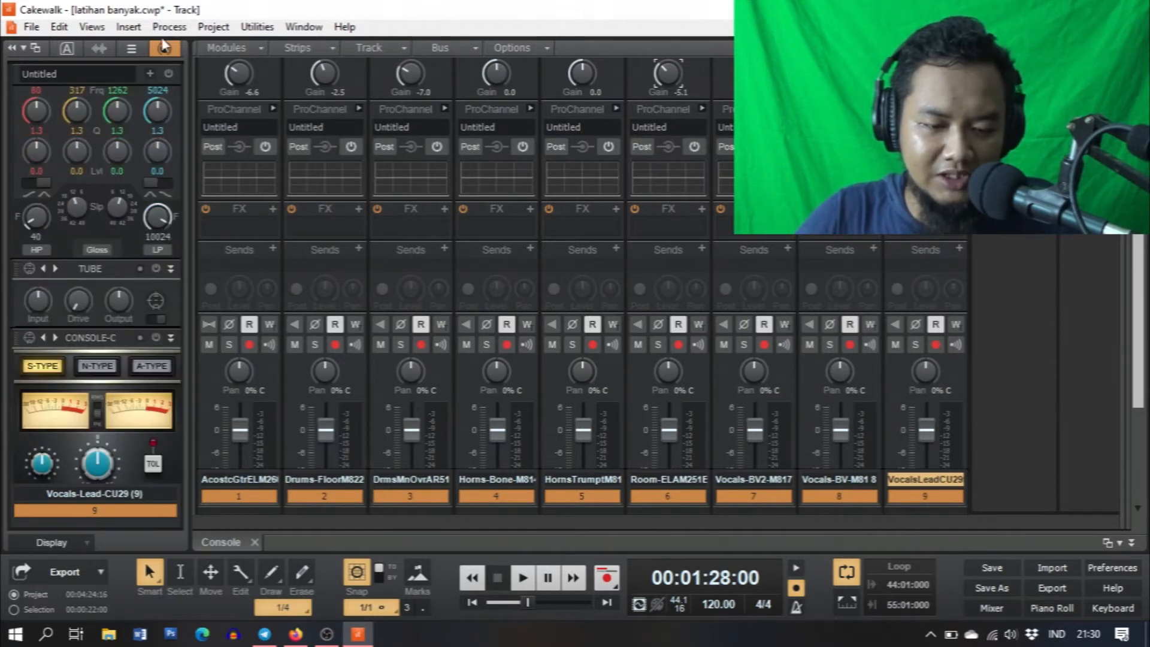
- Collapse the inspector and show the Acoustic Guitar track's ProChannel in the console to view its compressor and EQ modules
left_click(9, 49)
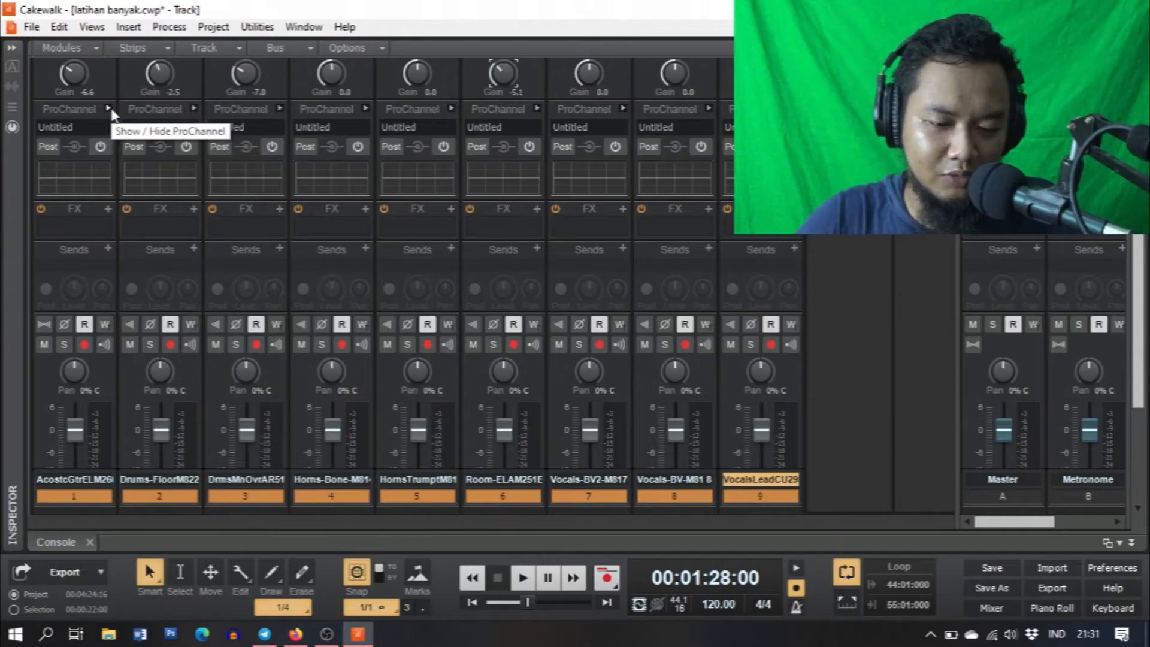
left_click(108, 108)
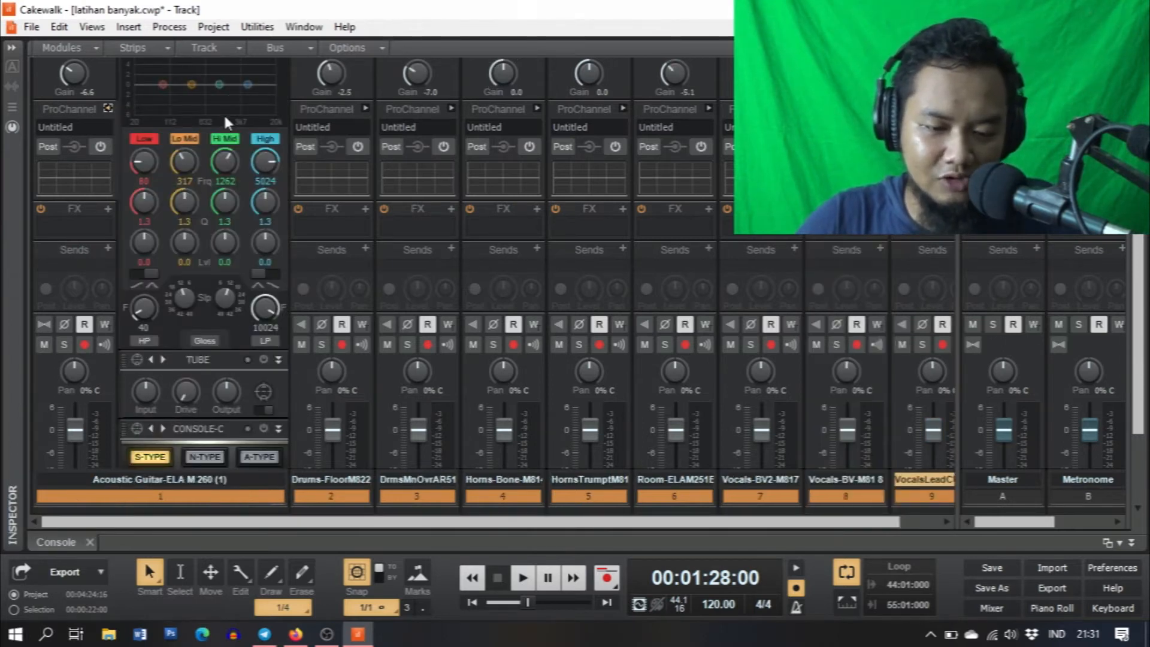
scroll(235, 299, "up", 4)
scroll(235, 242, "up", 4)
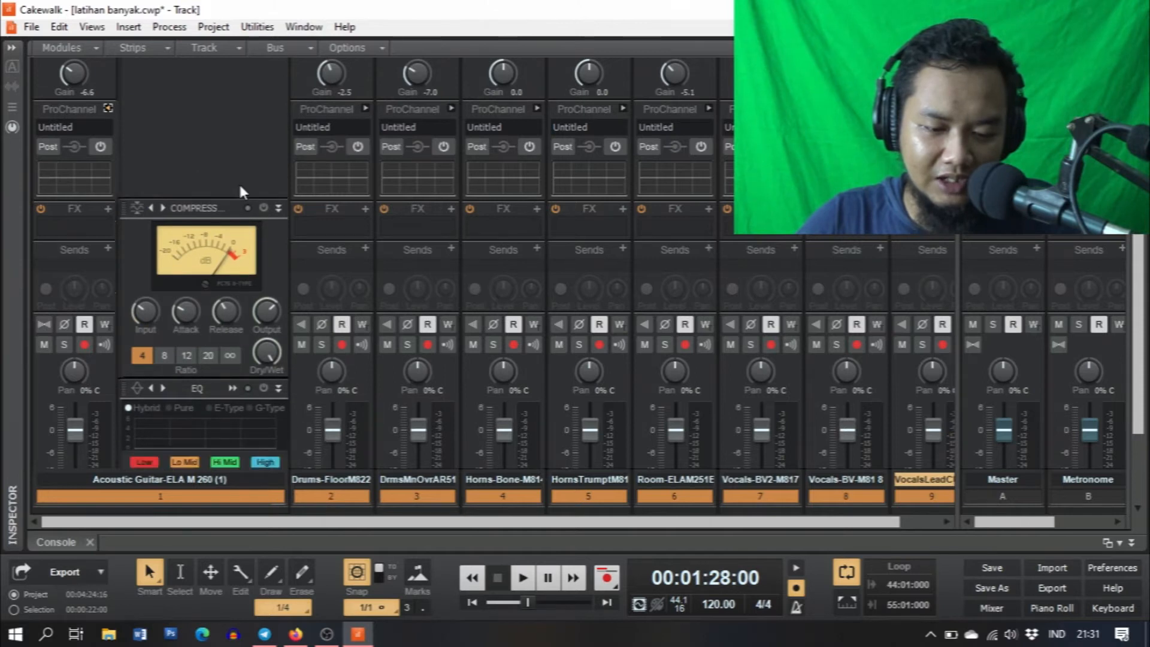
scroll(238, 181, "down", 5)
- Show the ProChannels of the Drums-Floor and Drums-Mono Over tracks in the console, and hide all expanded track ProChannels
left_click(363, 108)
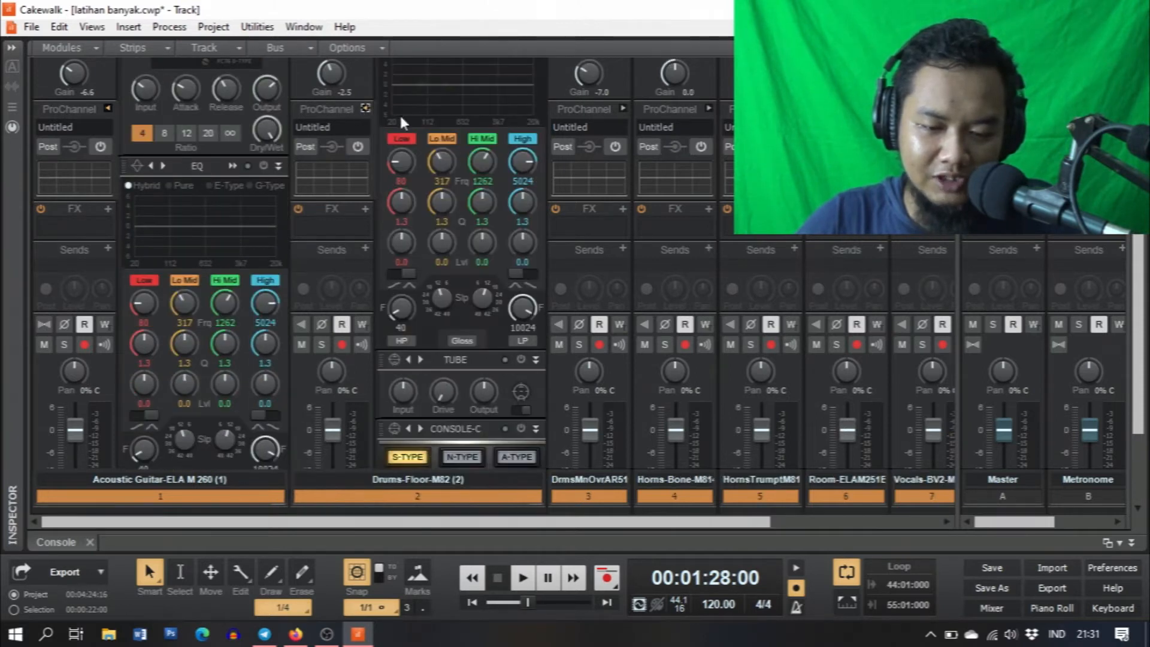
left_click(623, 108)
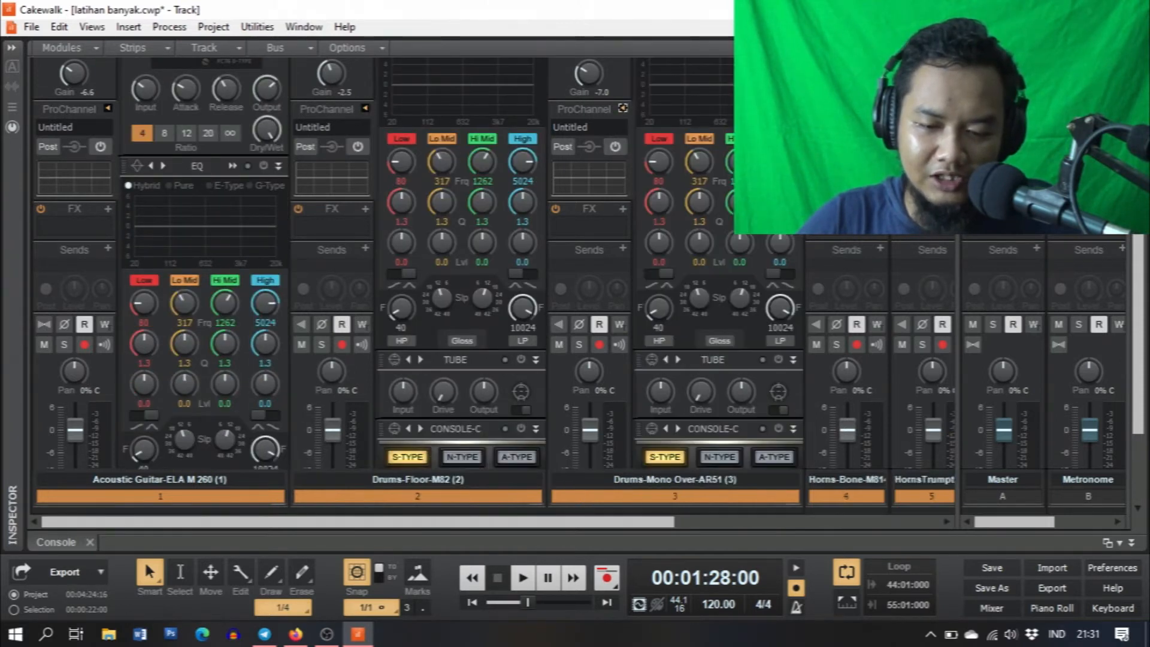
left_click(623, 107)
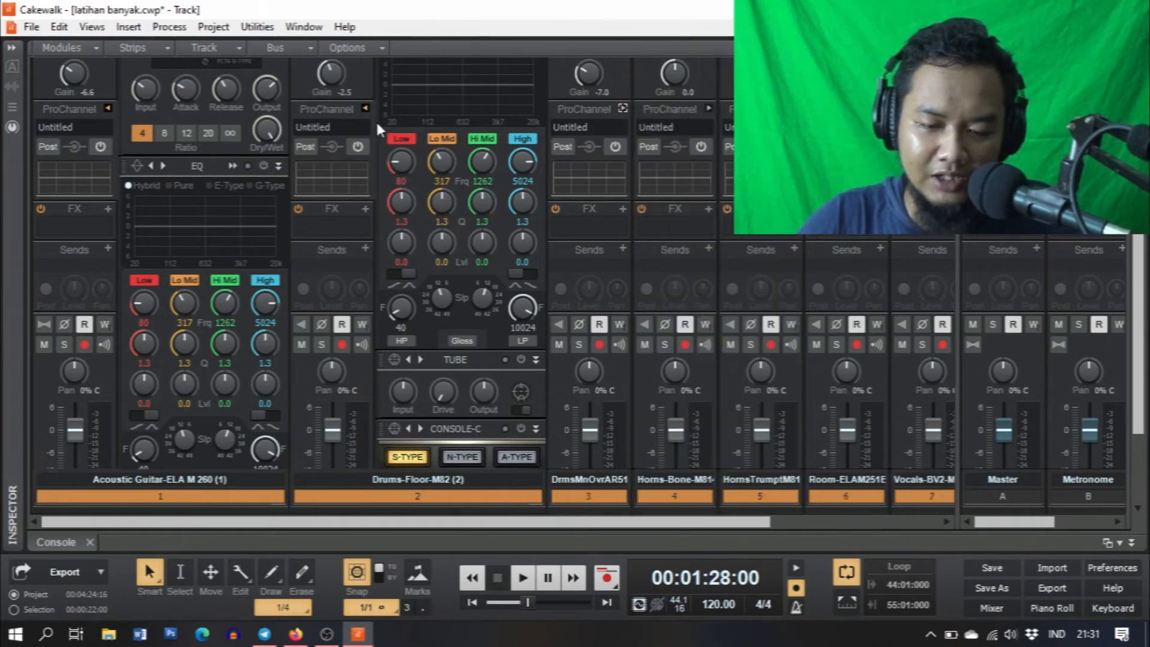
left_click(365, 108)
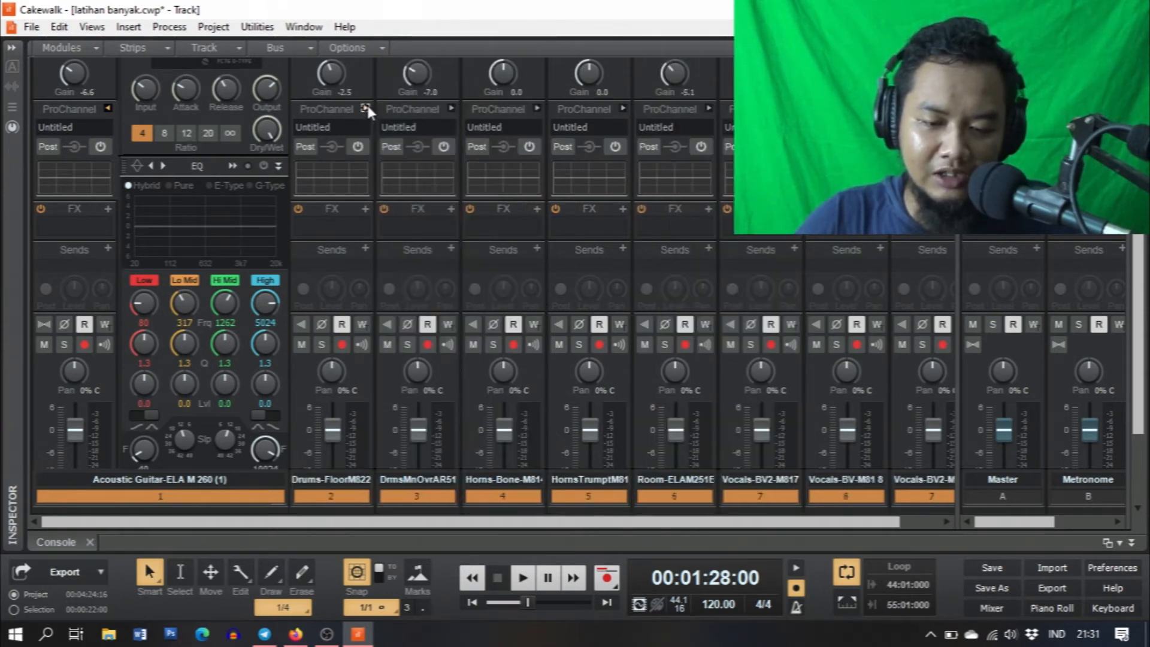
left_click(108, 108)
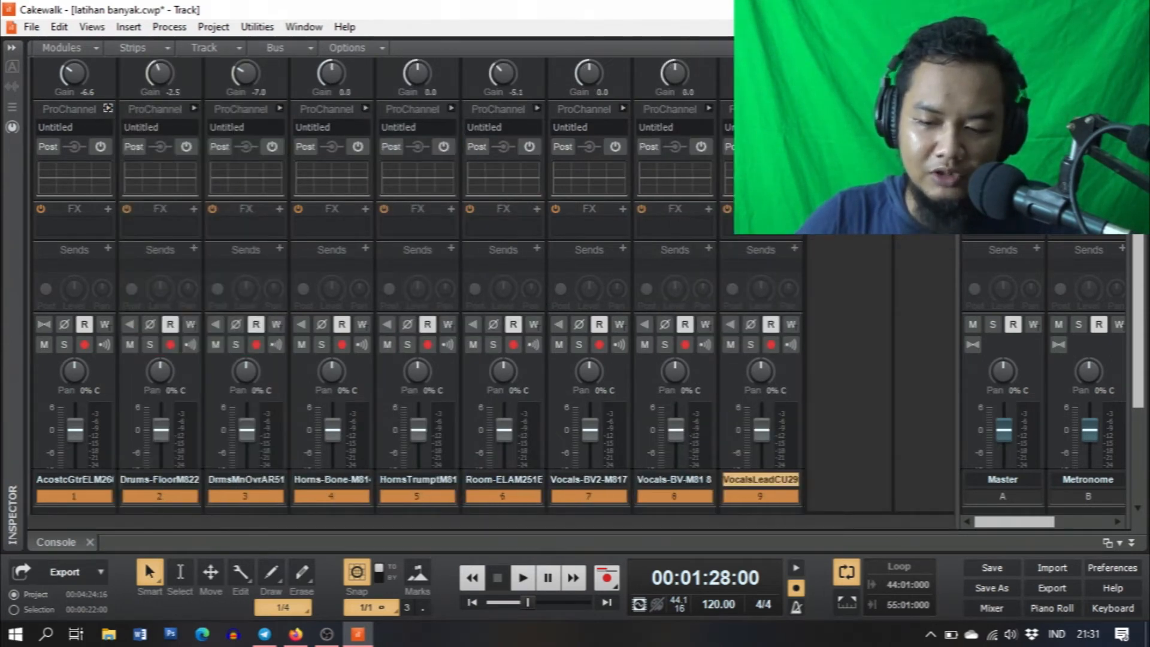
- Widen the console's bus area, show and hide the Master and Metronome bus ProChannels, and narrow the bus area again
left_click_drag(957, 275, 337, 270)
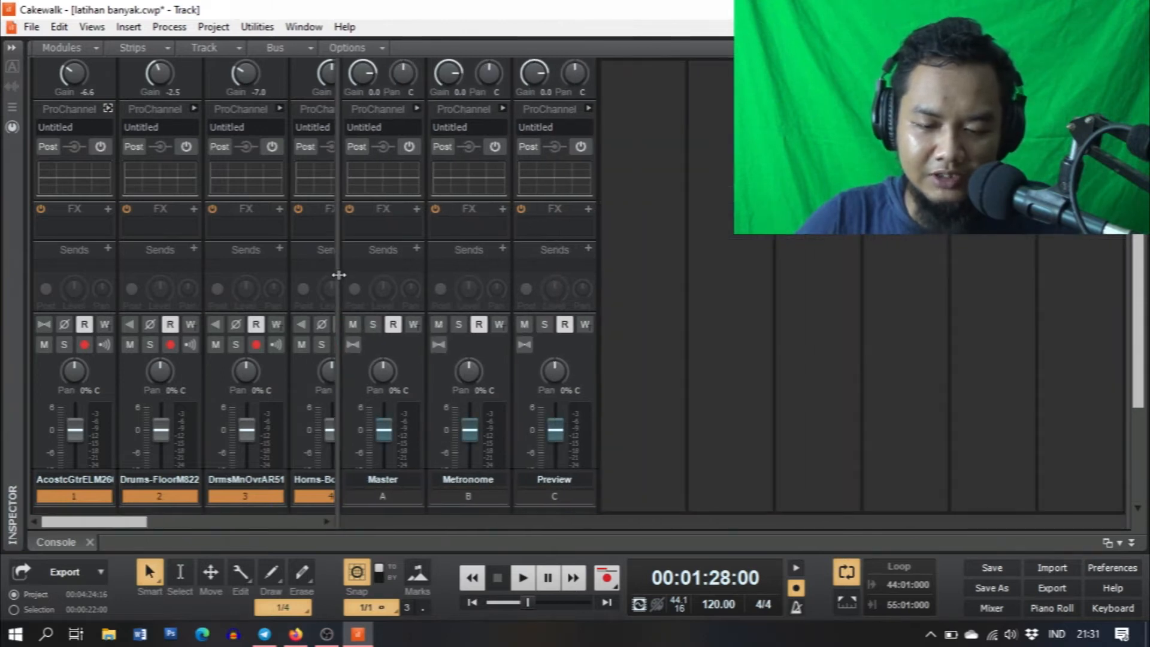
left_click(415, 105)
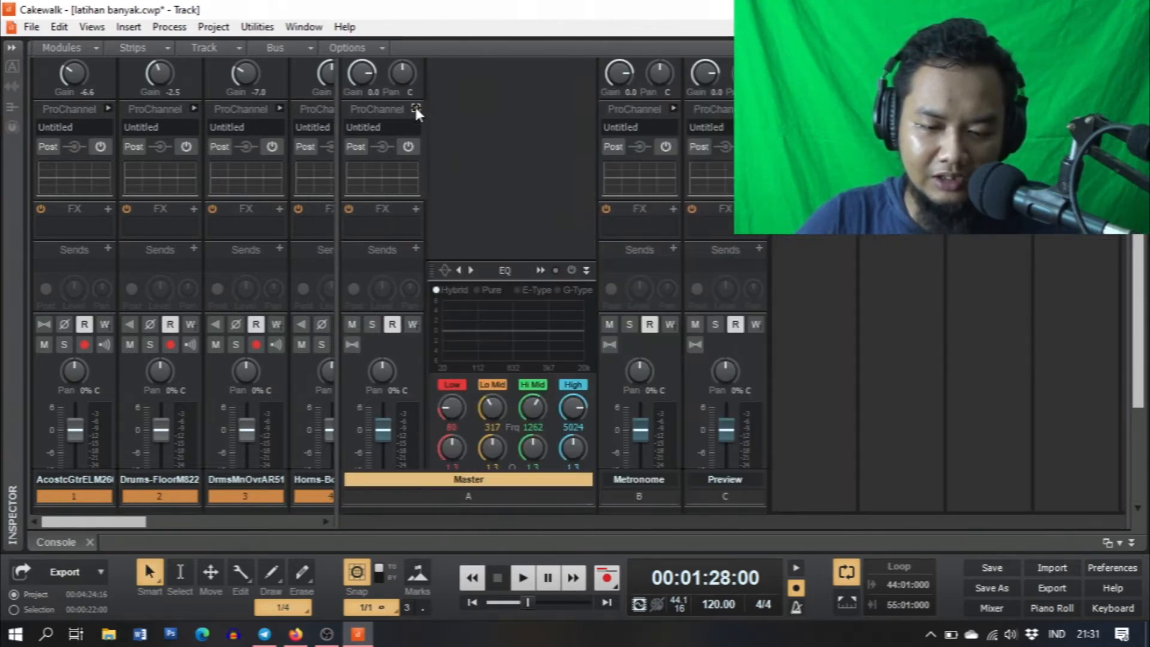
left_click(416, 108)
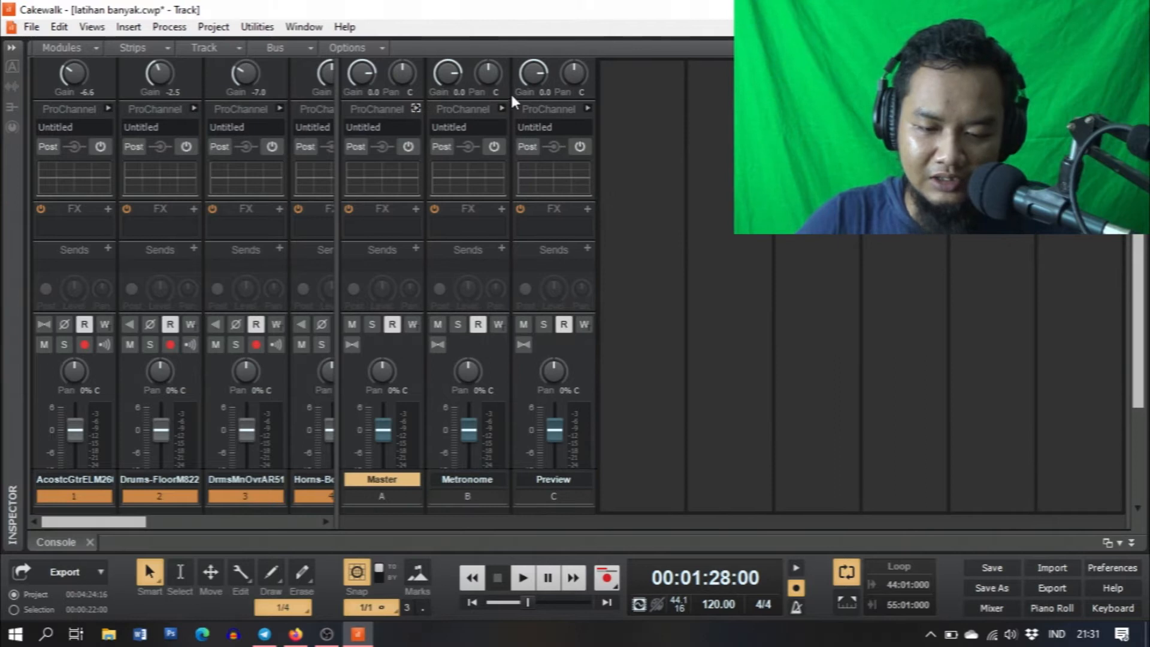
left_click(501, 110)
left_click(500, 108)
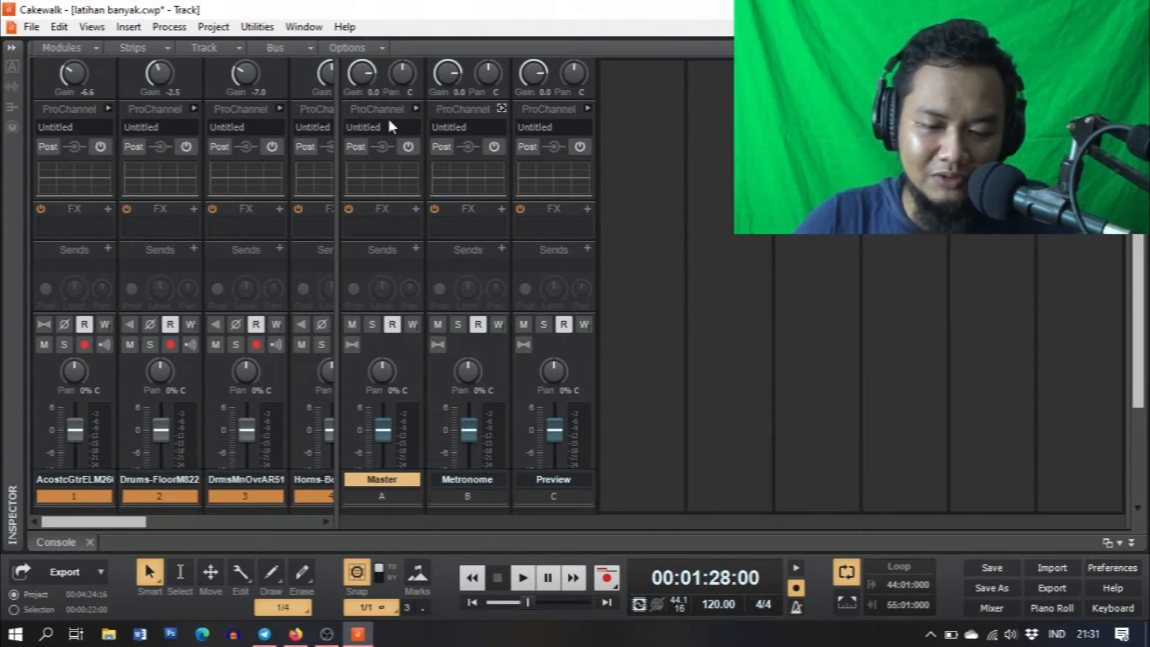
left_click_drag(337, 150, 868, 151)
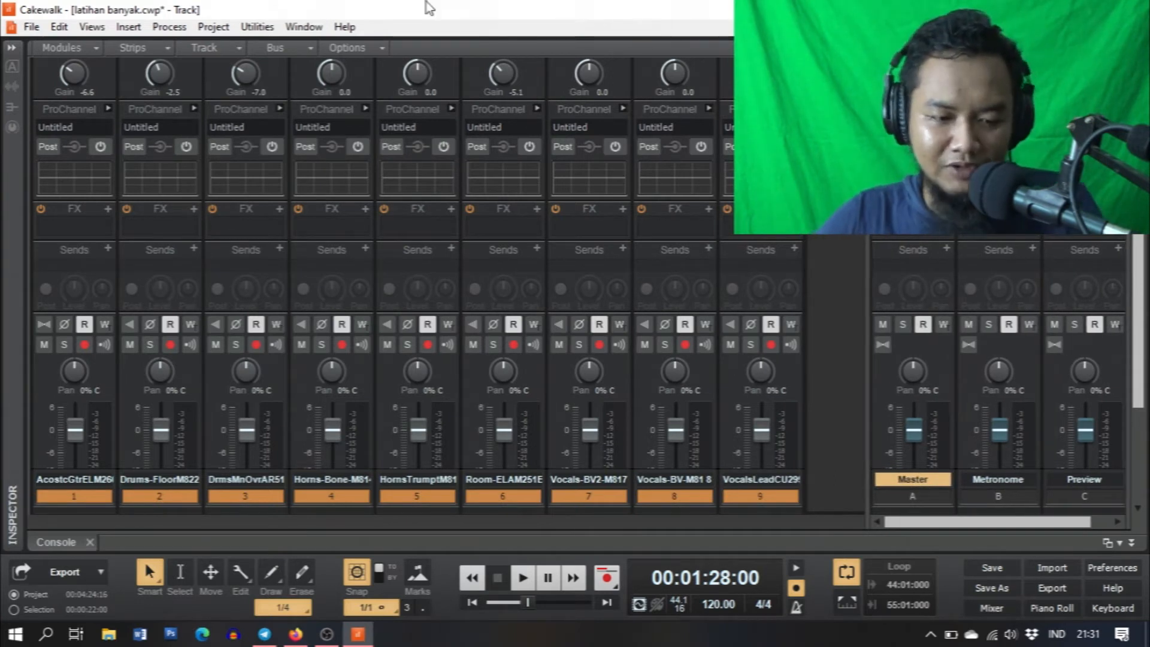
- Expand the inspector and display the Master bus's ProChannel in it
left_click(11, 48)
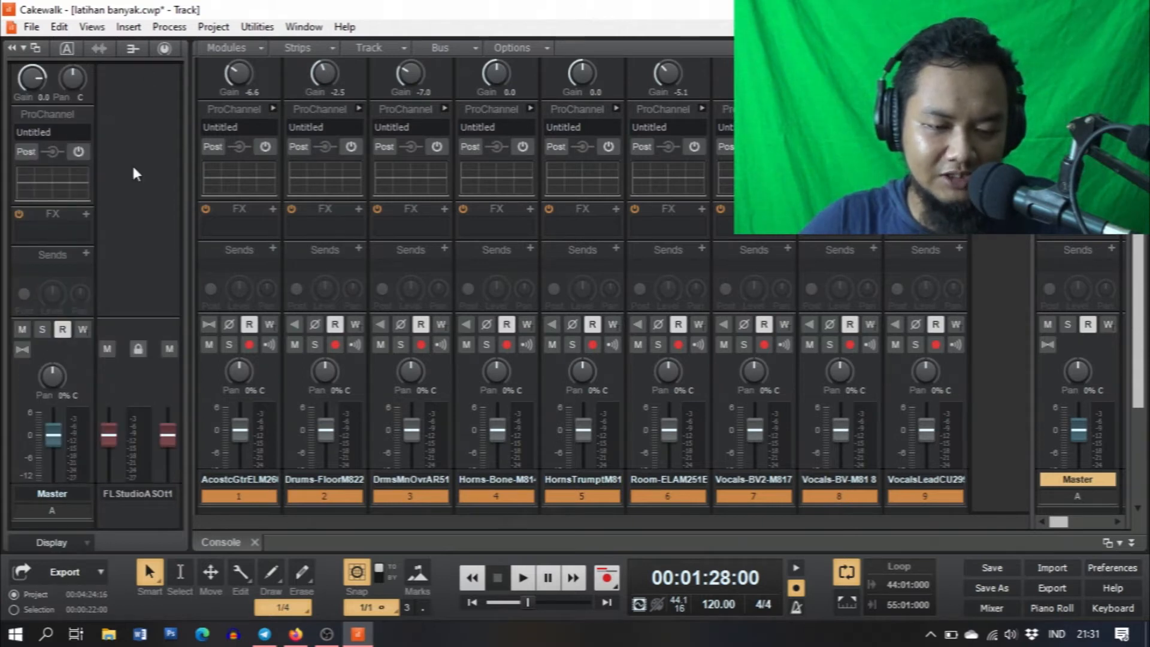
left_click(12, 47)
left_click(12, 47)
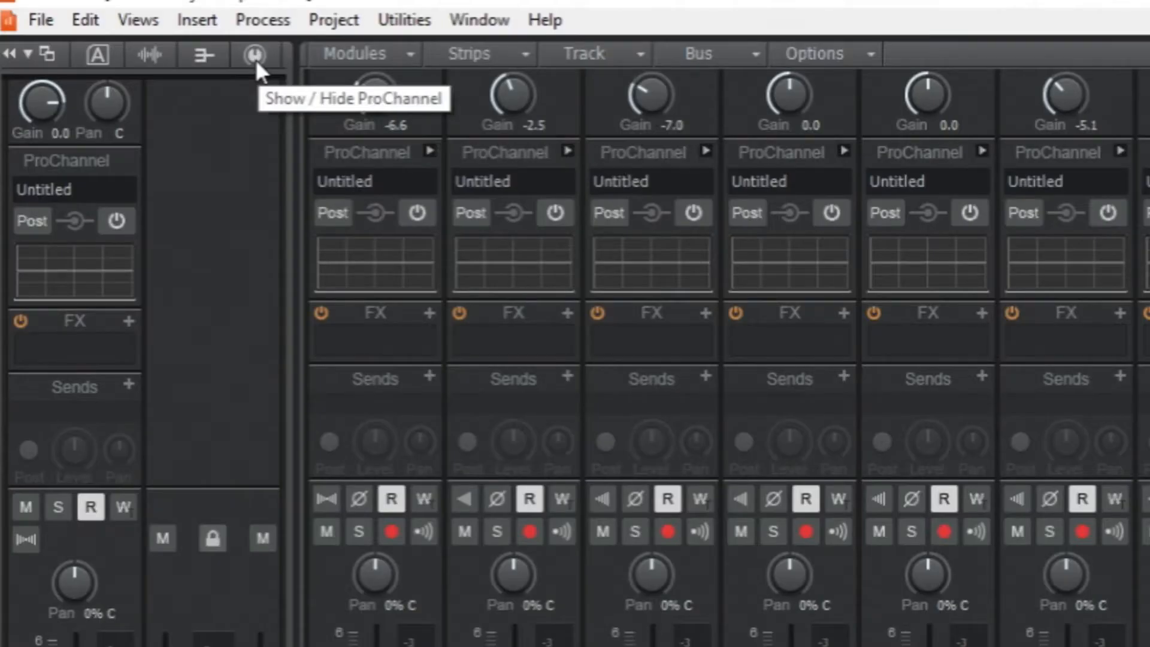
left_click(255, 58)
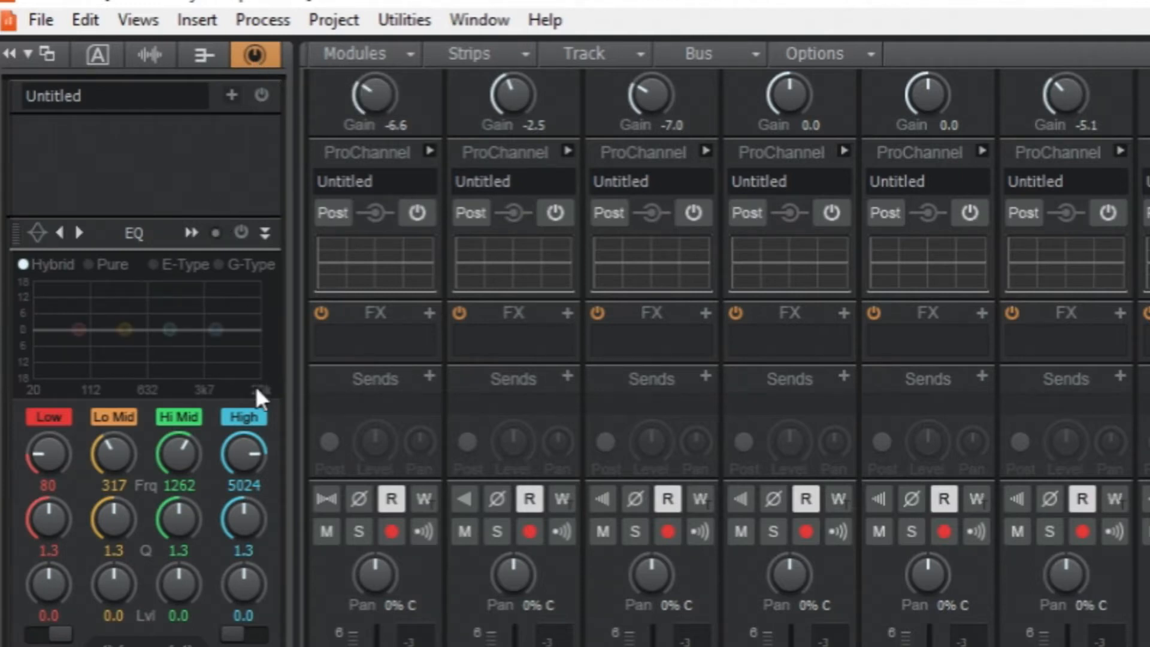
mouse_move(256, 472)
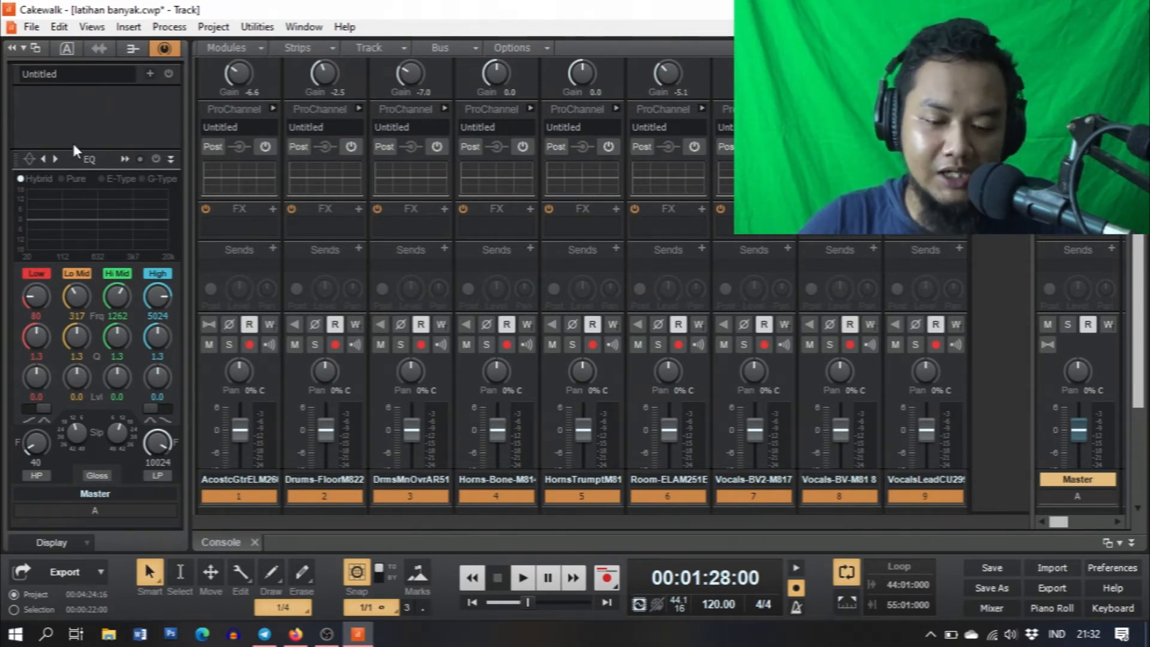
- Select the Drums-Floor track and then the Acoustic Guitar track, and examine the guitar's ProChannel modules in the inspector
left_click(321, 211)
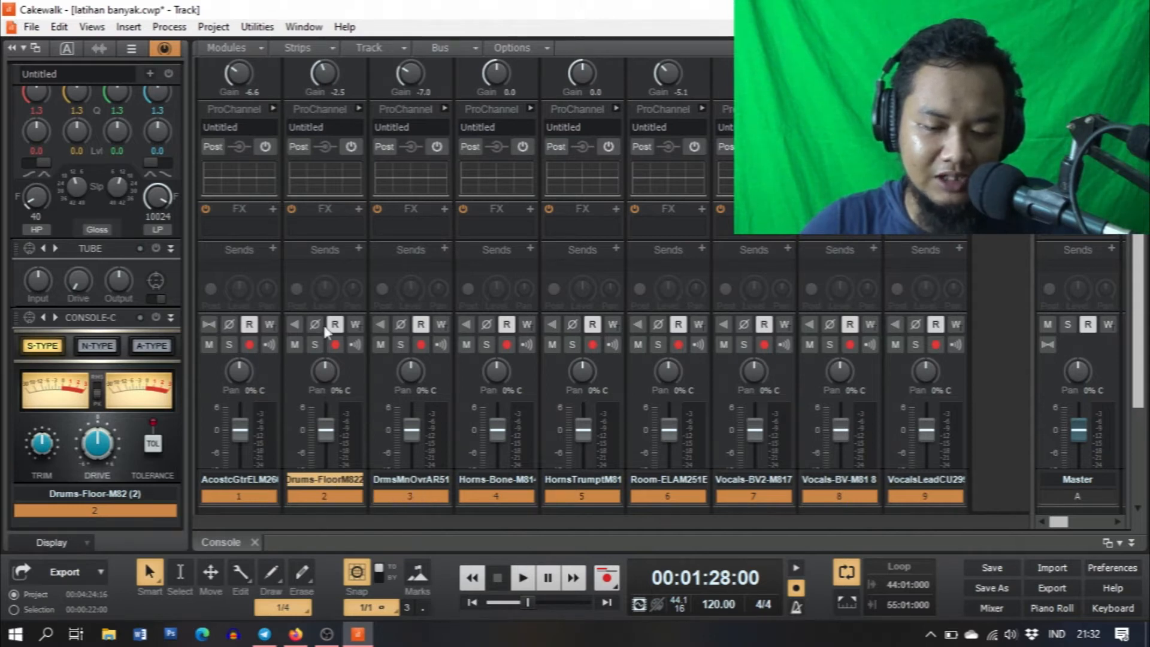
left_click(230, 247)
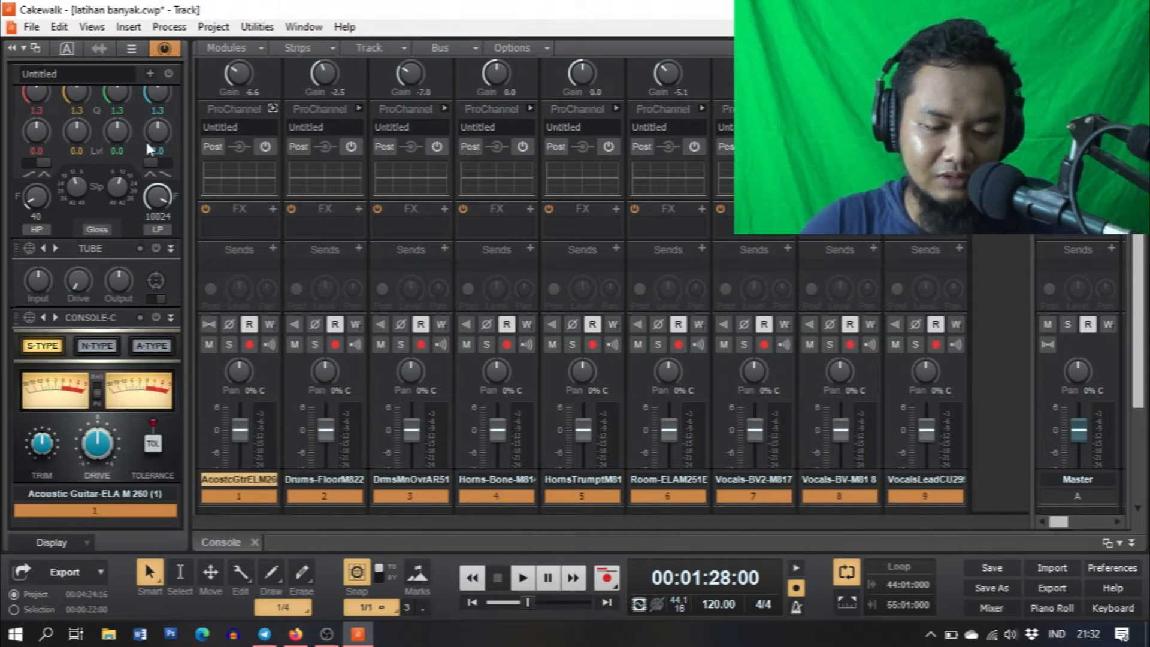
scroll(149, 255, "up", 3)
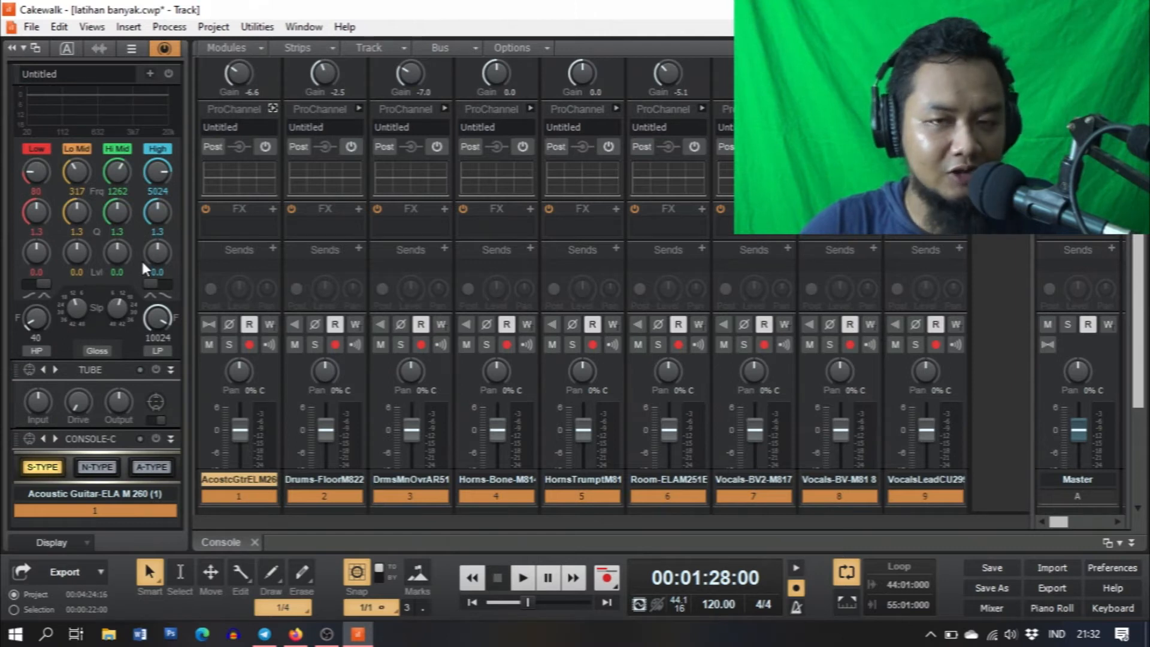
scroll(141, 257, "down", 3)
scroll(141, 258, "up", 9)
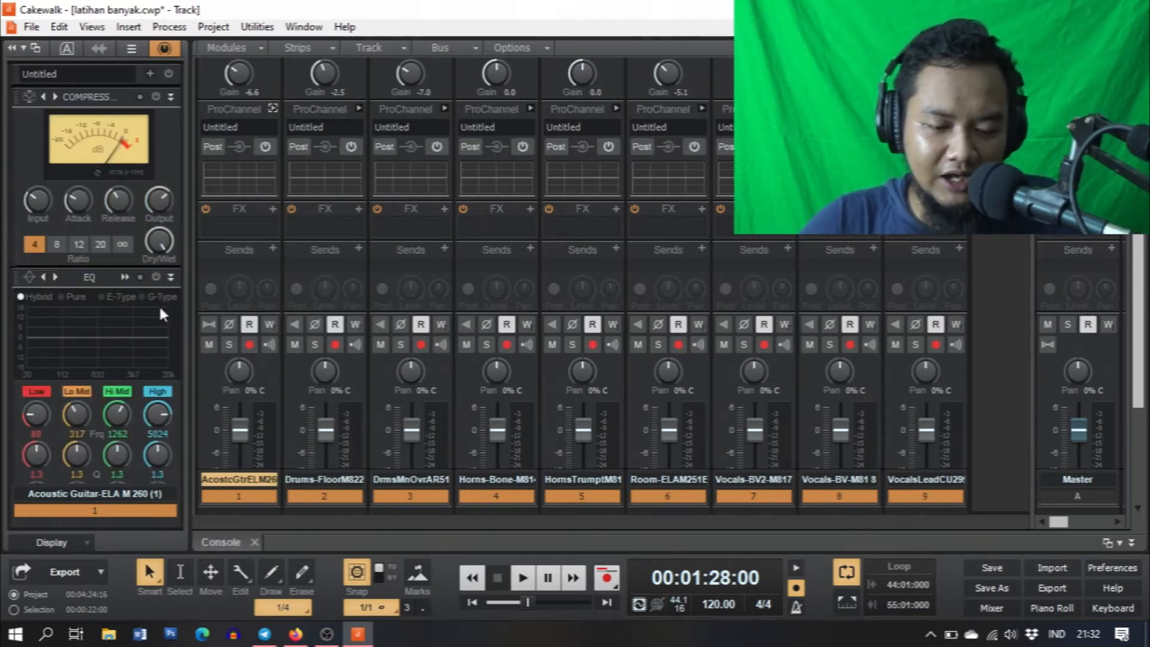
scroll(127, 363, "down", 3)
scroll(127, 363, "up", 3)
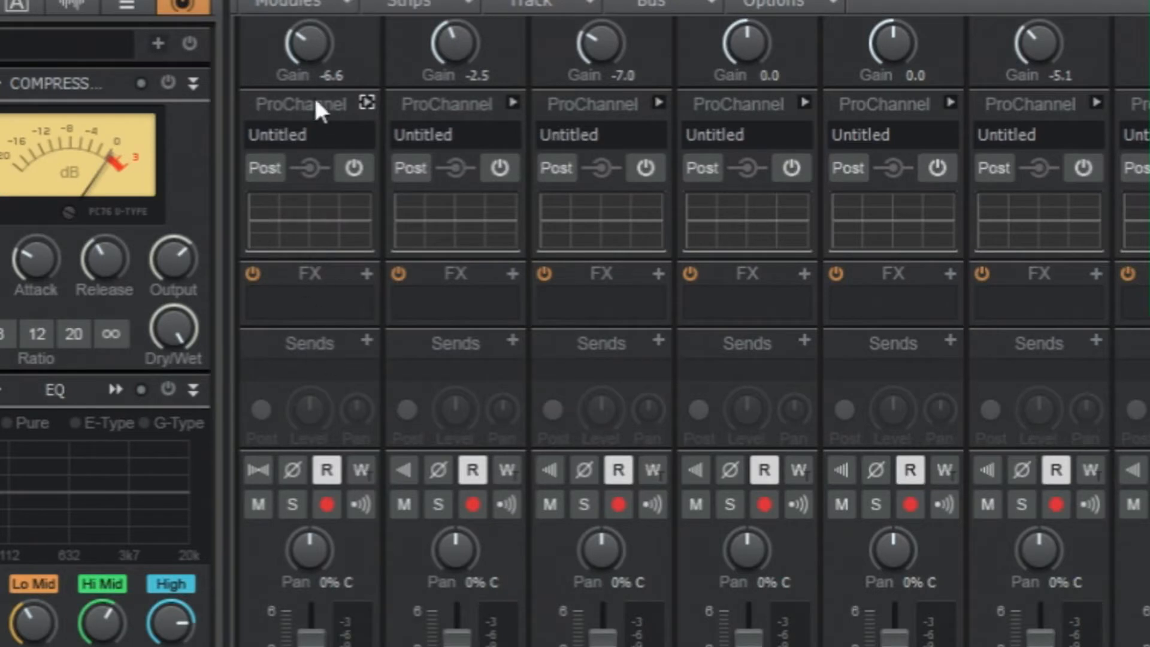
left_click(318, 223)
left_click(267, 170)
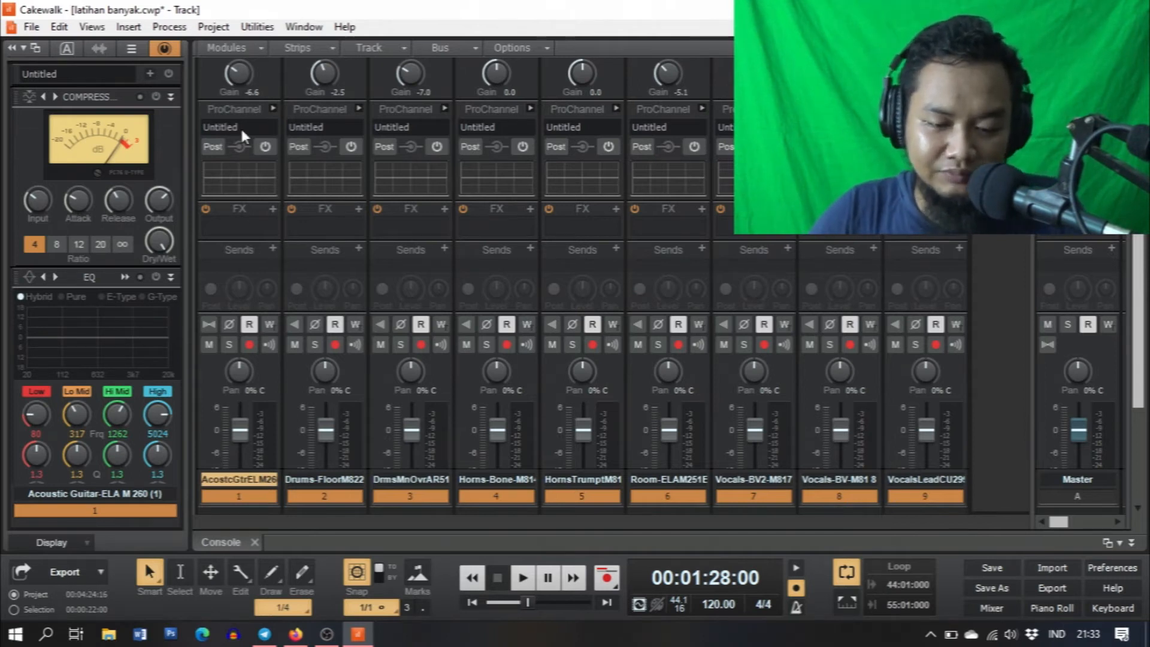
scroll(252, 123, "down", 2)
scroll(253, 123, "up", 2)
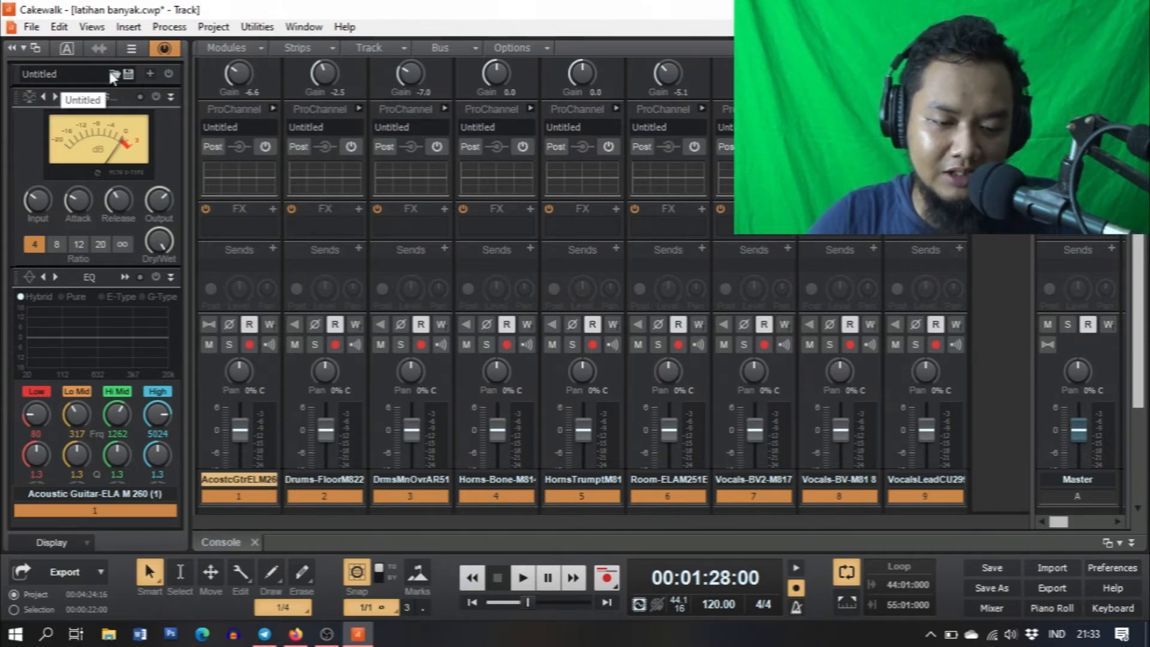
- View the dialog for saving a ProChannel preset, and browse the presets available for loading without opening any
left_click(128, 74)
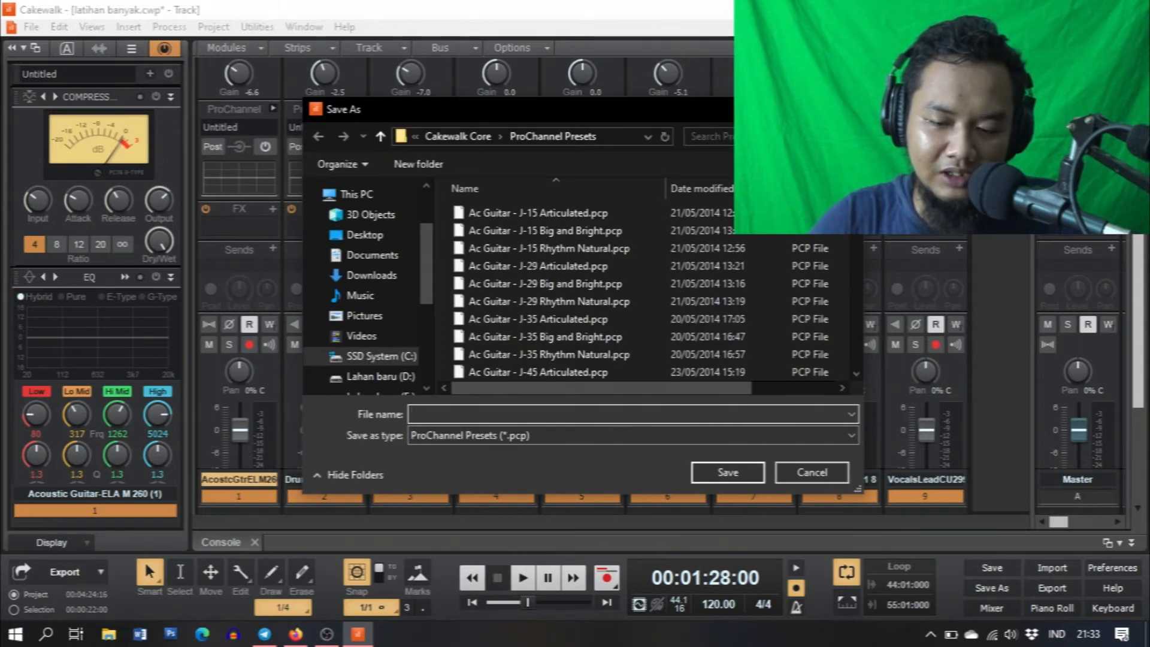
key("Escape")
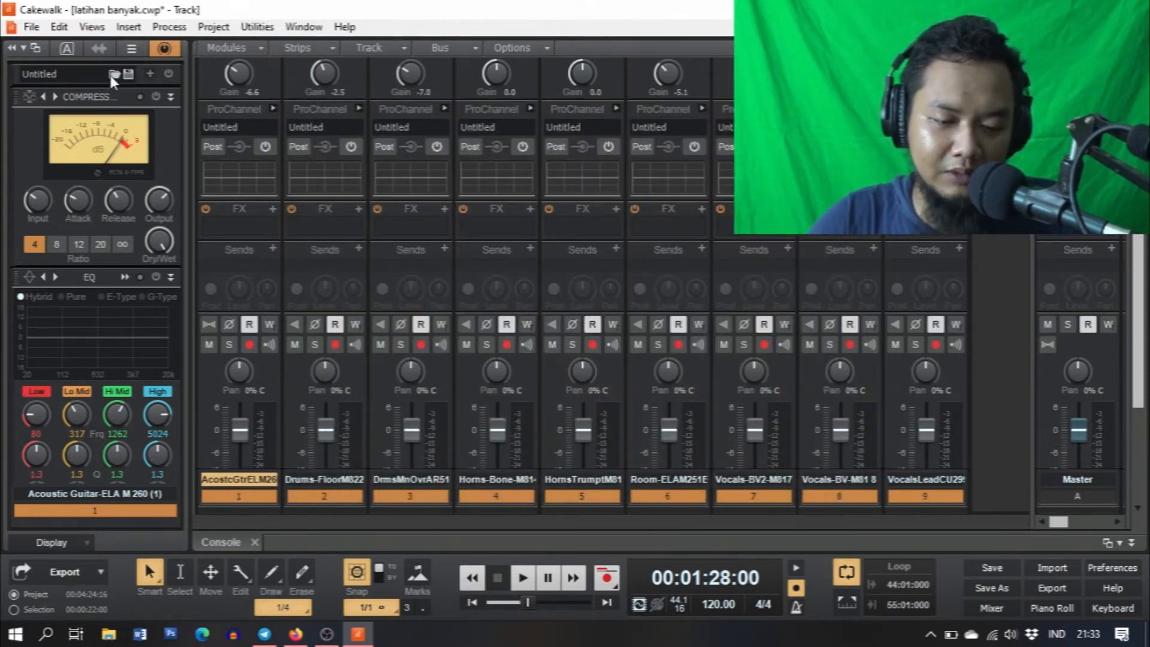
left_click(114, 74)
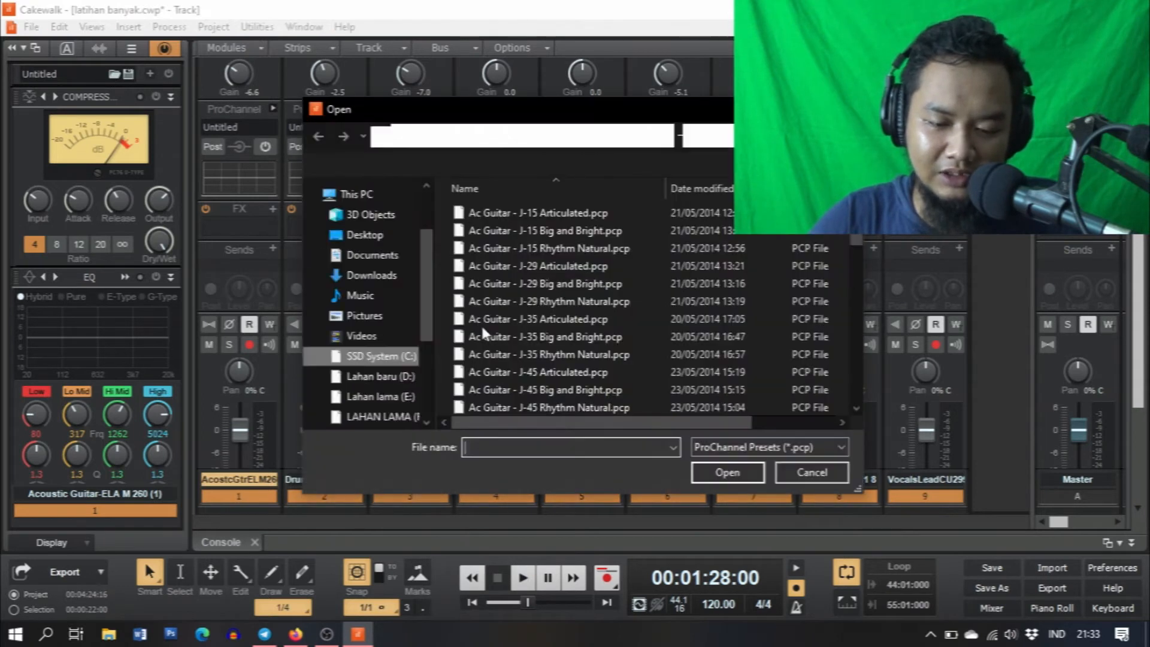
left_click_drag(594, 106, 445, 91)
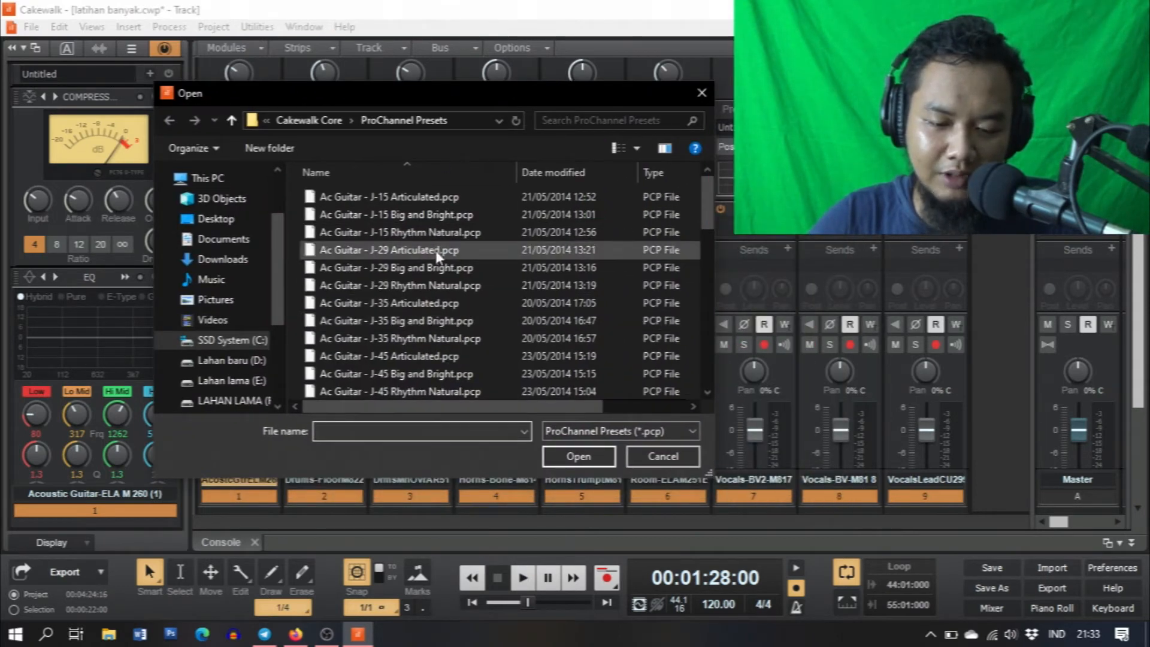
scroll(427, 269, "down", 10)
scroll(426, 270, "up", 3)
scroll(427, 275, "up", 5)
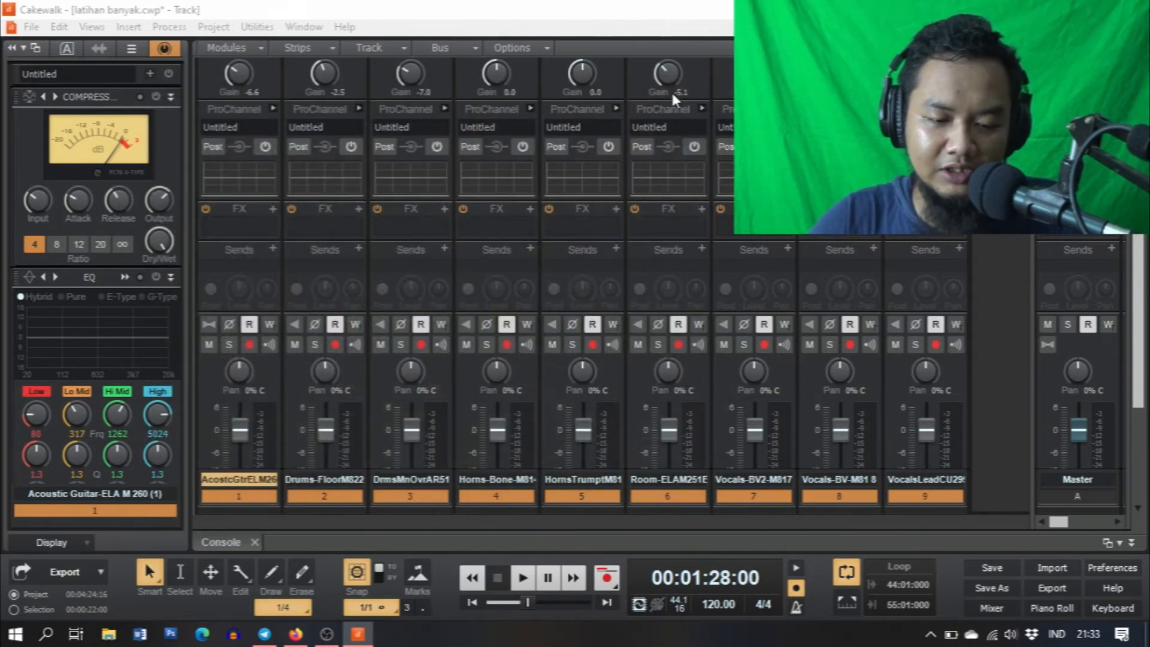
left_click(699, 93)
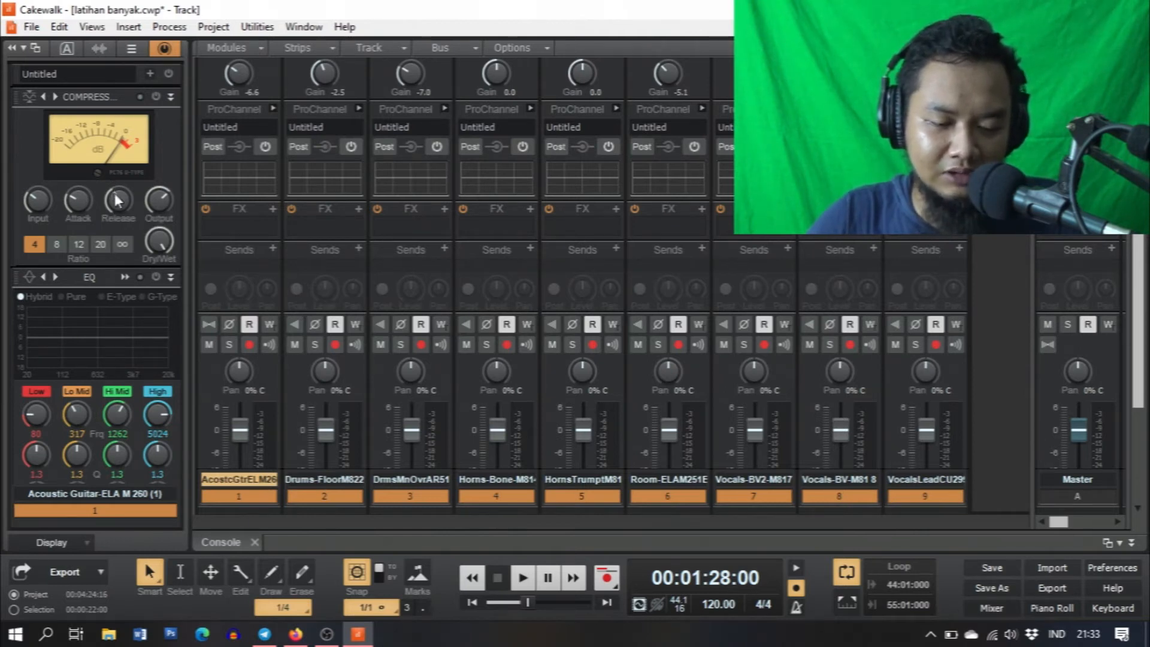
- Examine the EQ, Tube and Console-C modules in the Acoustic Guitar track's ProChannel
scroll(122, 325, "down", 2)
scroll(75, 275, "down", 4)
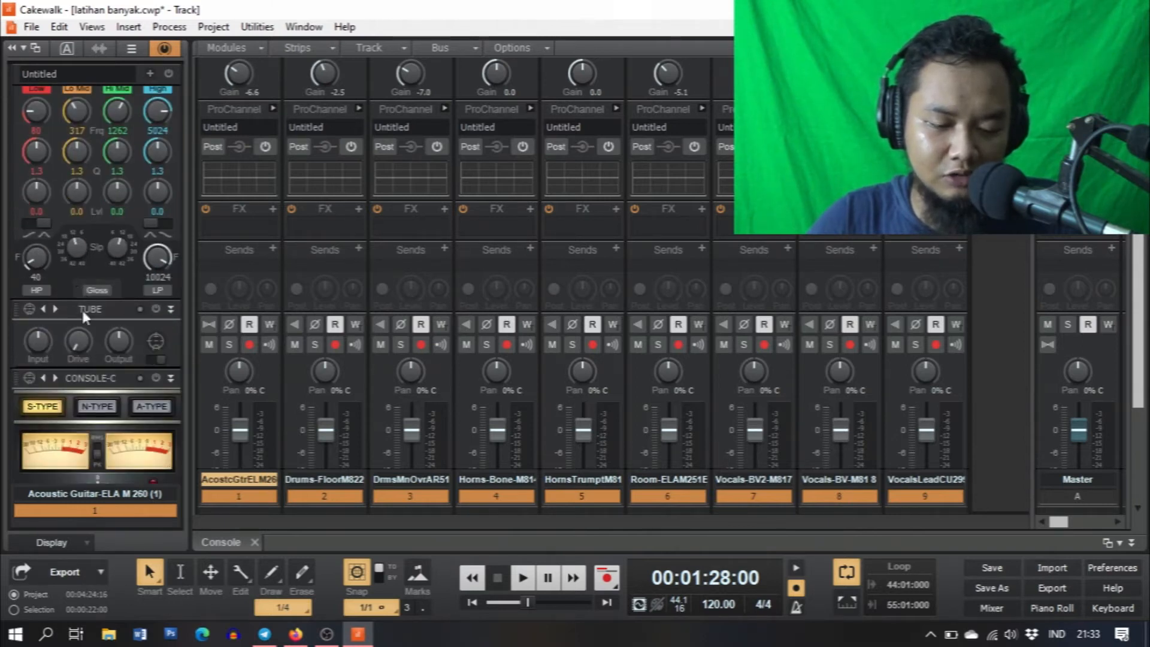
scroll(67, 307, "down", 2)
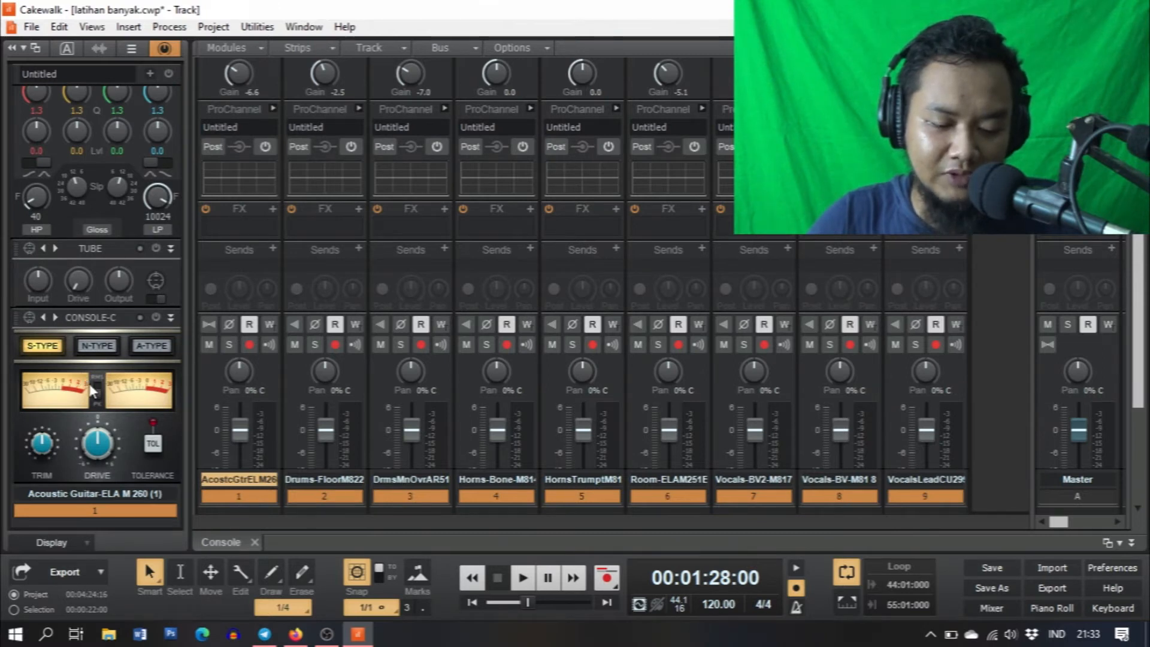
- View the list of modules that can be added to the Acoustic Guitar track's ProChannel without adding any
scroll(87, 380, "up", 6)
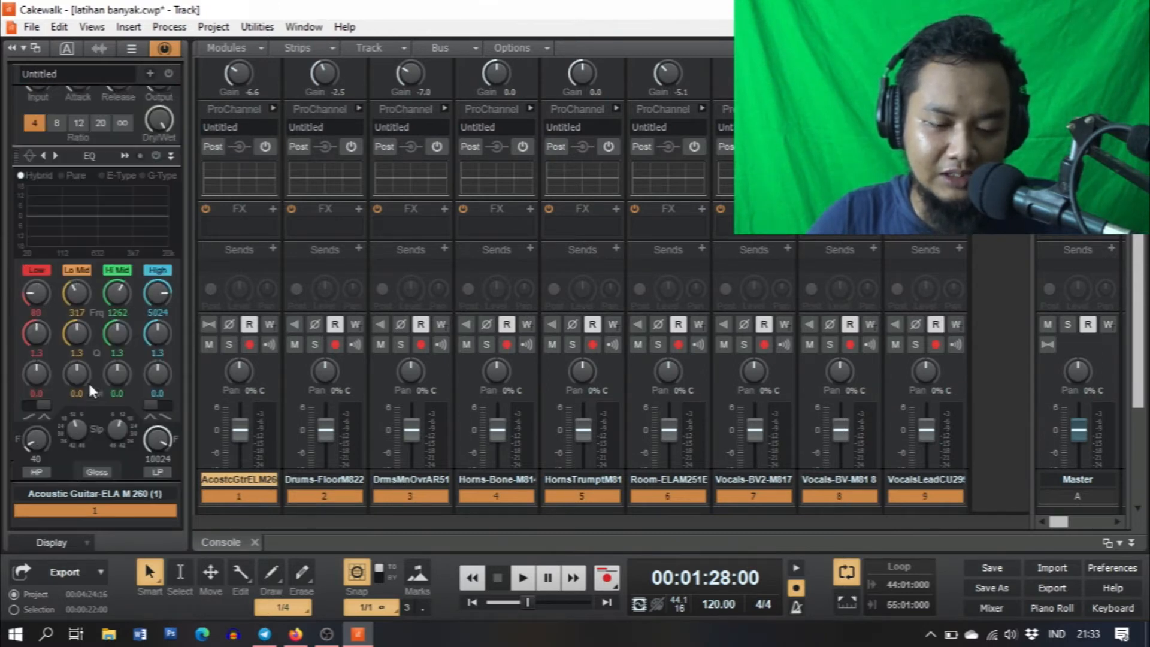
left_click(151, 71)
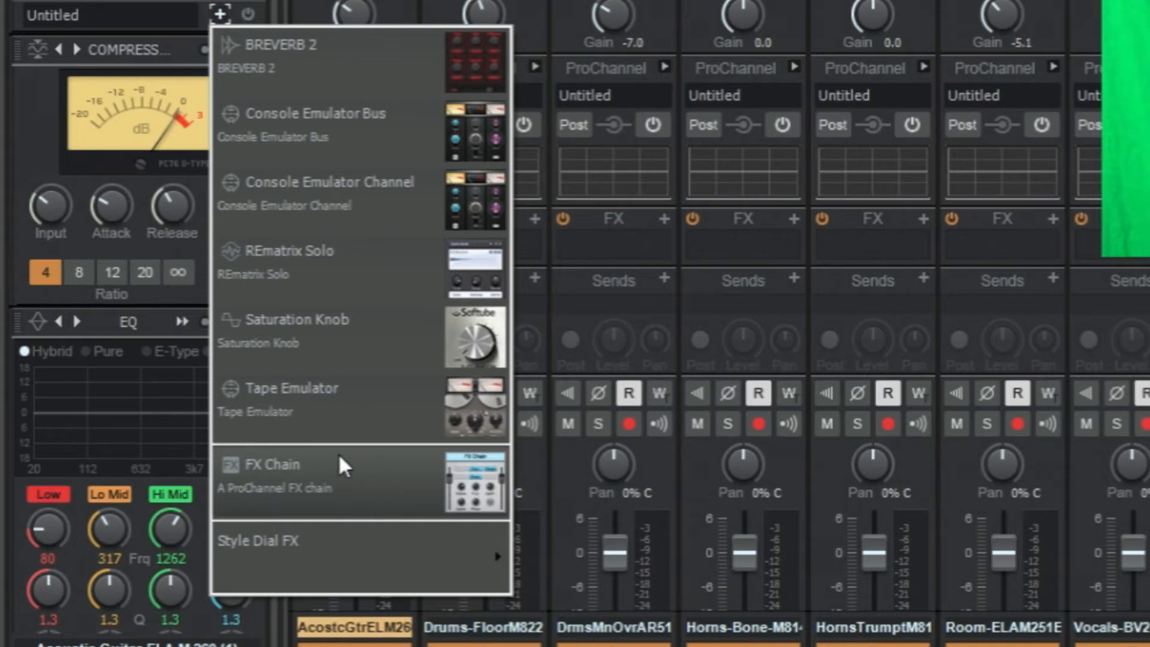
mouse_move(299, 546)
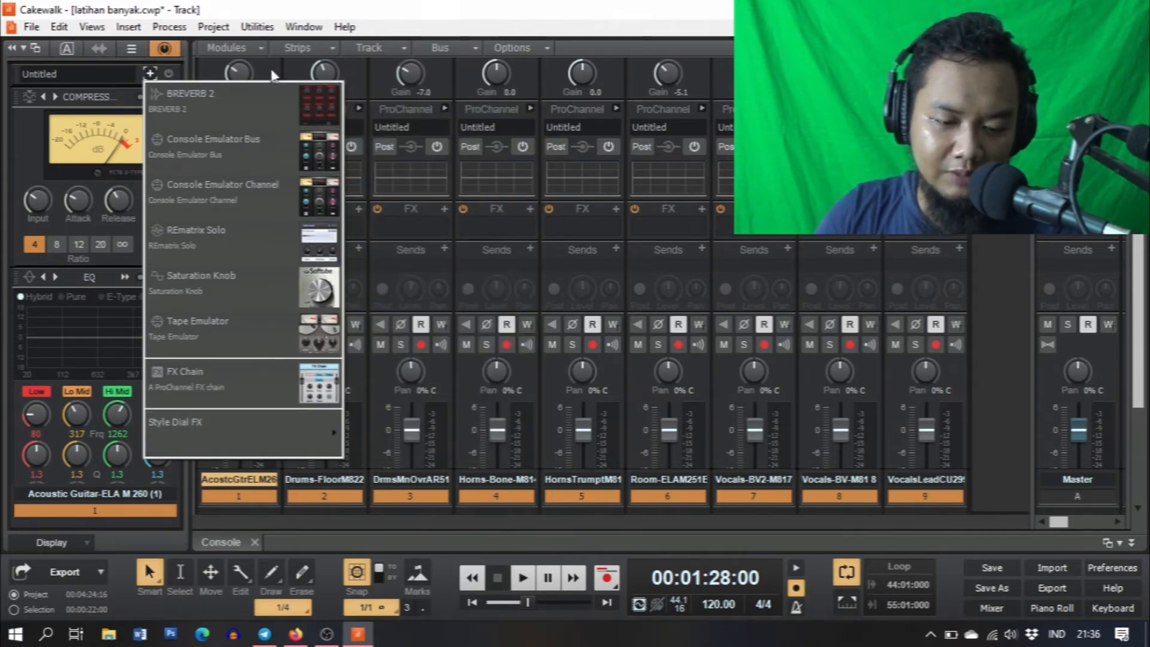
left_click(6, 103)
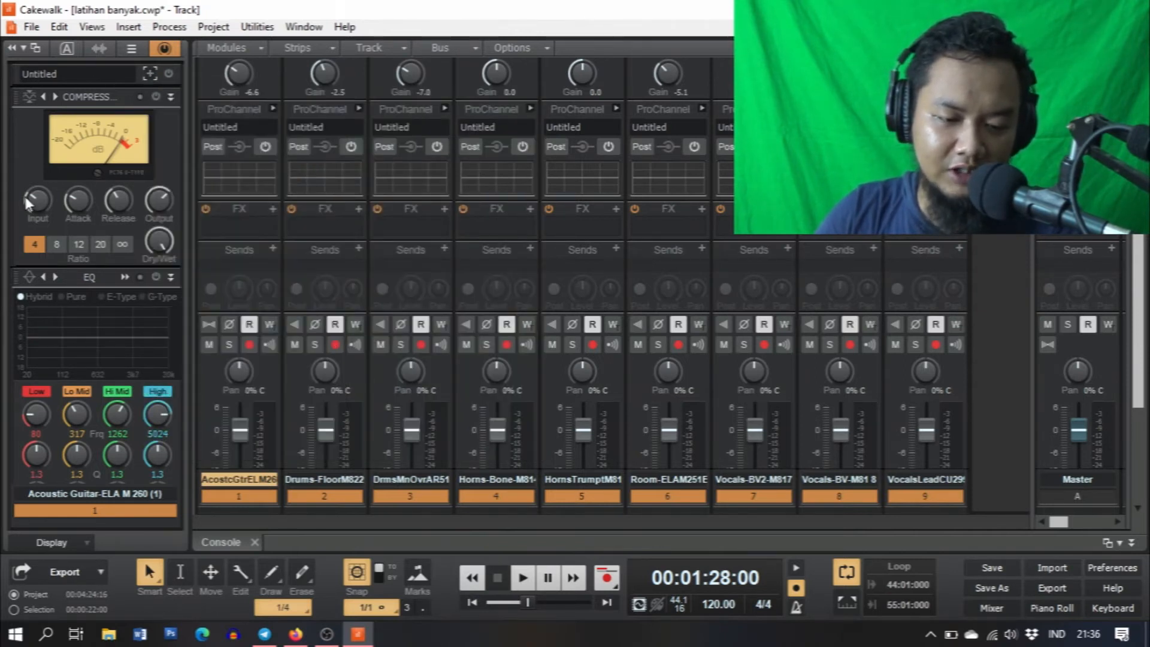
- Review the Compressor, EQ, Tube and Console-C modules in the Acoustic Guitar track's ProChannel
scroll(133, 287, "down", 3)
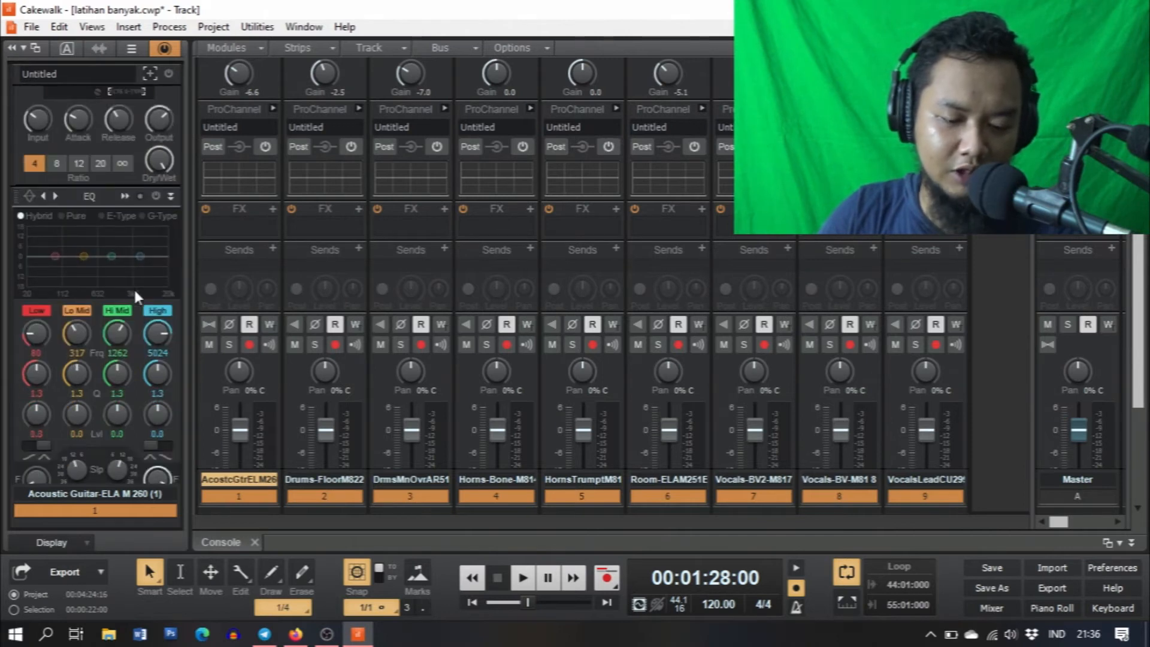
scroll(99, 287, "down", 2)
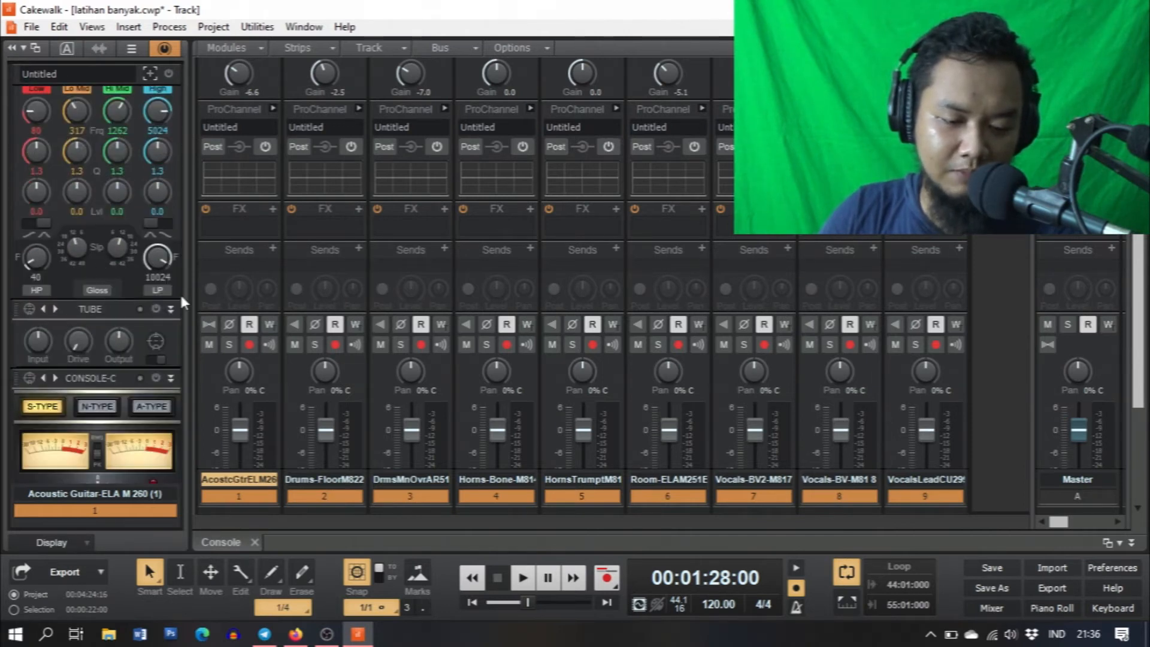
scroll(73, 257, "down", 1)
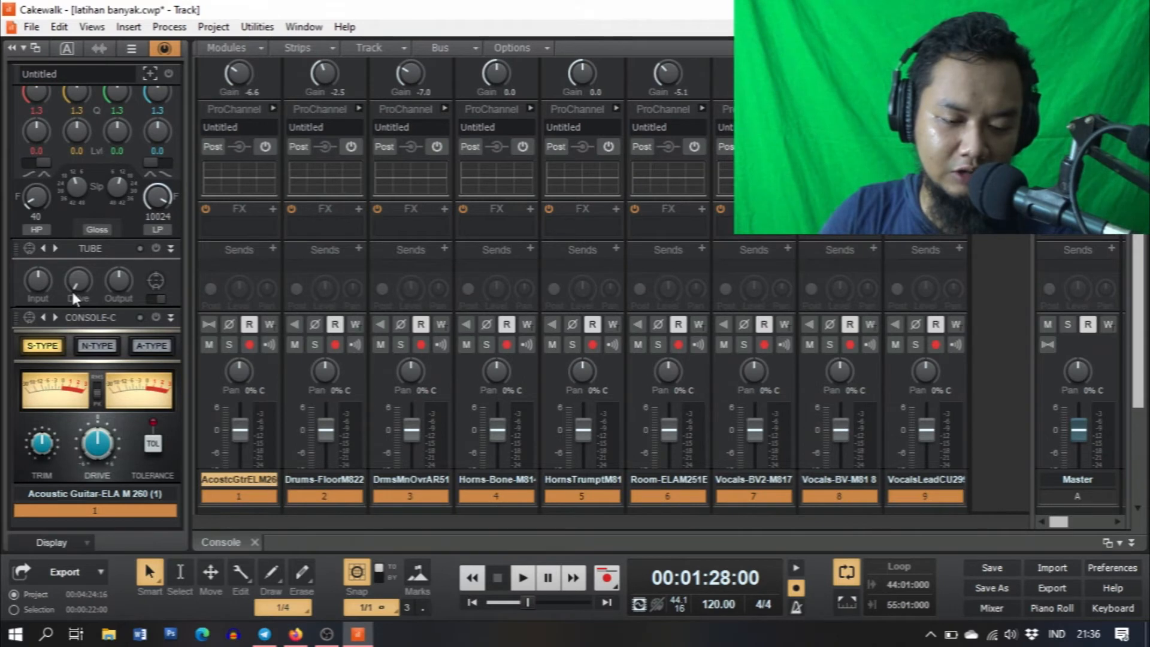
scroll(105, 322, "up", 1)
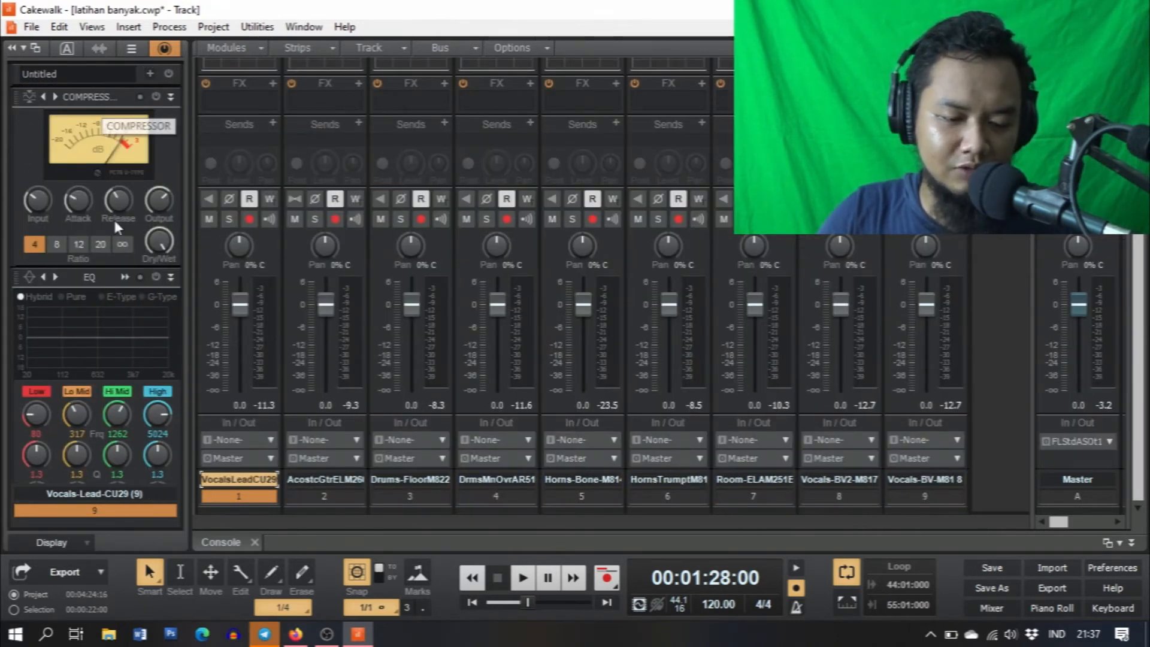
- Move the EQ module above the Compressor in the Vocals-Lead ProChannel and check the resulting module order
left_click_drag(108, 279, 111, 120)
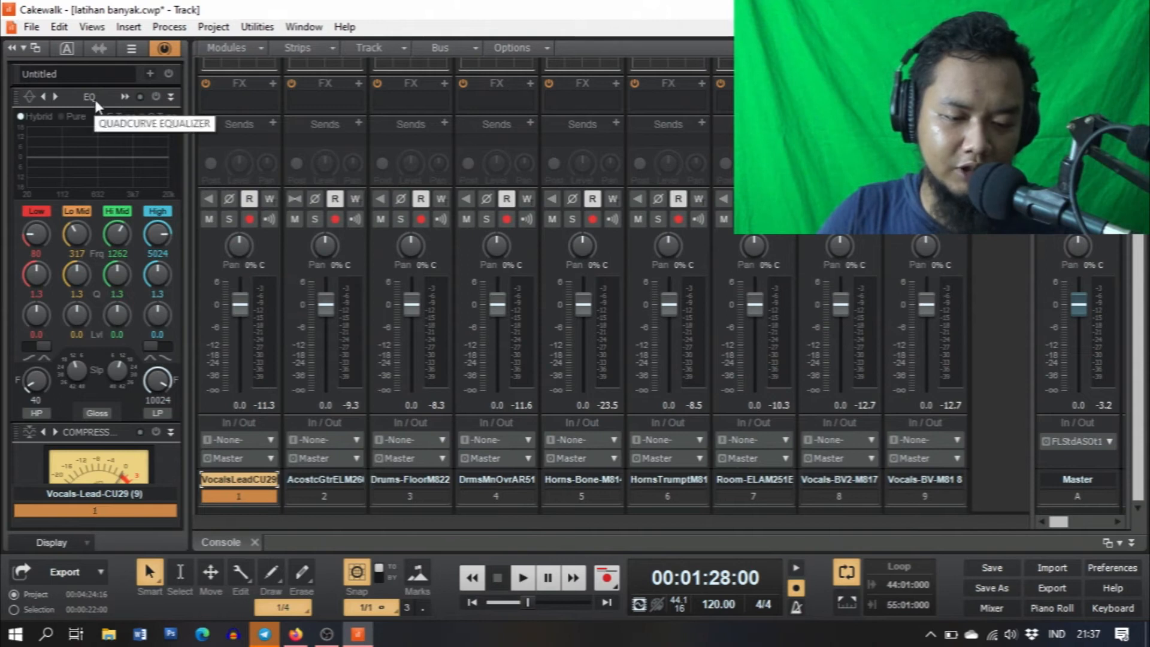
scroll(114, 277, "down", 3)
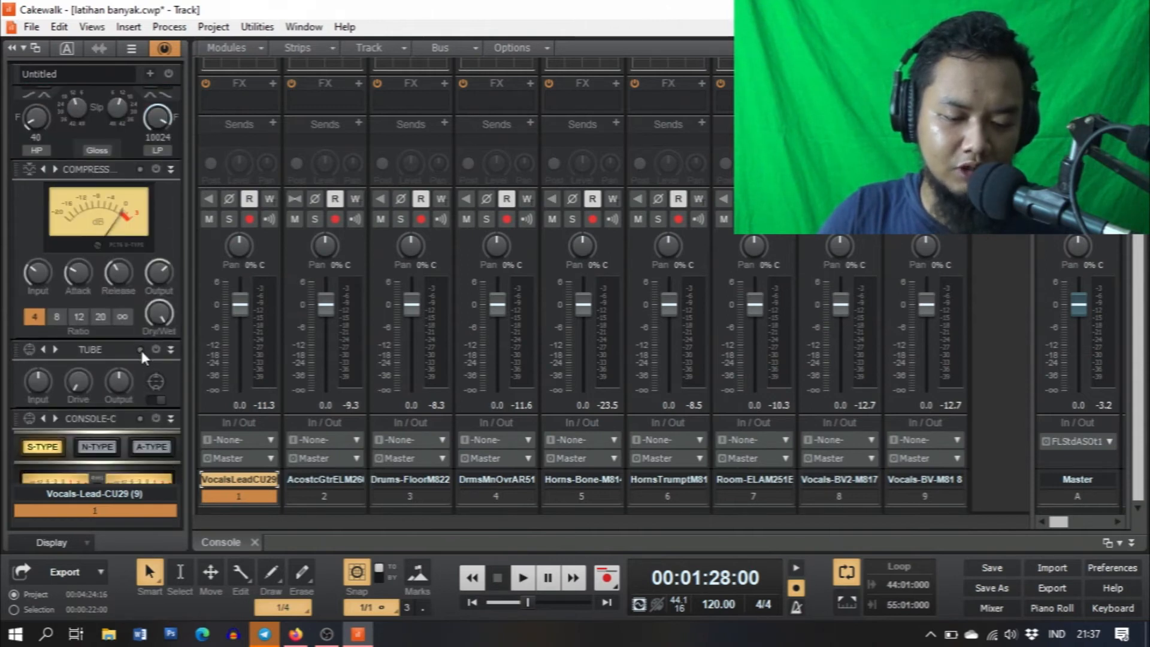
scroll(110, 288, "down", 2)
scroll(87, 297, "down", 1)
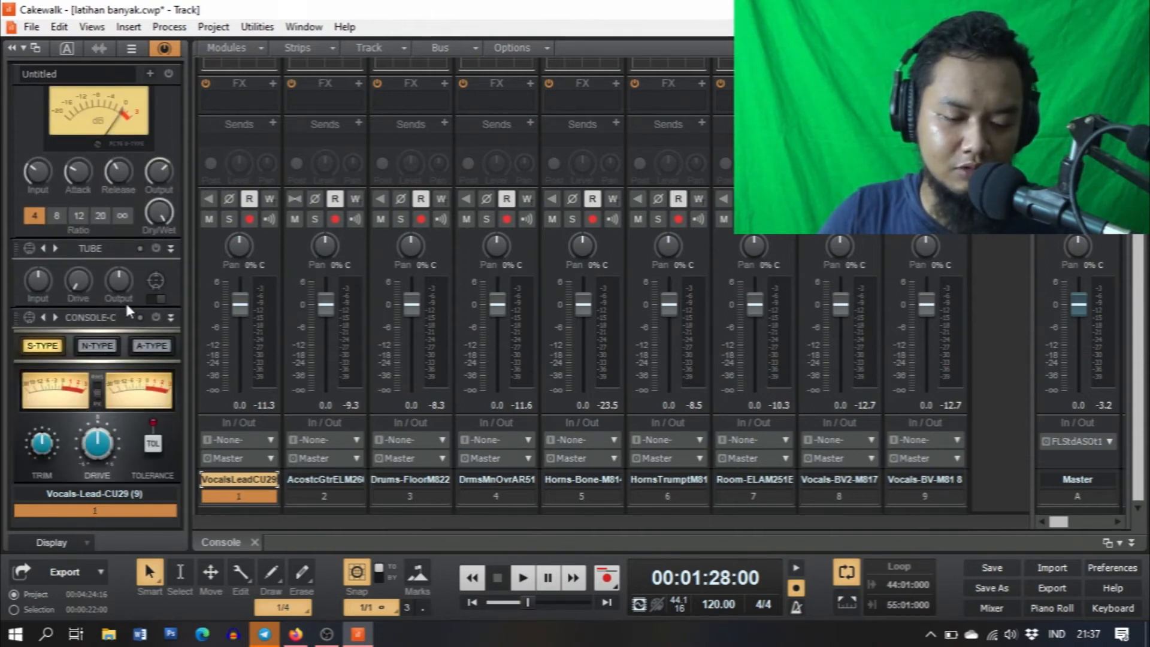
scroll(98, 276, "up", 6)
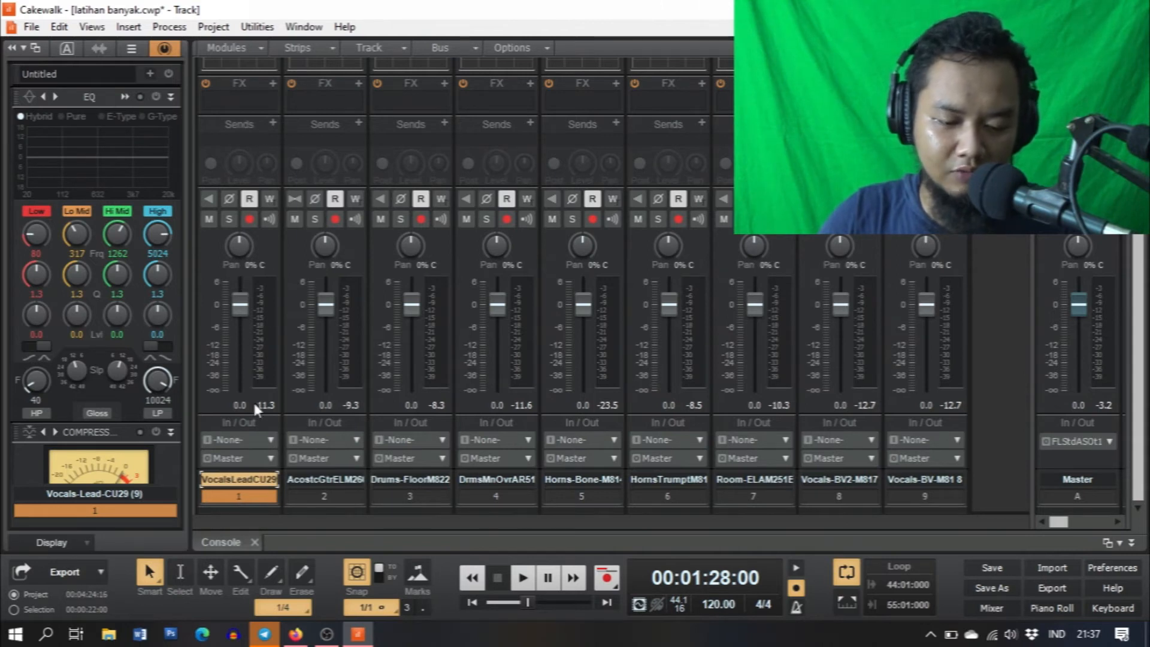
- Solo the Vocals-Lead track and play it back to hear the unprocessed vocal
left_click(228, 219)
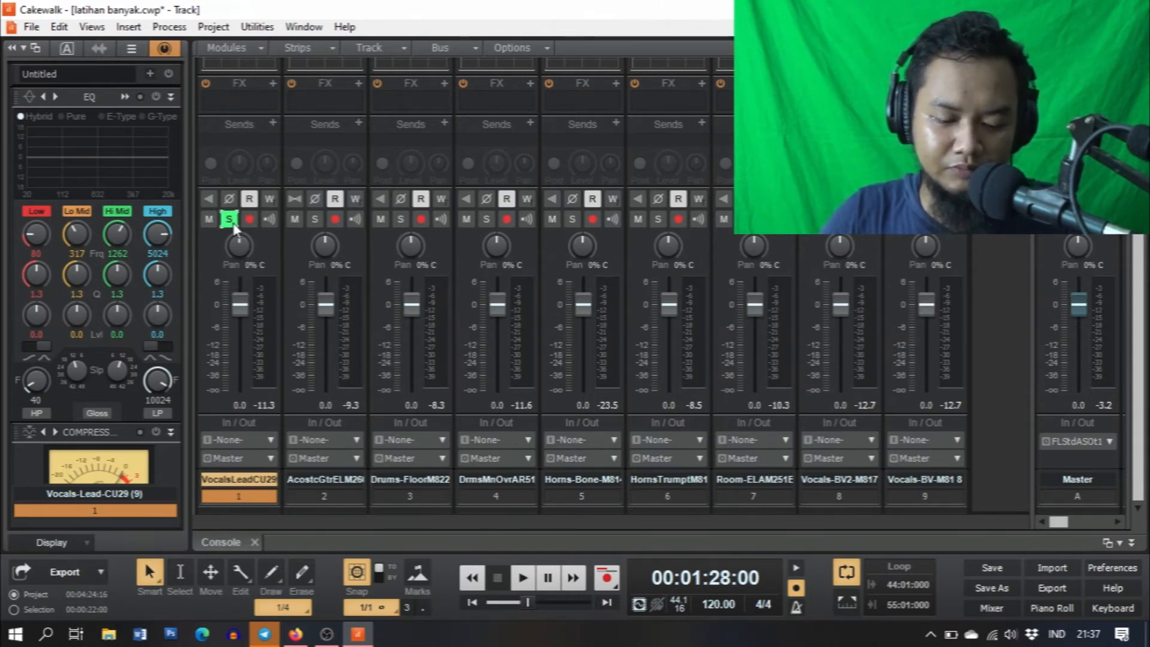
key("space")
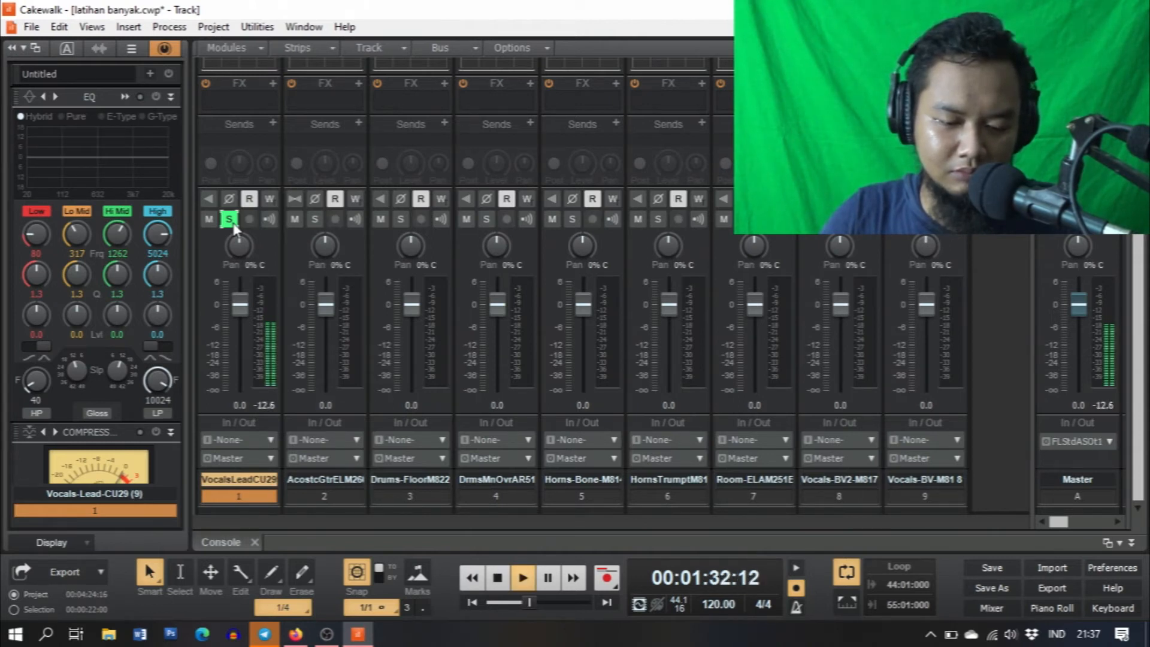
key("space")
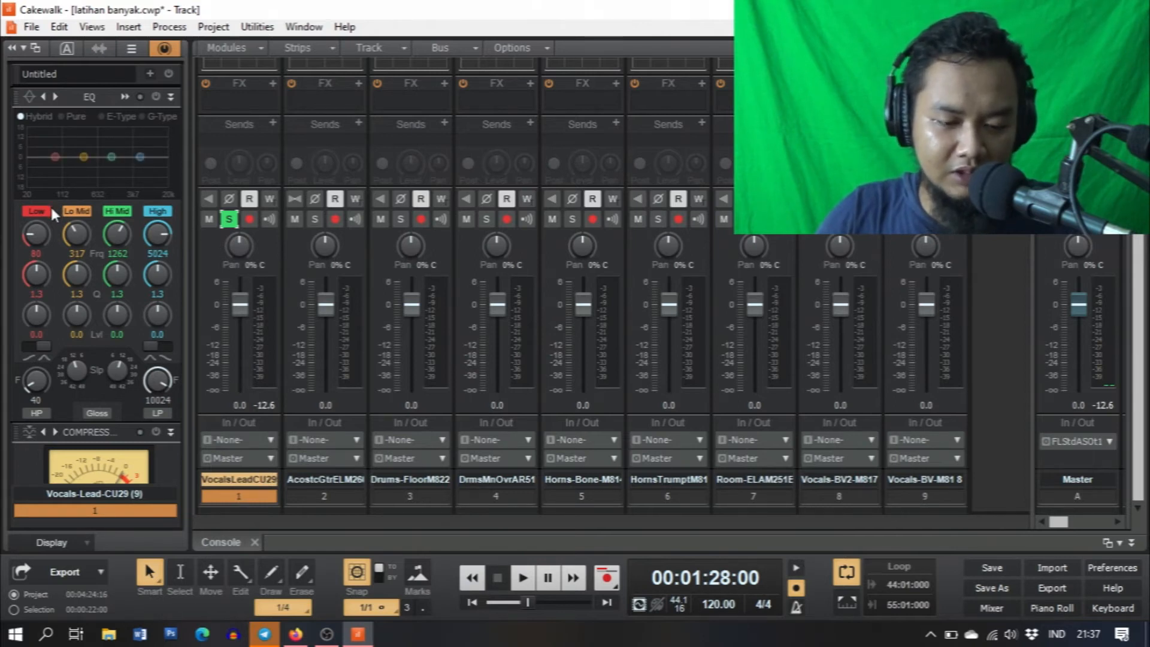
- Enable the EQ module on the Vocals-Lead track and show its enlarged QuadCurve Equalizer view
left_click(126, 98)
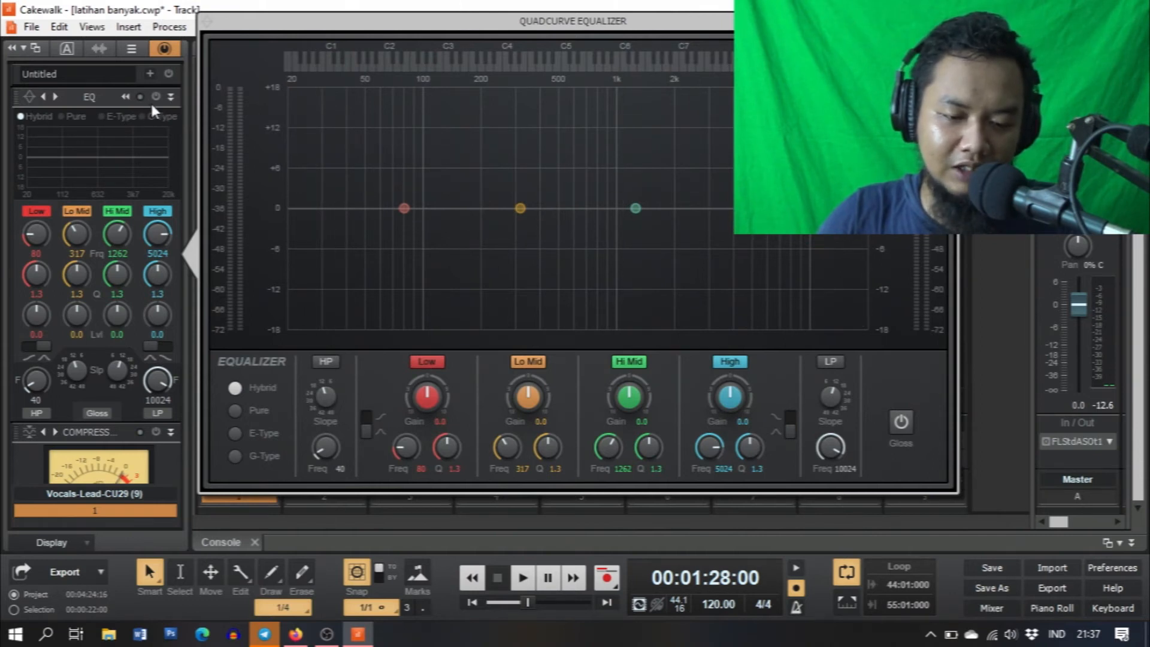
left_click(125, 97)
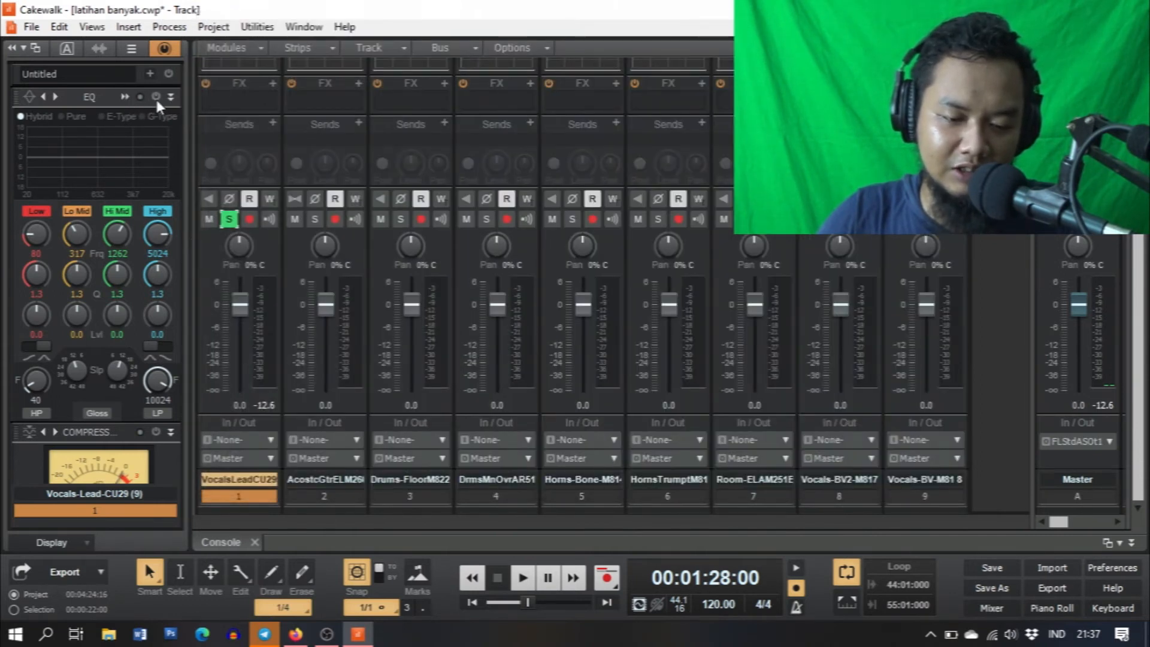
left_click(156, 97)
left_click(124, 97)
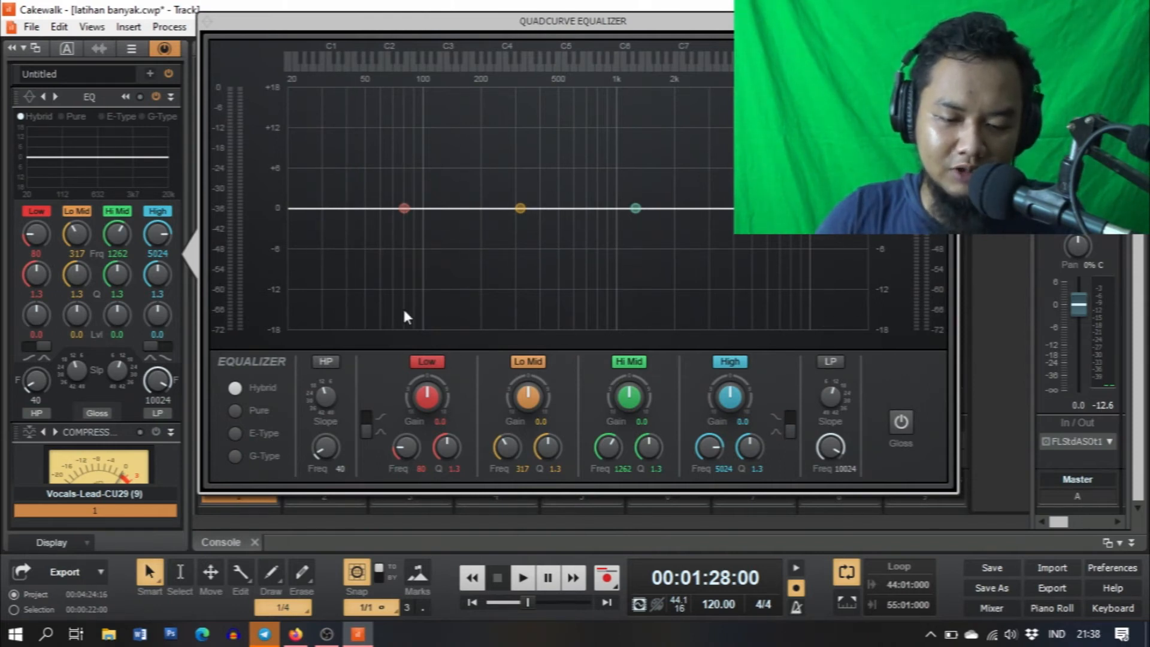
- Play the lead vocal and apply the equalizer's high-pass filter at a frequency of 159 Hz
key("space")
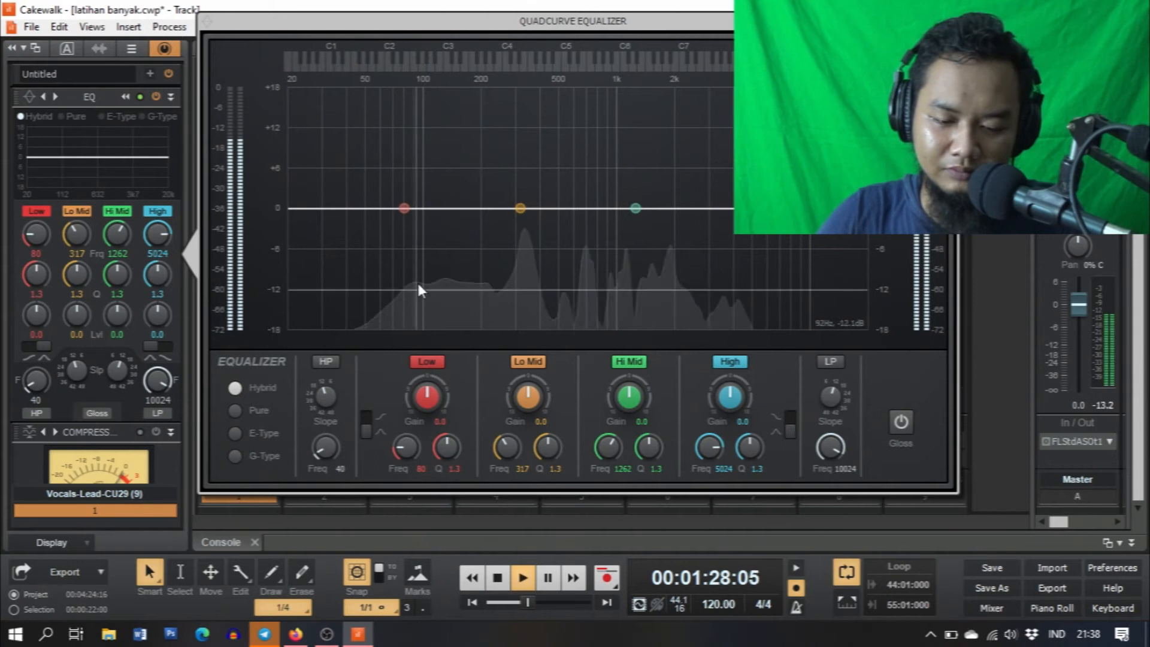
left_click(326, 363)
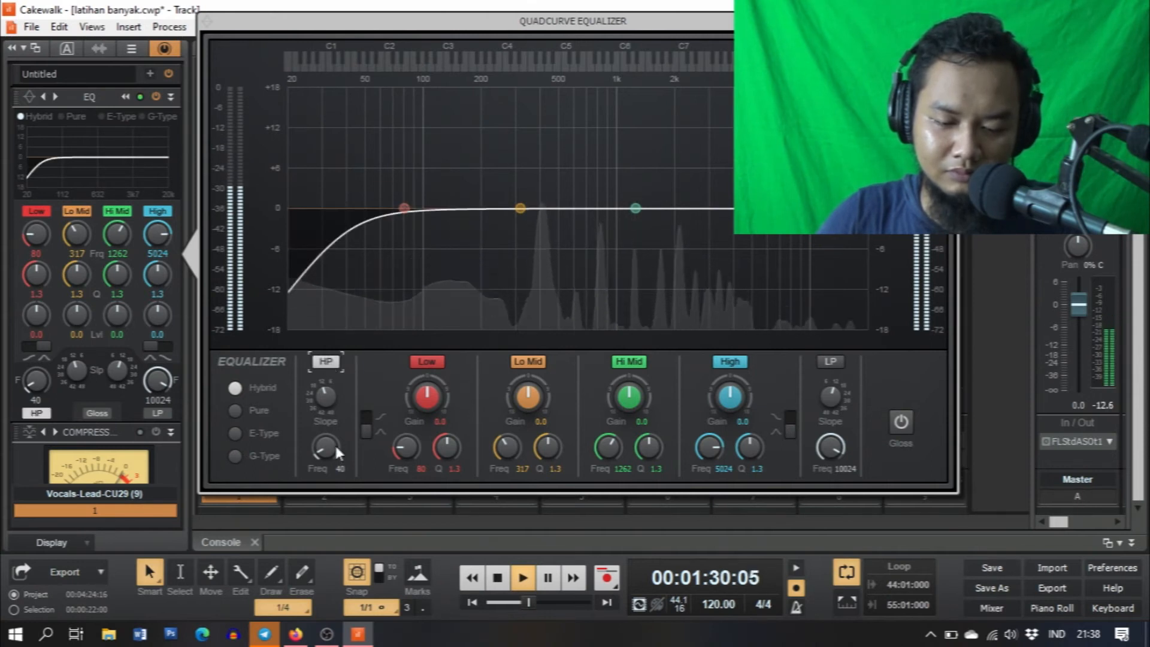
left_click_drag(328, 451, 328, 402)
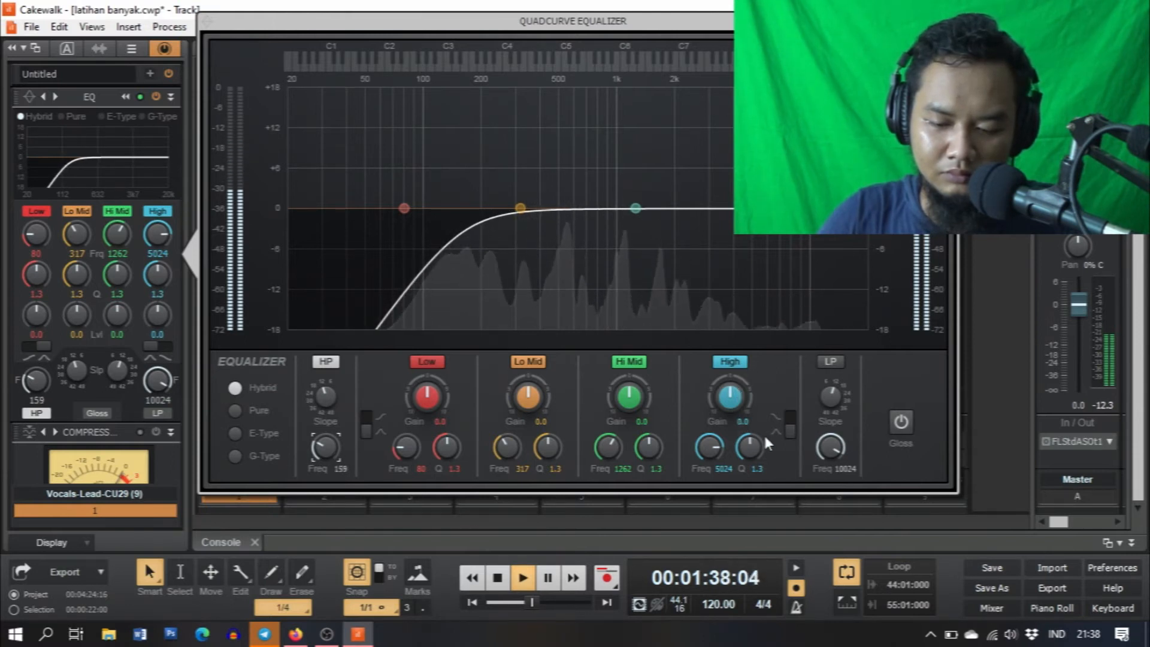
- Make the High band a shelf with 1.4 dB gain at 14274 Hz, and set the Lo Mid band to -2.9 dB at 325 Hz
left_click(790, 419)
left_click_drag(726, 402, 725, 392)
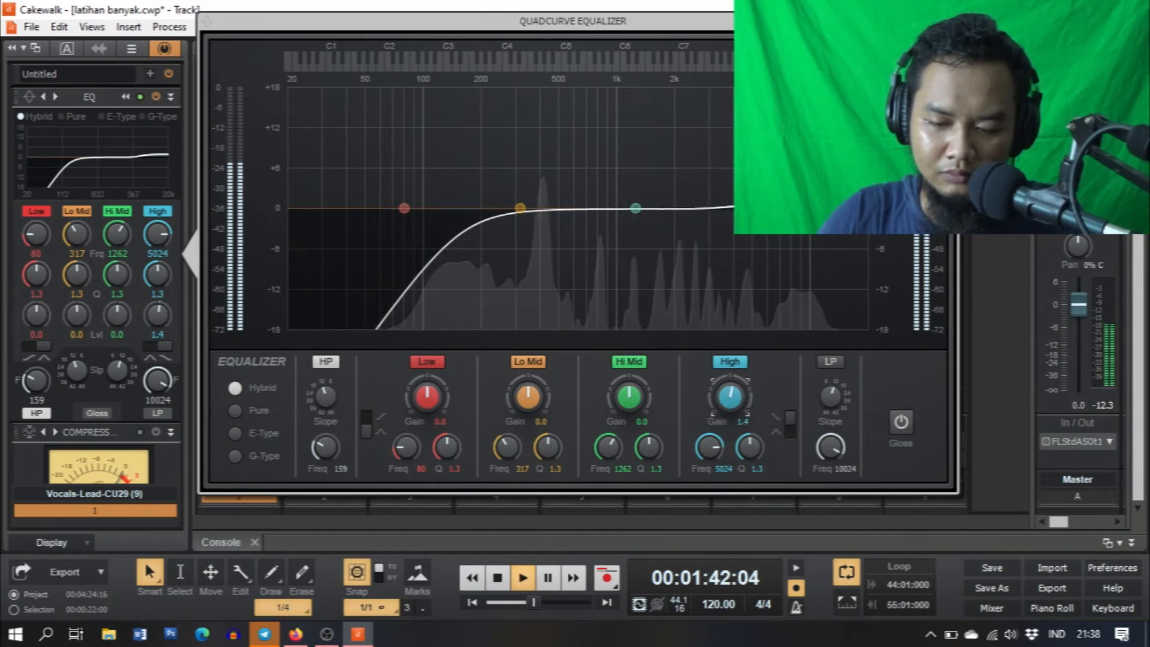
left_click_drag(714, 452, 714, 429)
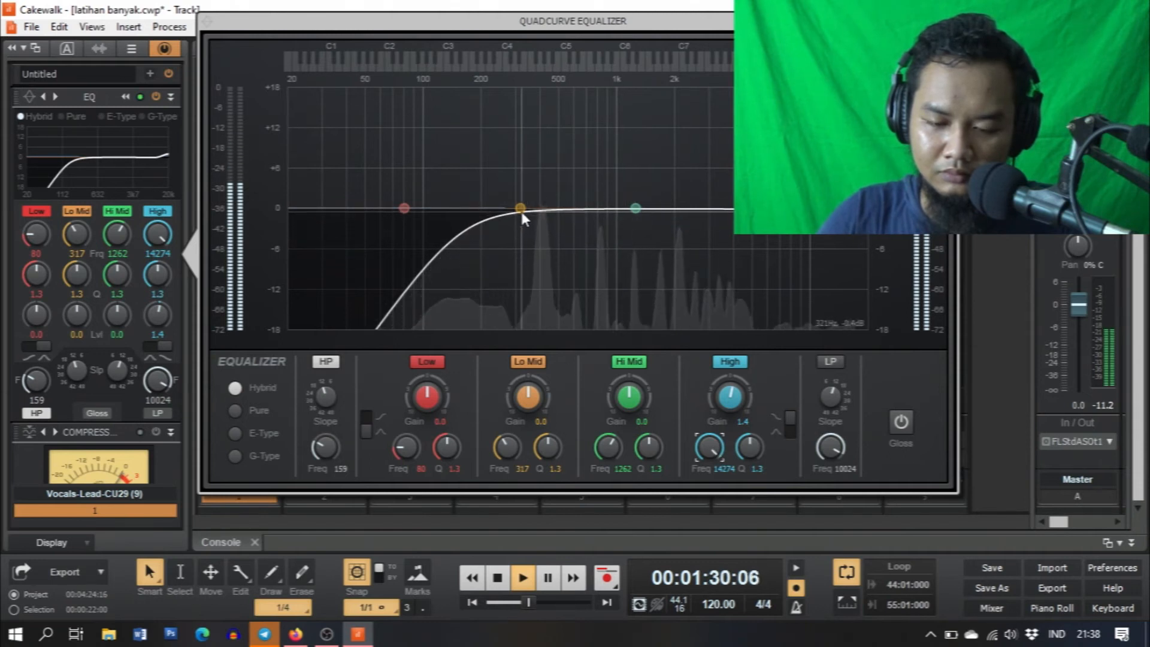
left_click_drag(521, 210, 522, 228)
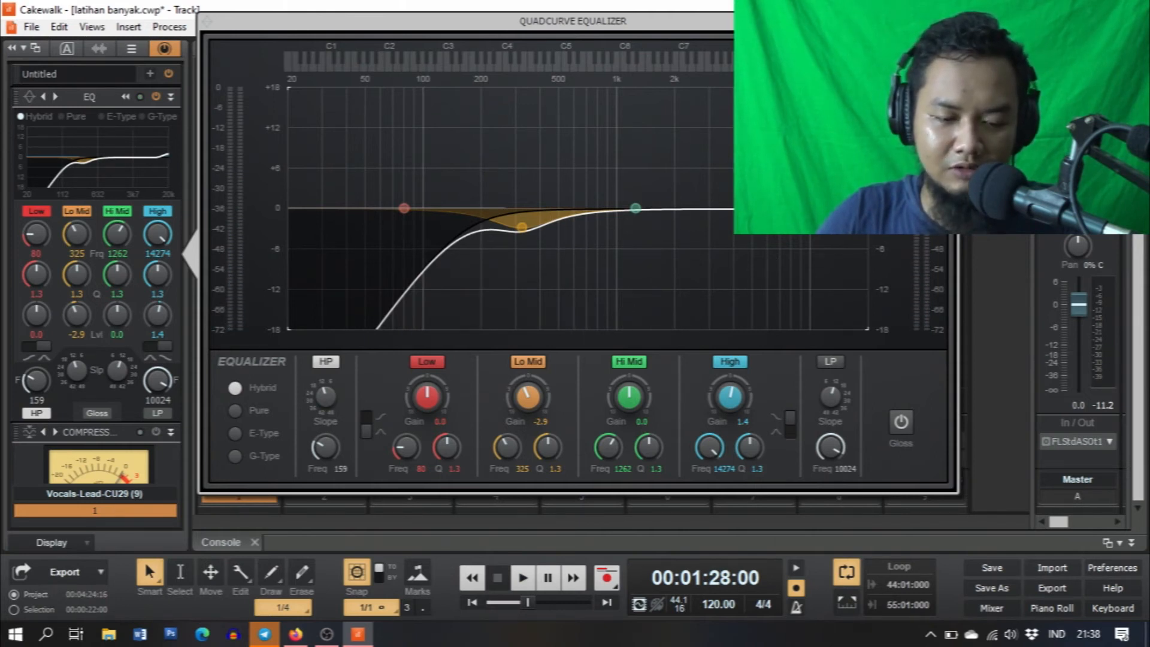
left_click(4, 312)
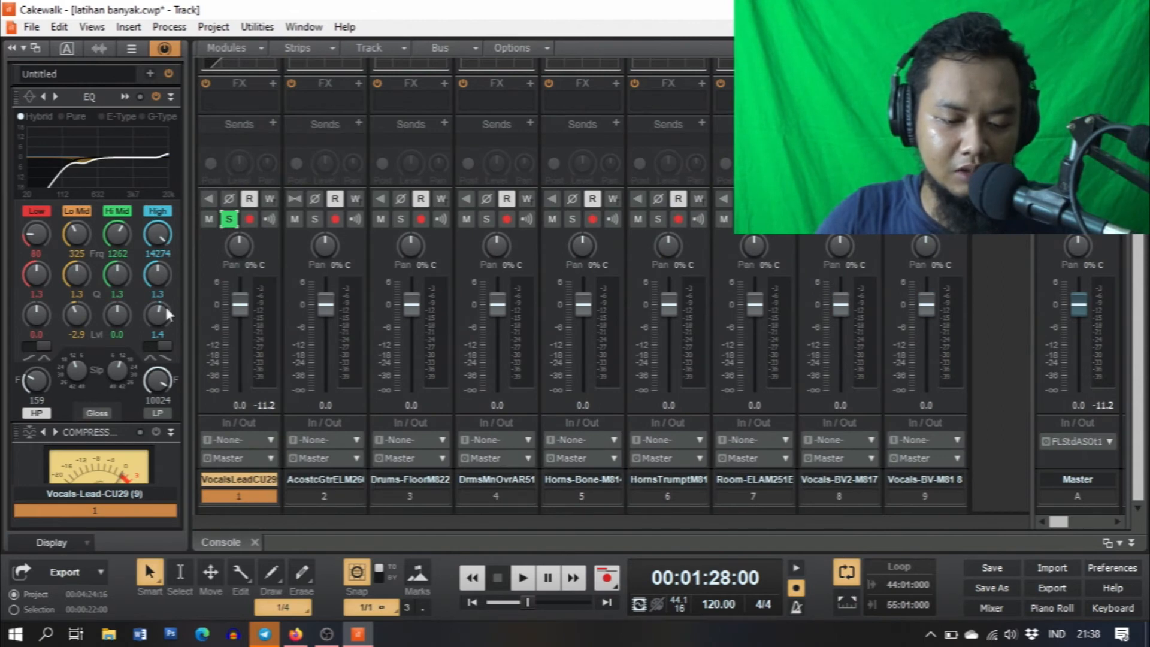
- Enable the Vocals-Lead compressor and compare its PC4K S-Type and PC76 U-Type models, ending on PC76 U-Type
scroll(149, 359, "down", 5)
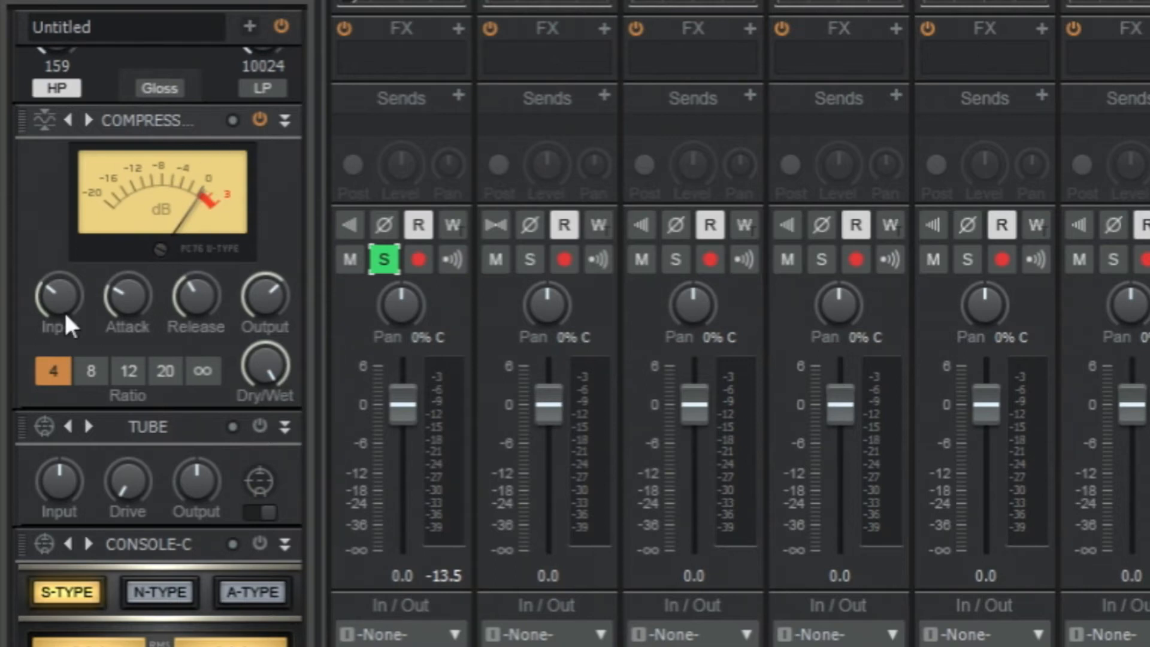
left_click(259, 209)
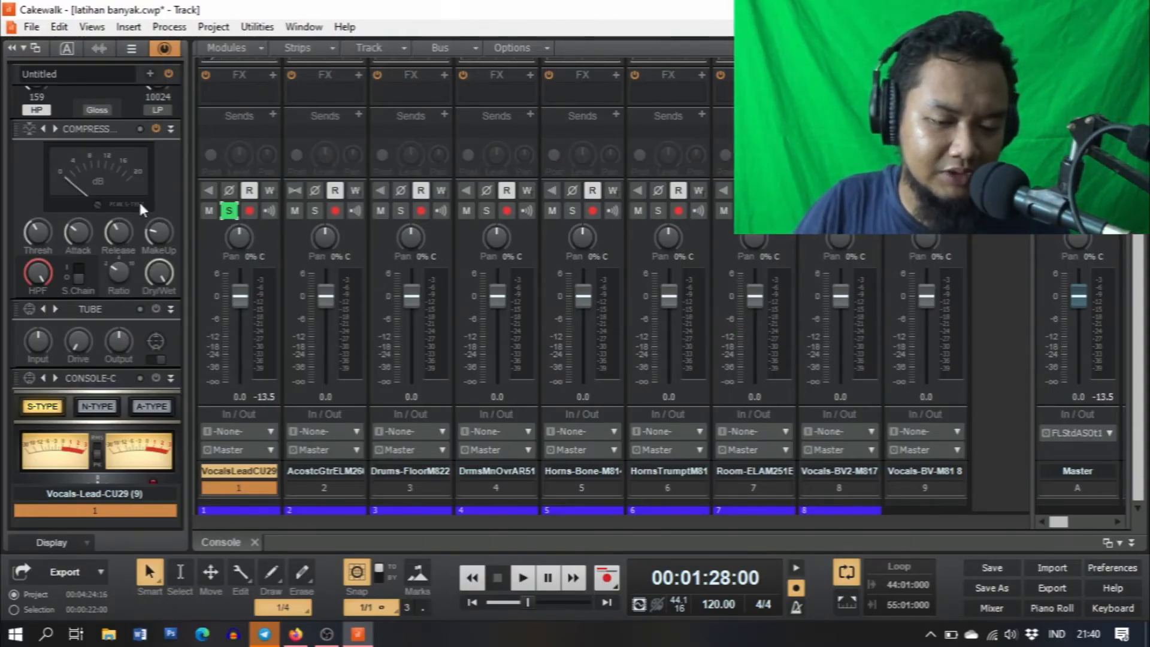
left_click(107, 195)
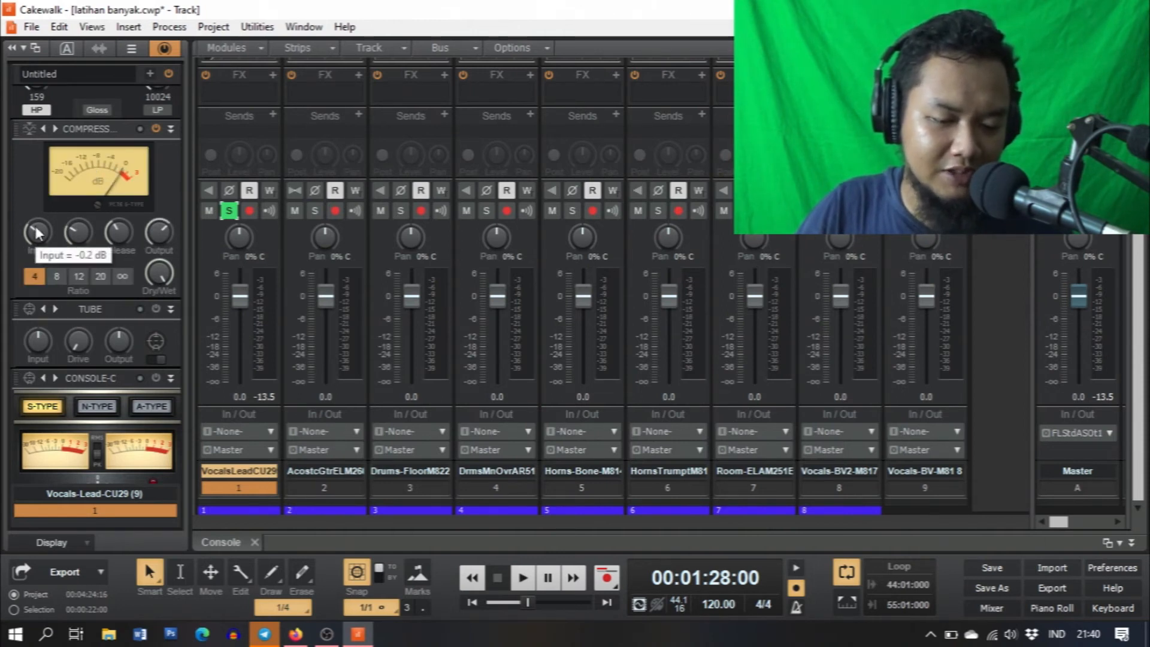
left_click(72, 179)
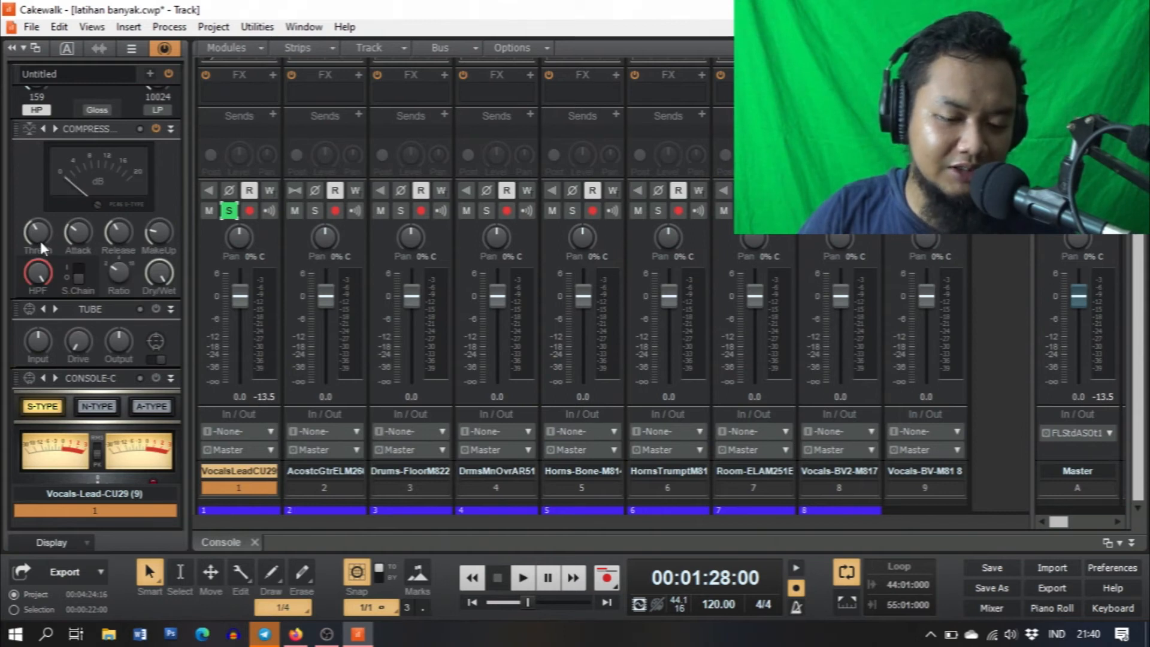
mouse_move(44, 227)
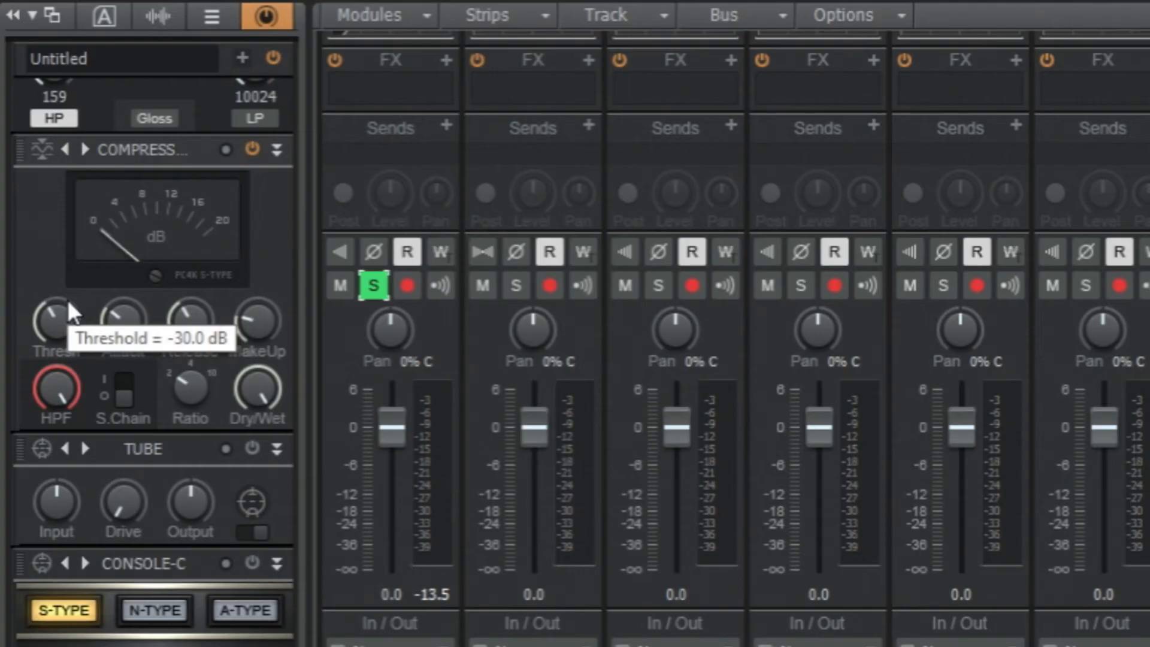
left_click(153, 291)
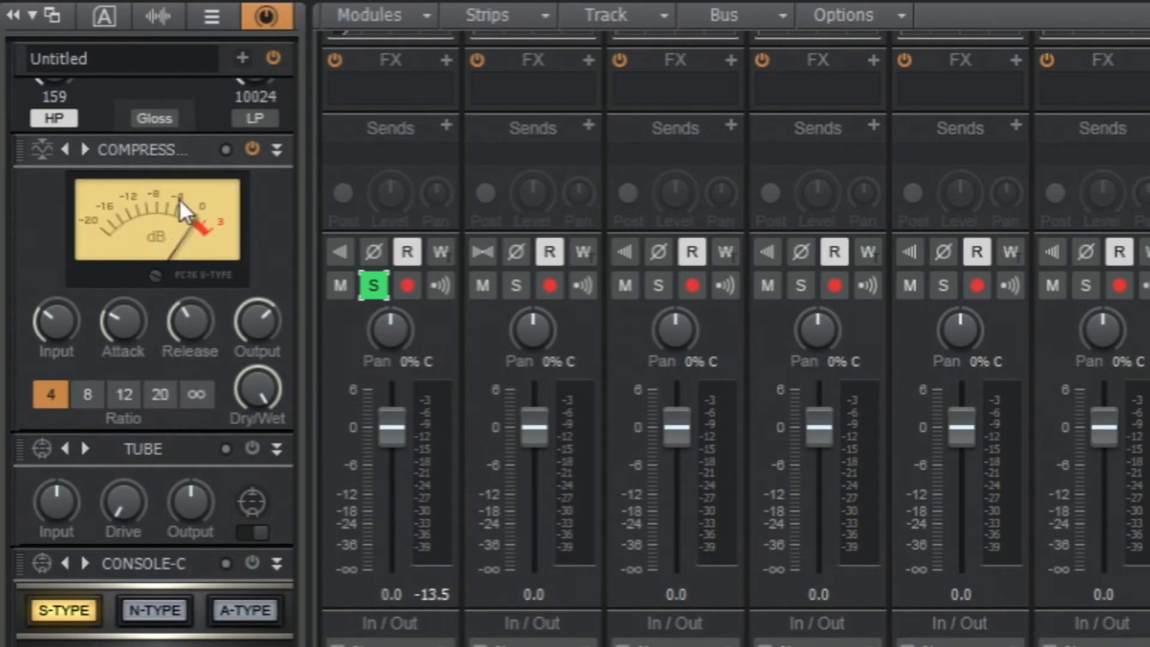
- Play the lead vocal through the PC76 U-Type compressor, set its input to 12.2 dB and adjust the attack, keeping the ratio at 4
key("space")
left_click_drag(56, 320, 56, 273)
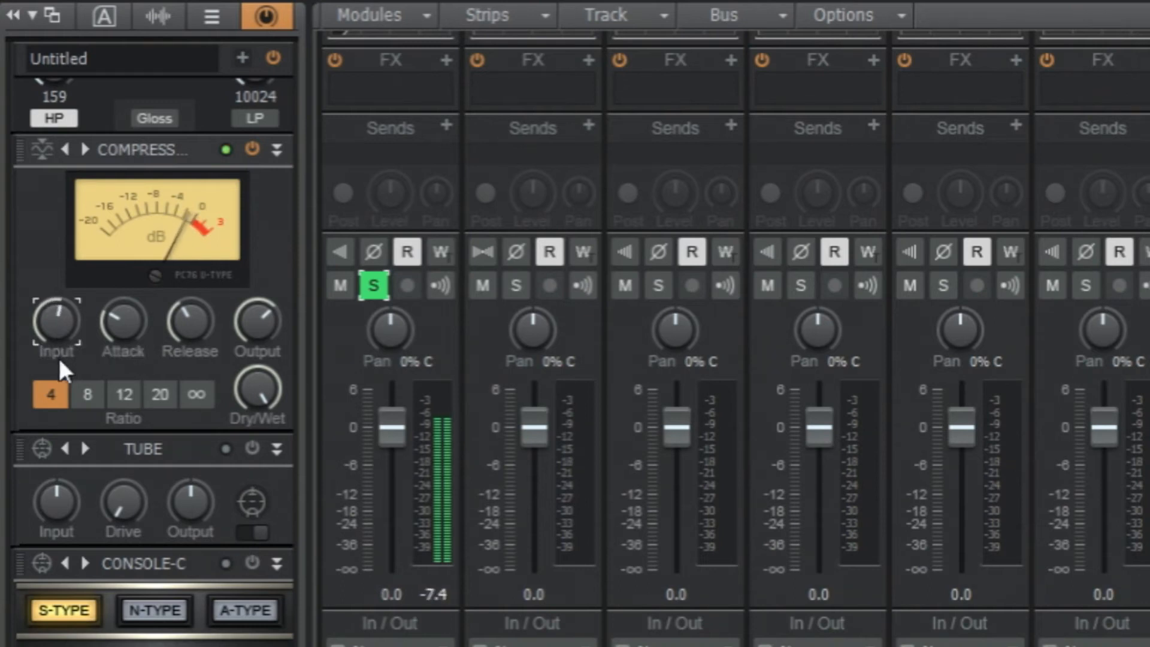
mouse_move(60, 342)
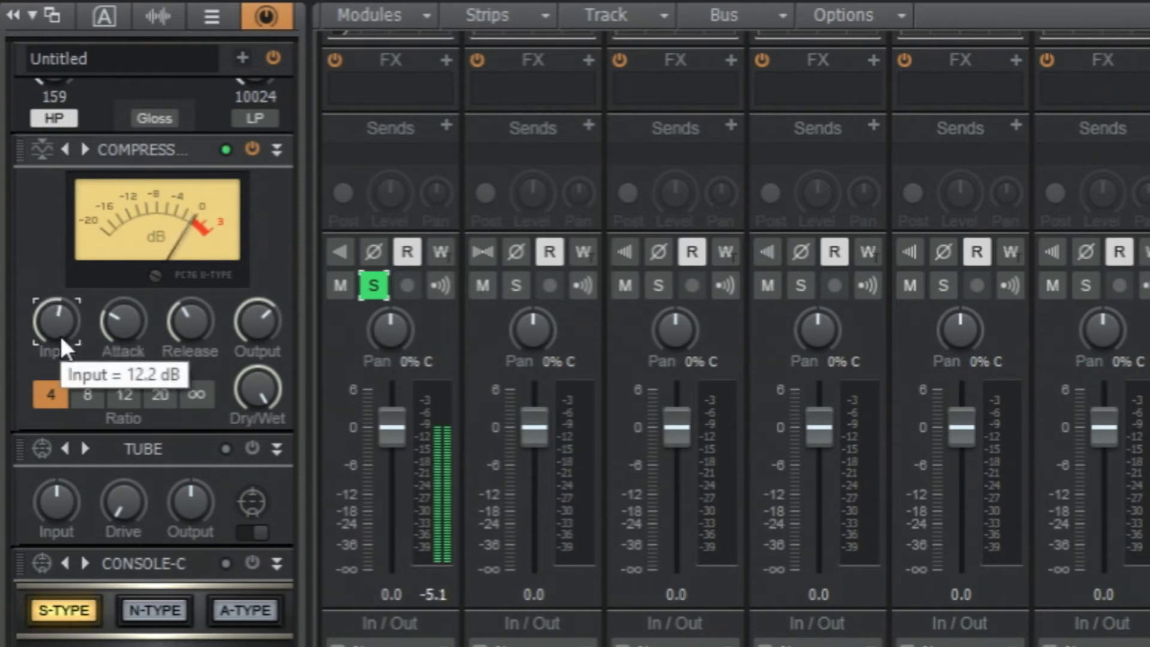
left_click_drag(122, 320, 123, 321)
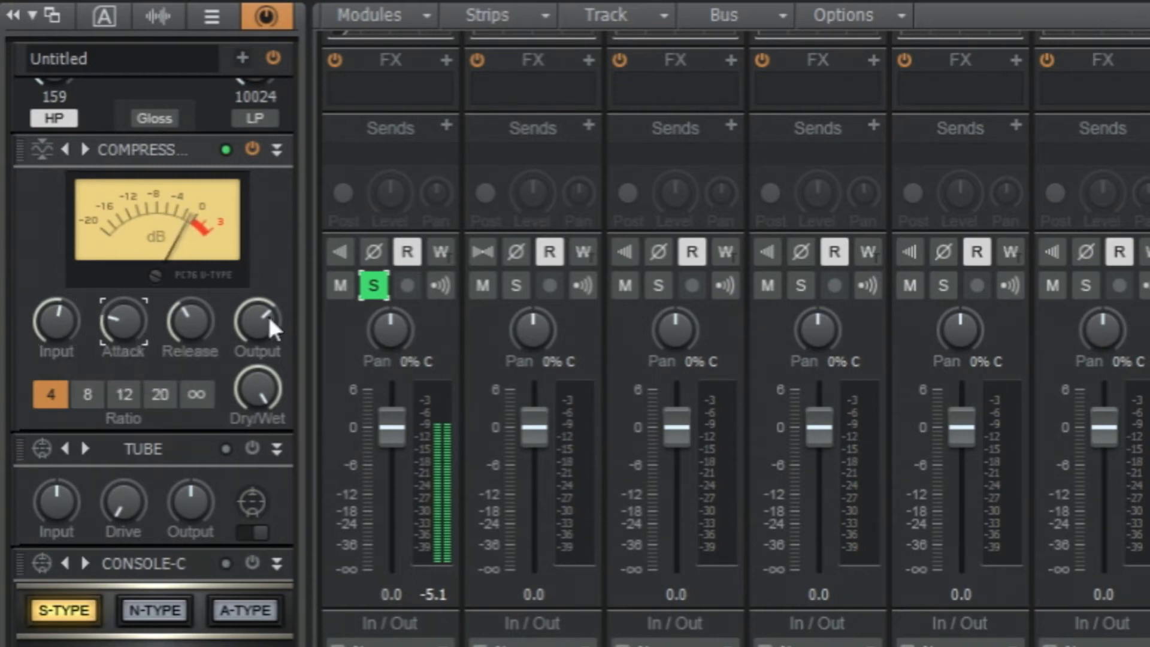
mouse_move(148, 383)
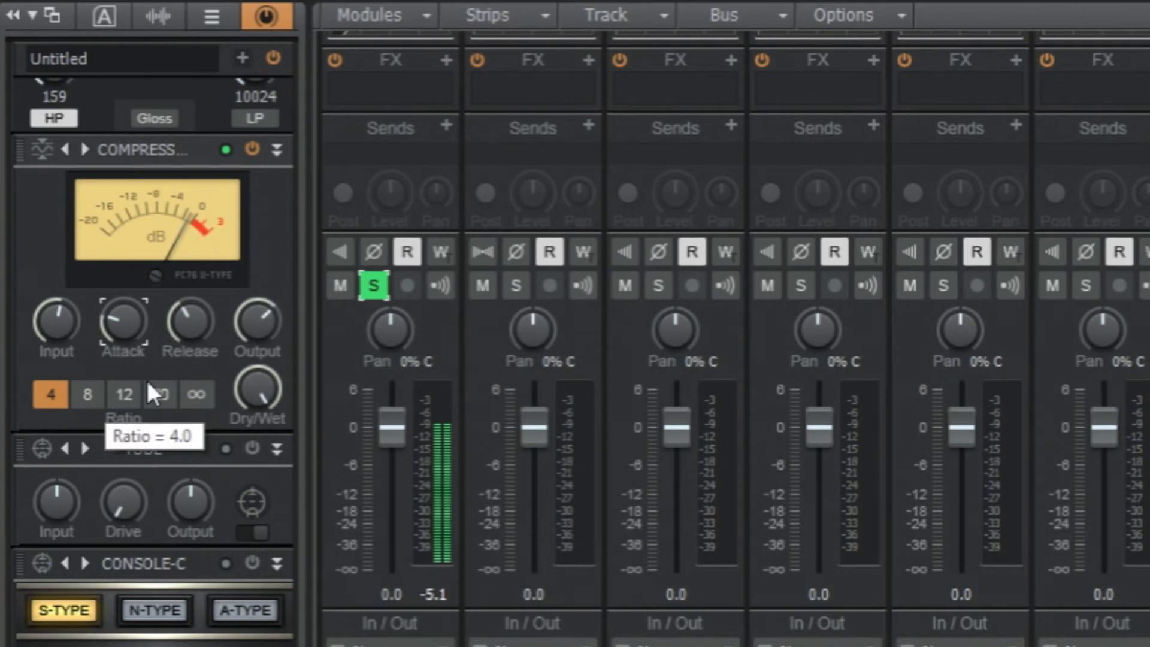
left_click(87, 394)
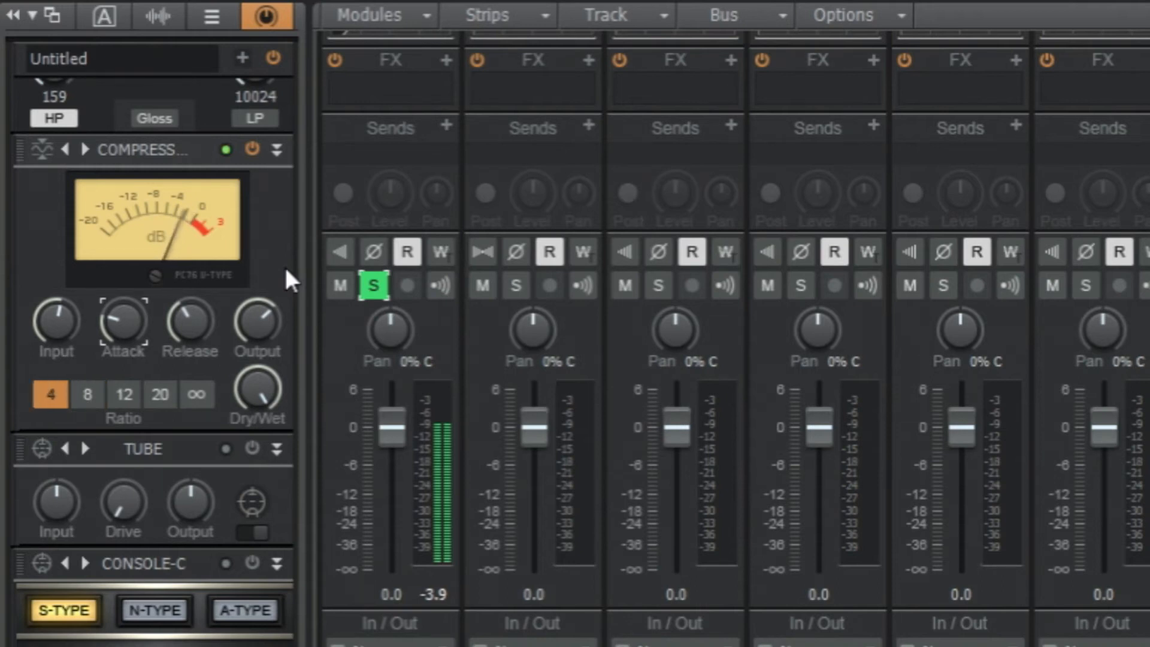
key("space")
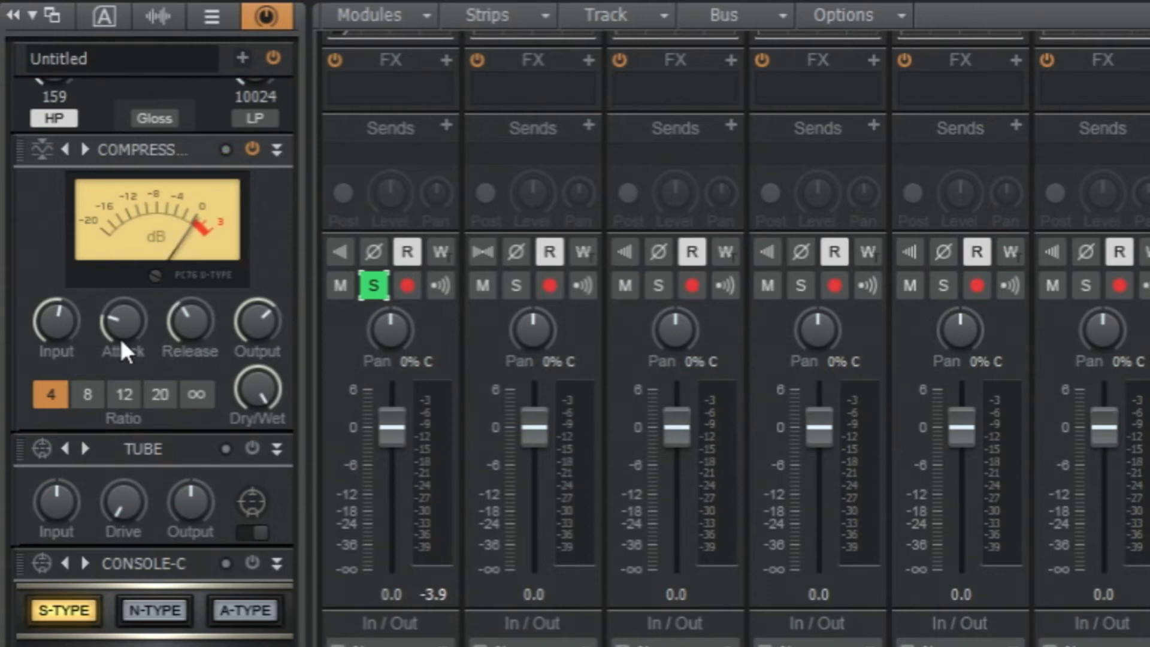
- Review the PC76 U-Type compressor's attack, release, output and dry/wet controls with playback stopped
mouse_move(120, 328)
mouse_move(182, 328)
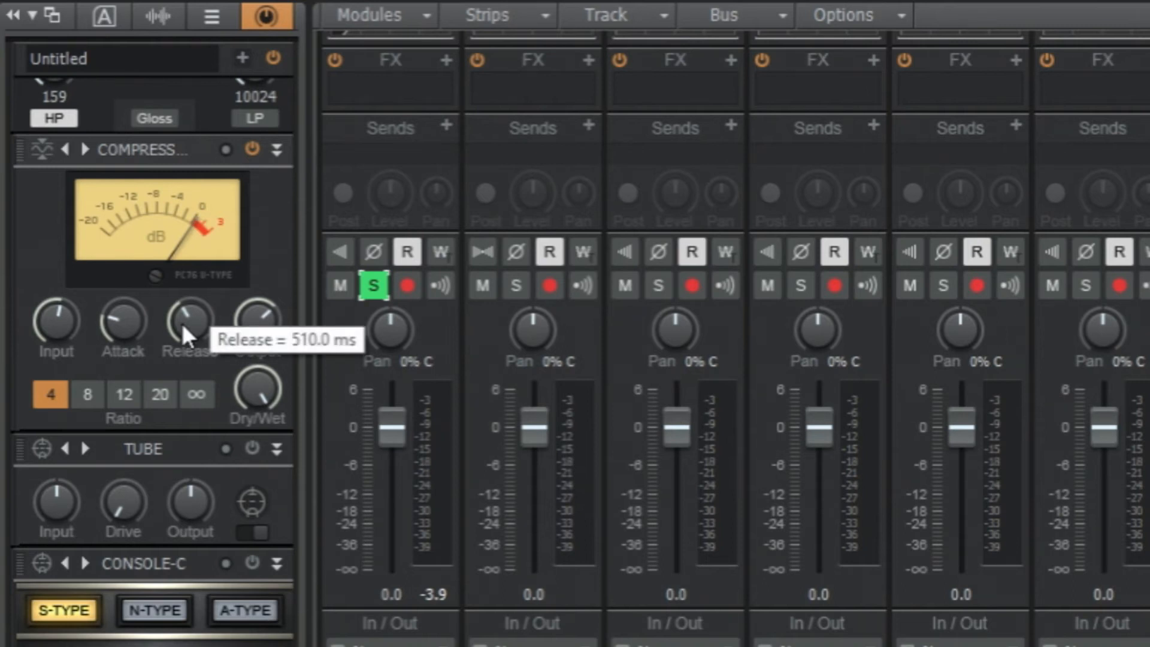
mouse_move(259, 326)
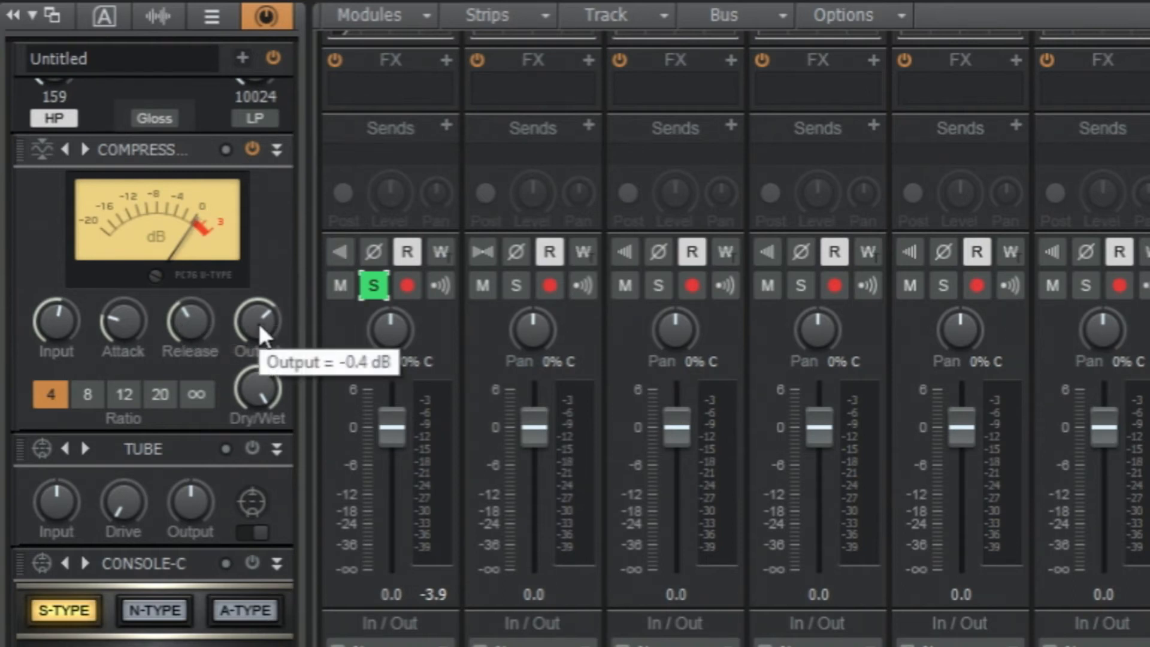
mouse_move(254, 389)
mouse_move(255, 389)
left_mouse_down()
mouse_move(255, 425)
mouse_move(255, 389)
left_mouse_up()
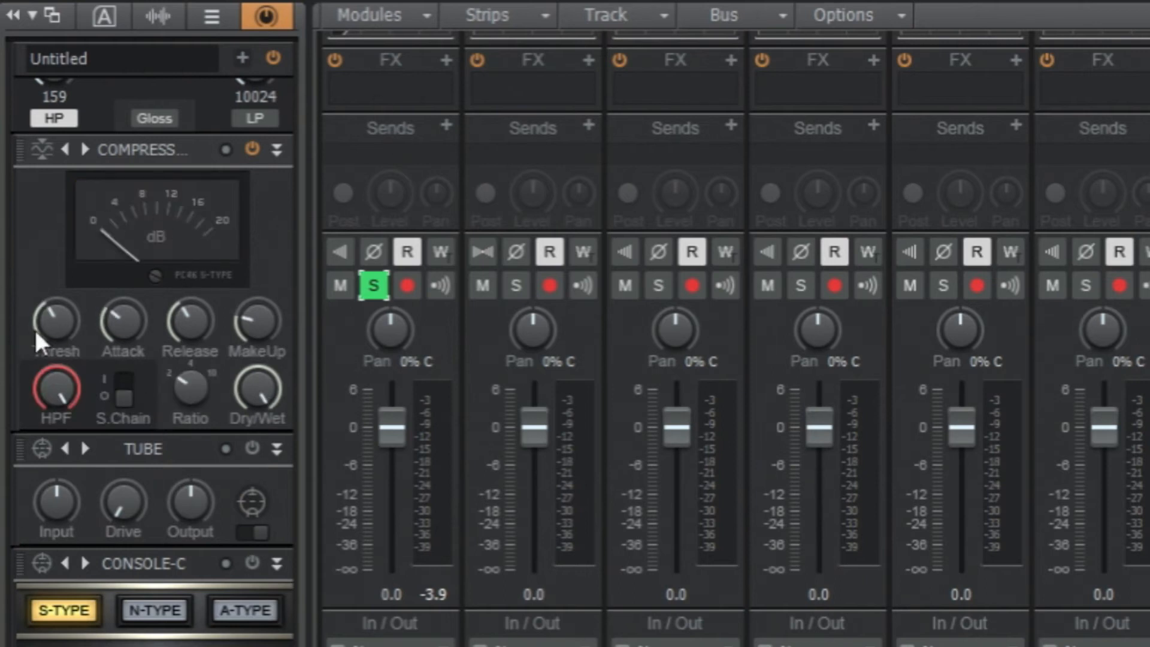
- Change the compressor to PC4K S-Type, raise its threshold, set dry/wet to 94.0% and increase the makeup gain during playback
mouse_move(59, 328)
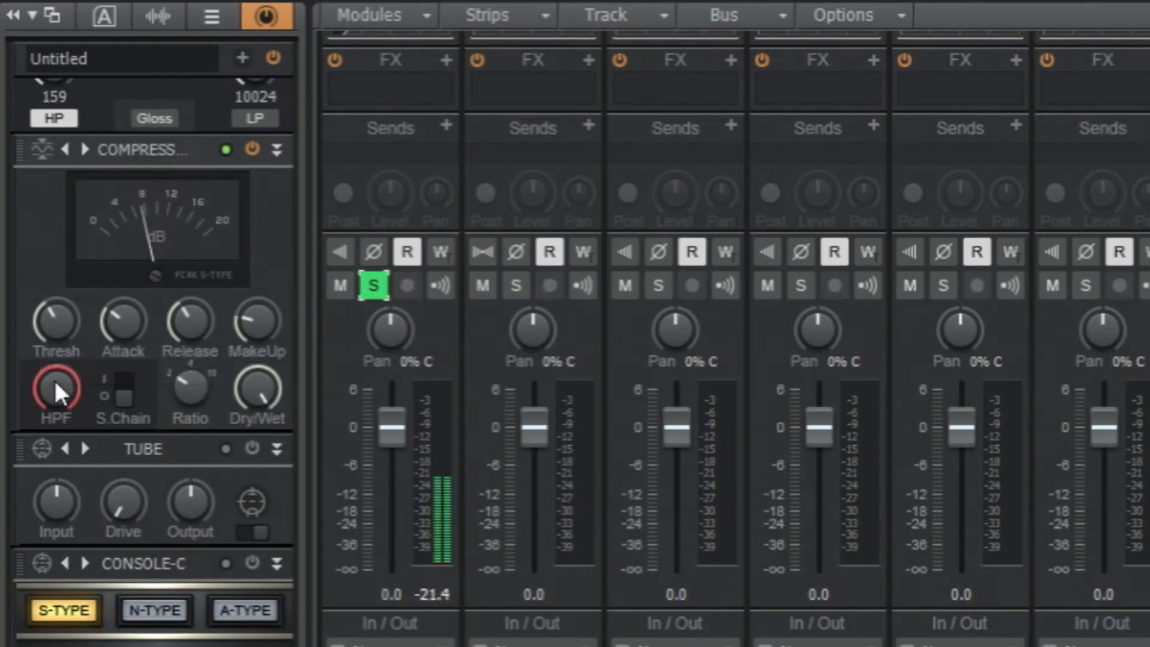
left_click_drag(60, 327, 61, 322)
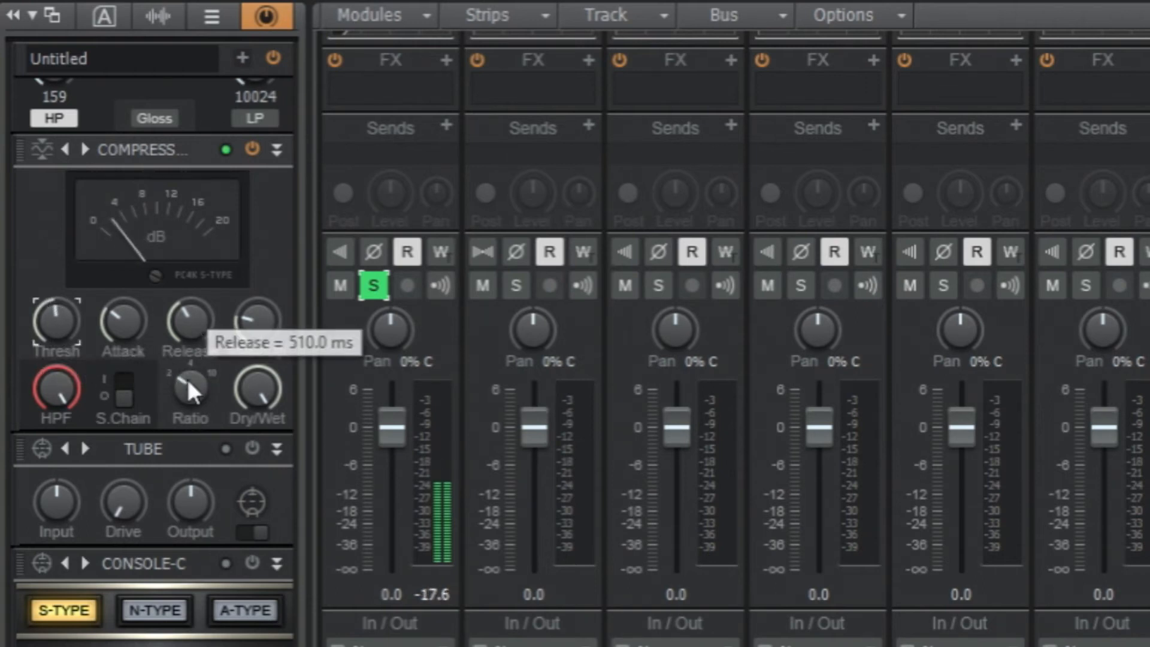
mouse_move(187, 393)
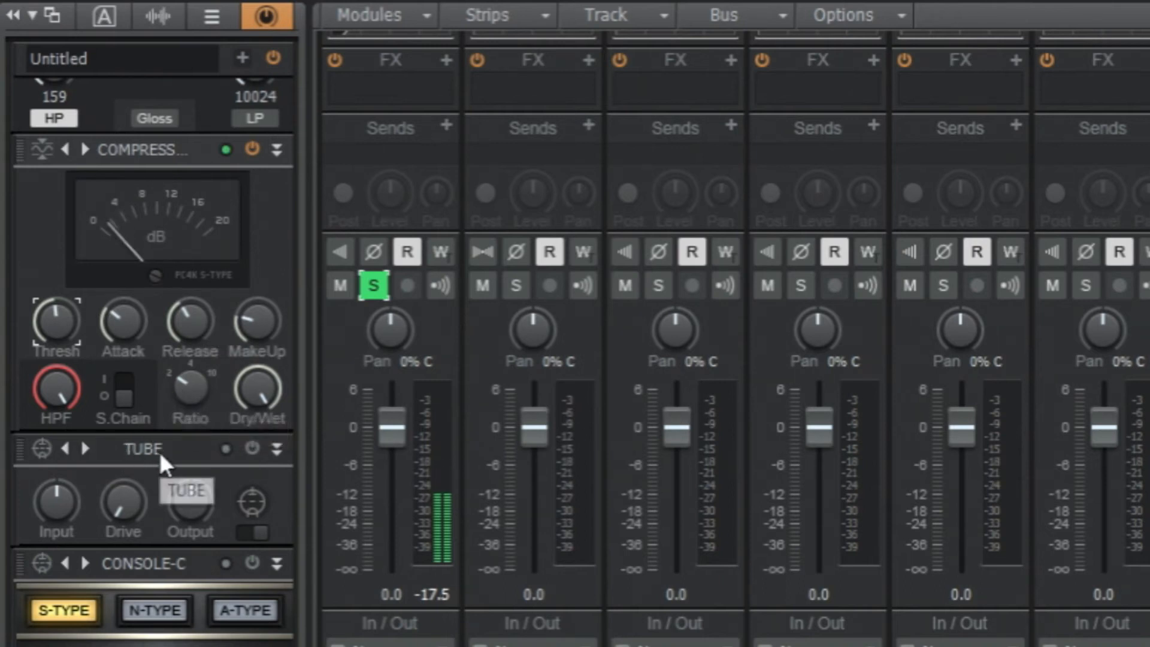
left_click_drag(243, 386, 243, 393)
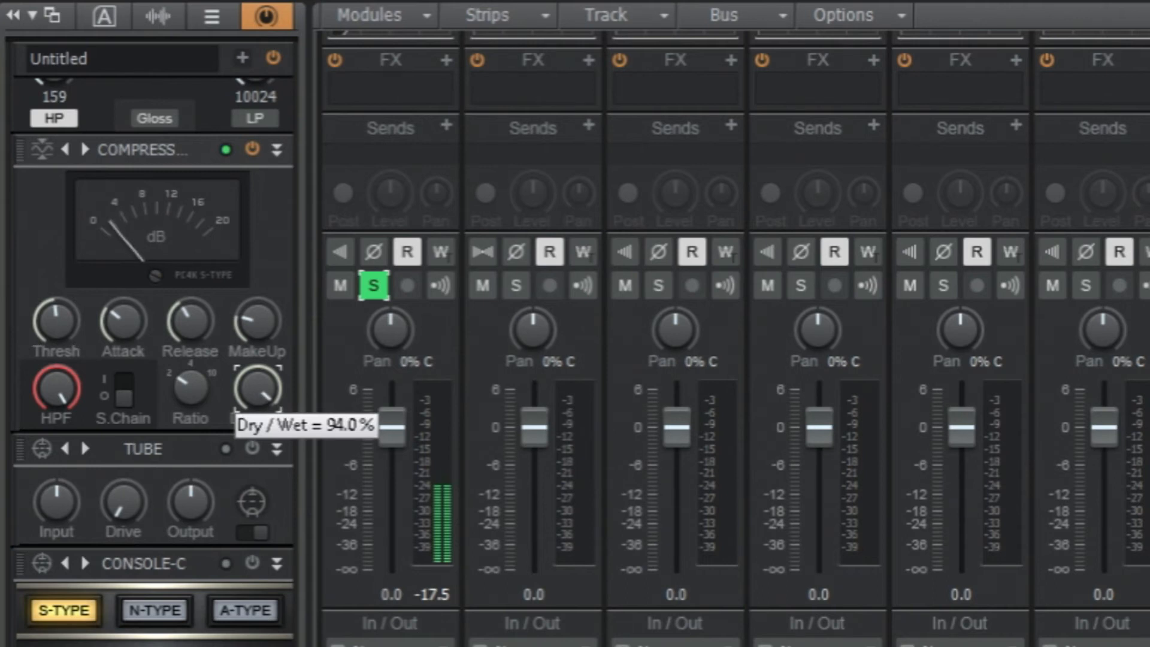
left_click_drag(251, 344, 256, 312)
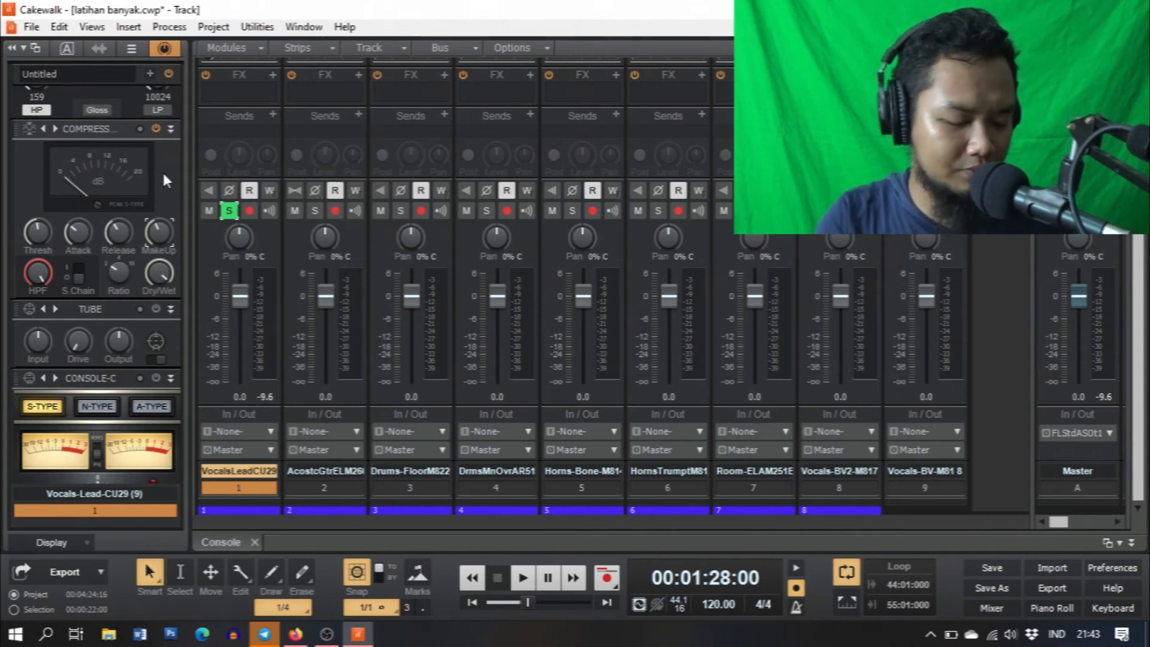
- Alternate between the PC4K S-Type and PC76 U-Type compressors during playback, raising the PC4K makeup gain further to match levels
key("space")
left_click(163, 174)
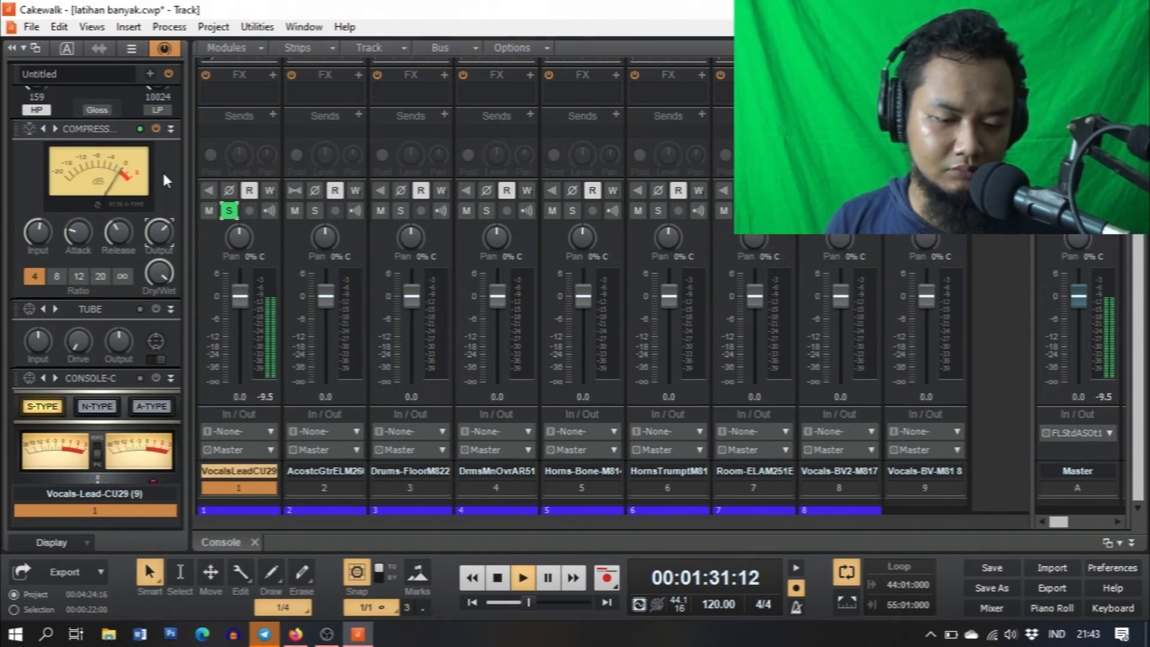
left_click(166, 180)
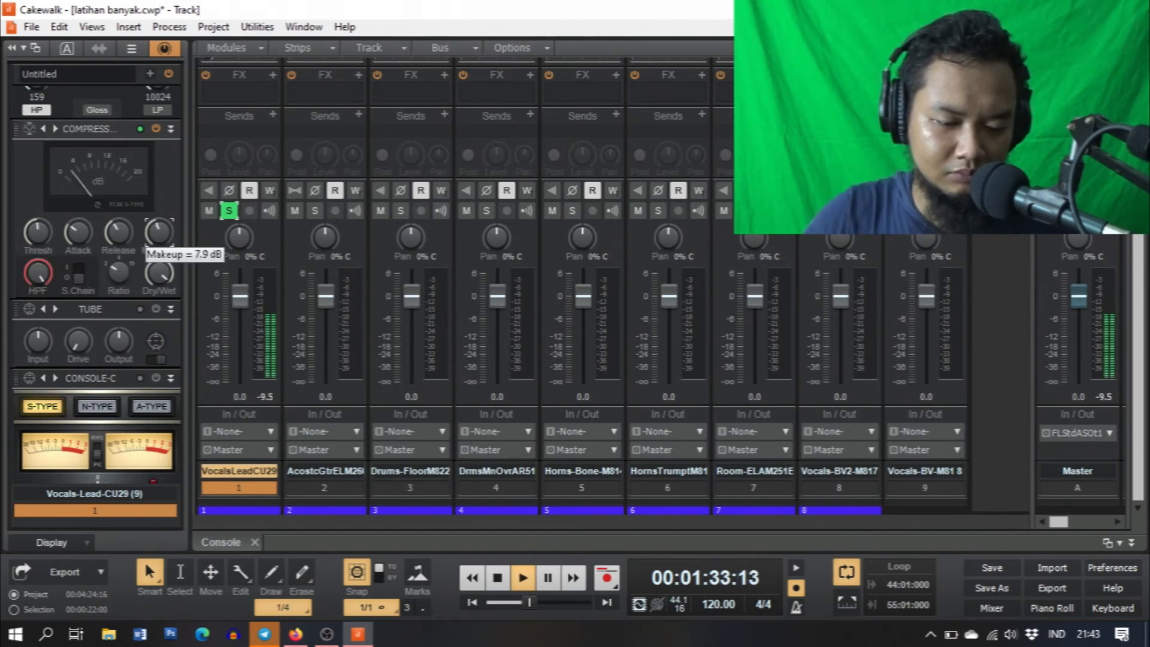
left_click(175, 190)
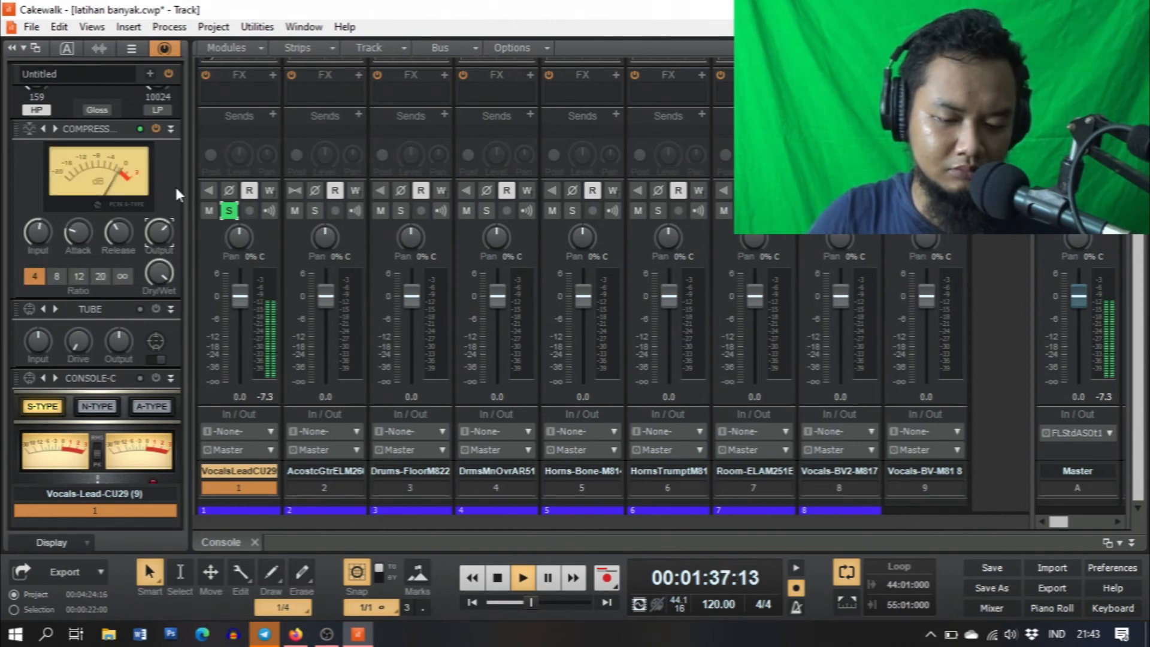
left_click(176, 190)
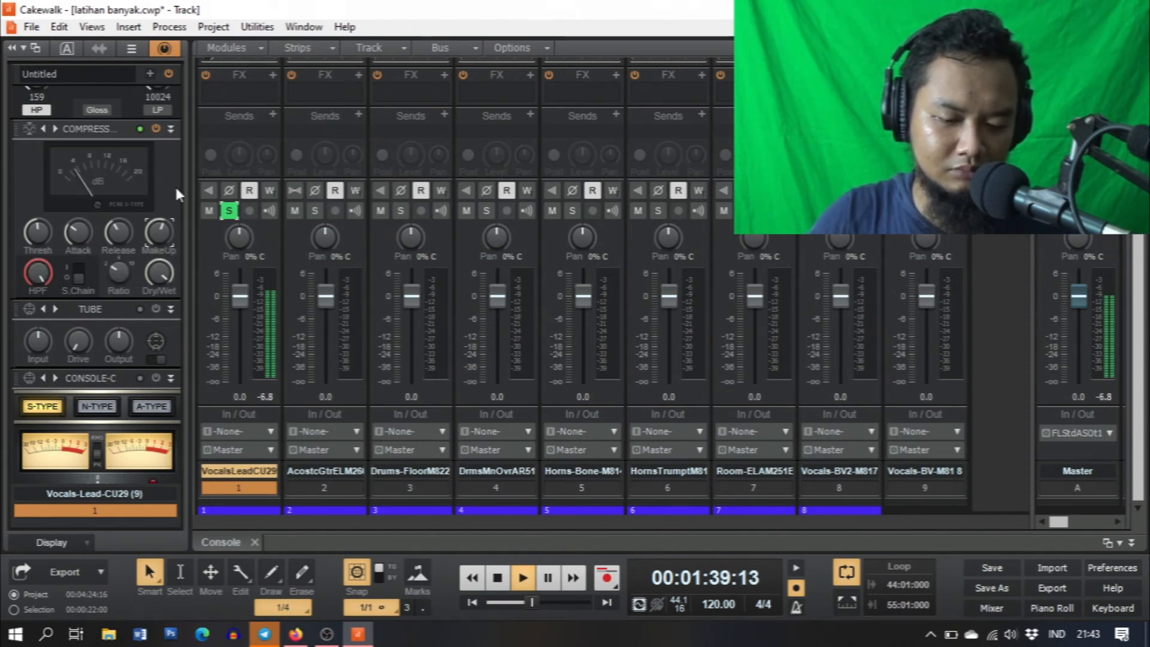
left_click(176, 189)
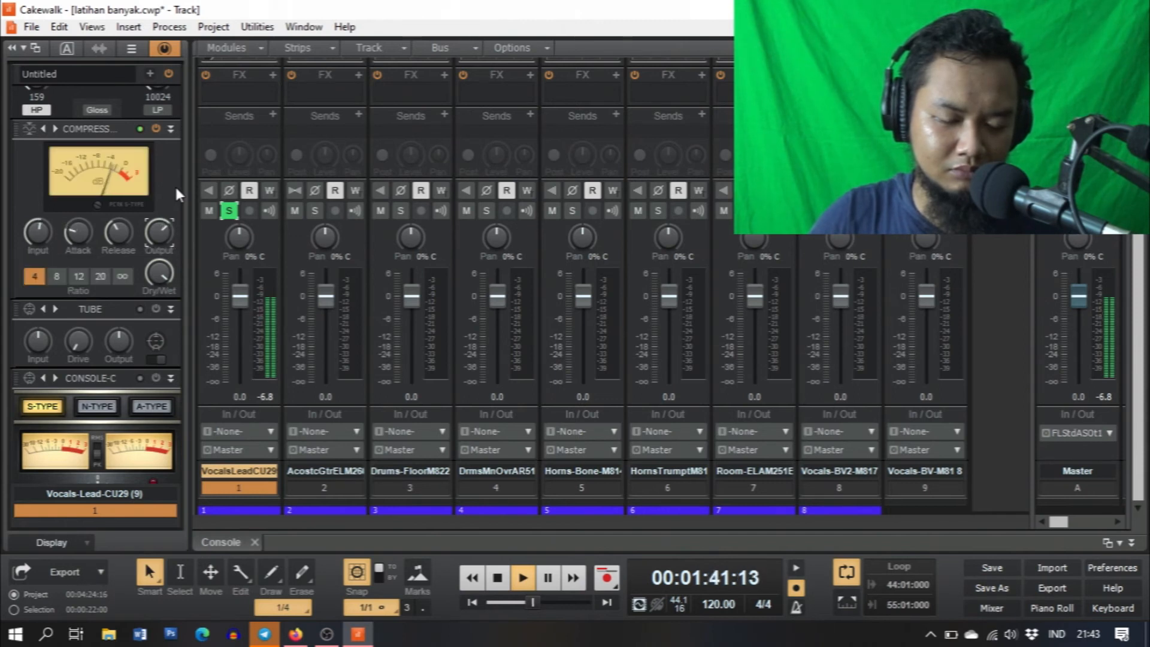
left_click(176, 189)
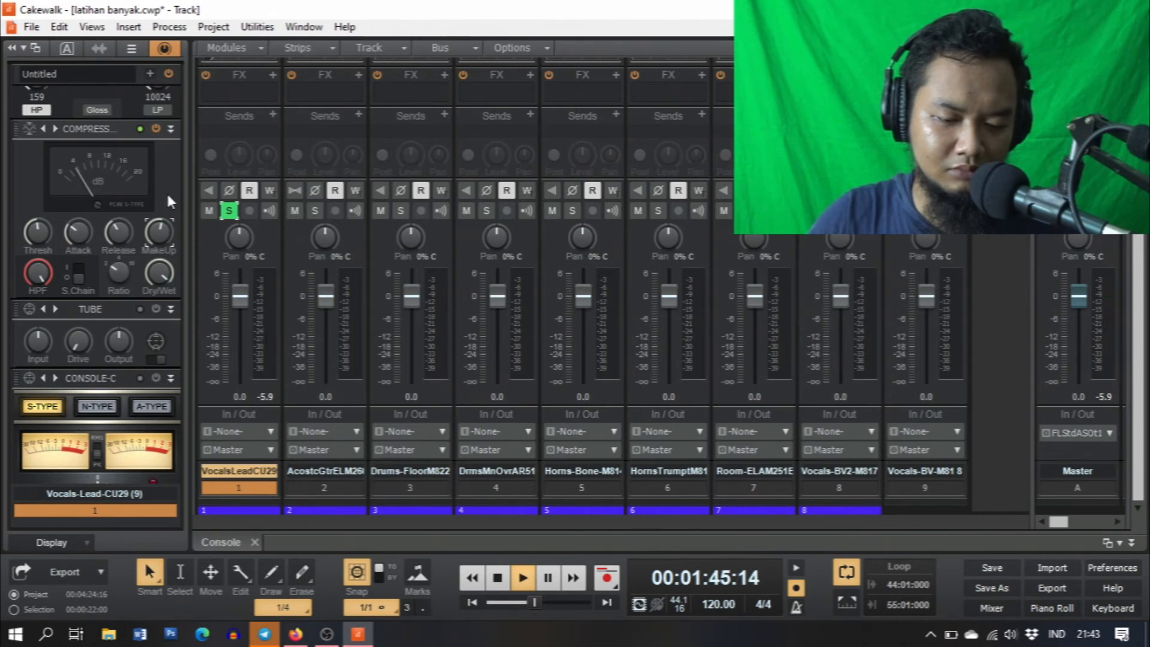
- Compare both compressor models again on the lead vocal, stop playback and leave the compressor on PC76 U-Type
left_click(167, 195)
key("ctrl+z")
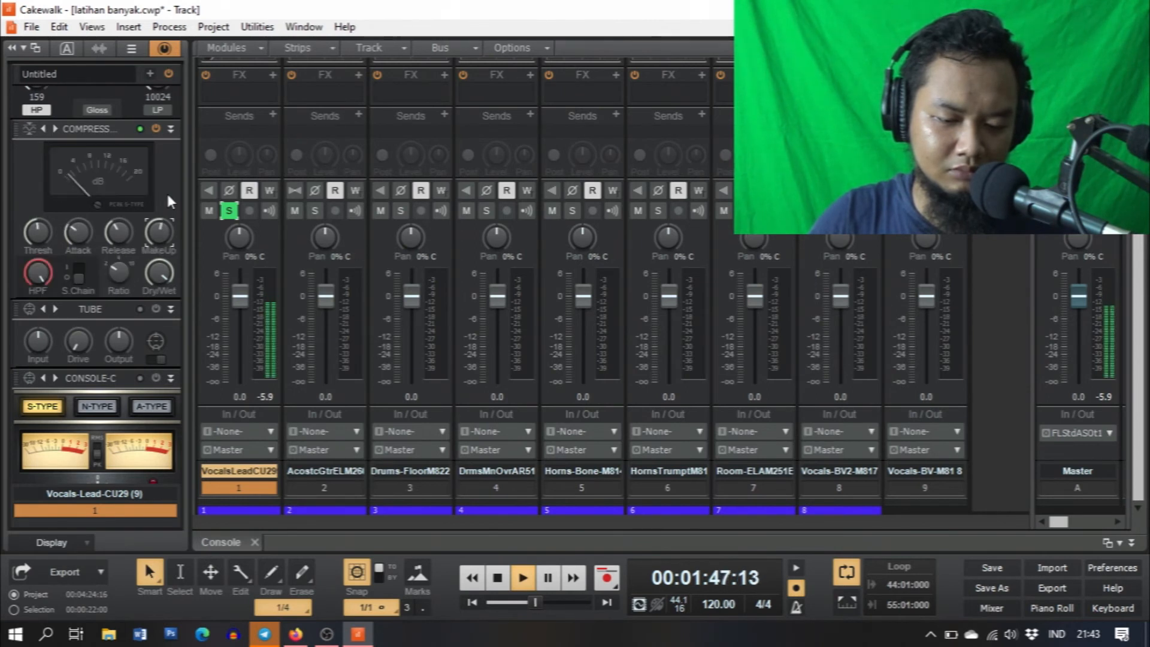
key("ctrl+shift+z")
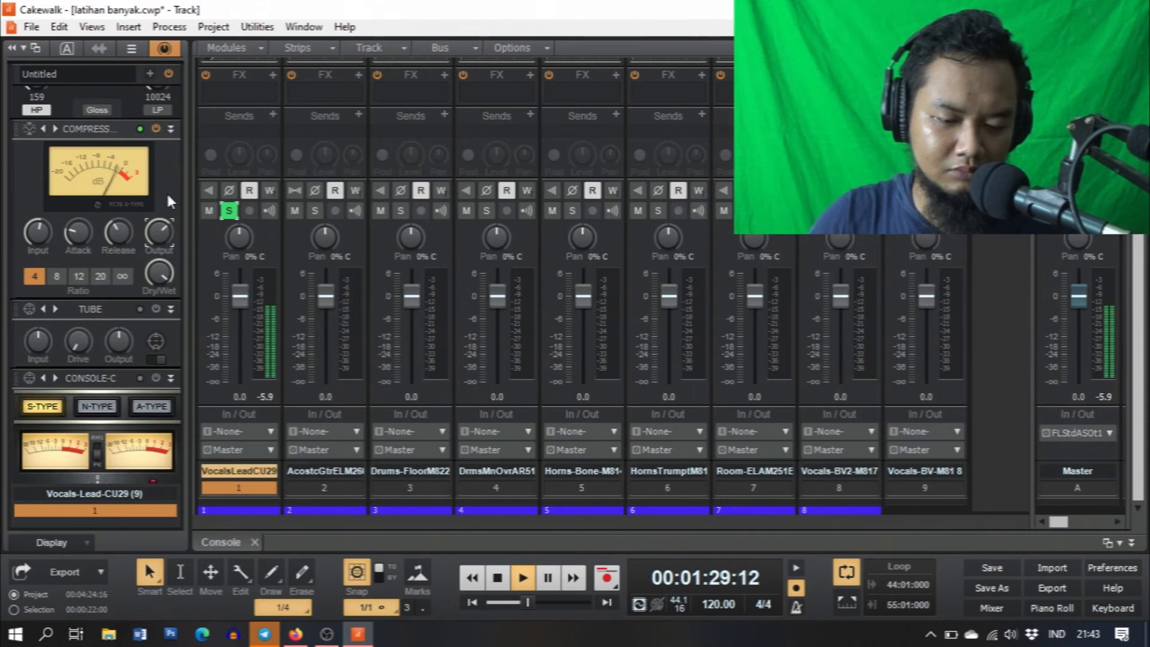
left_click(168, 198)
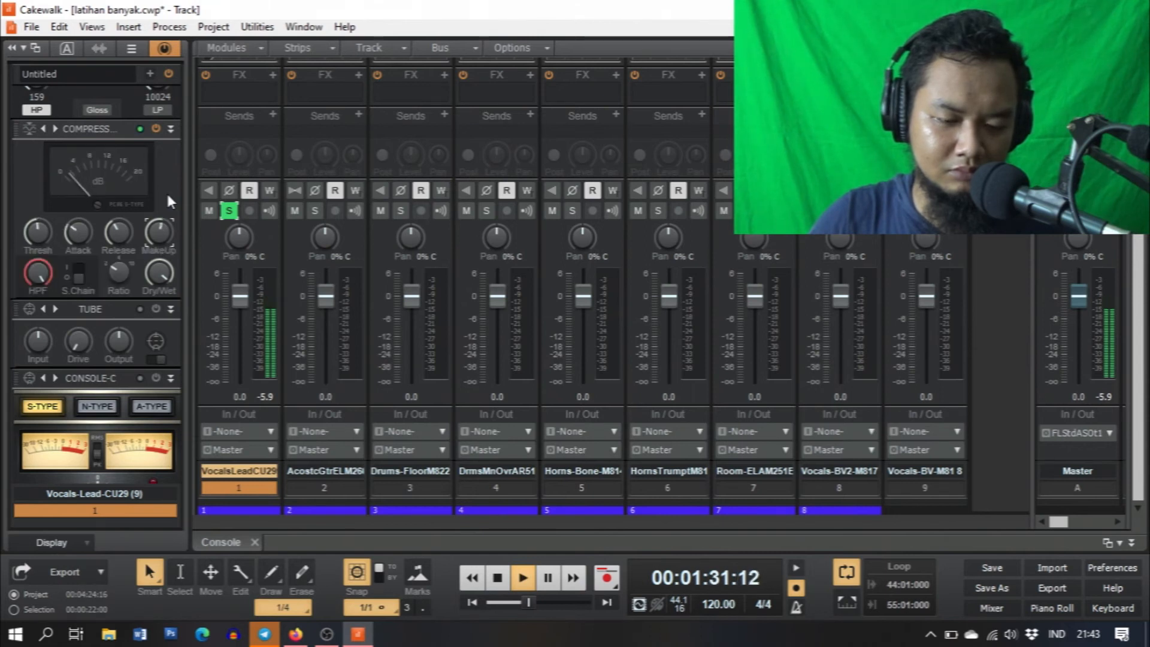
left_click(167, 196)
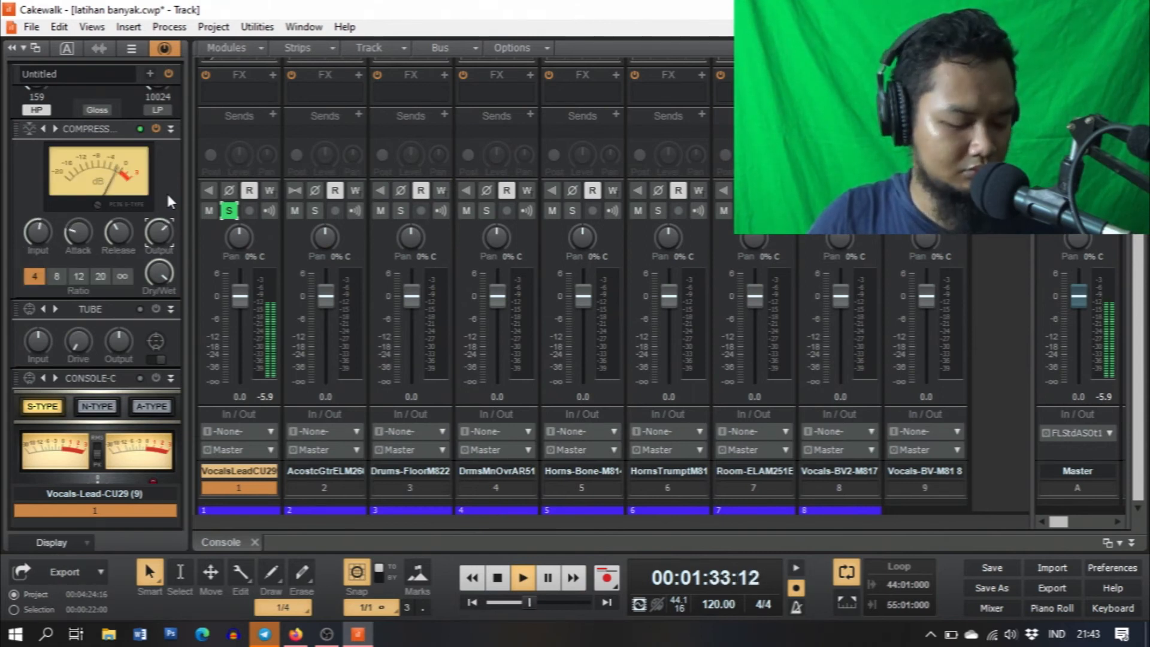
key("space")
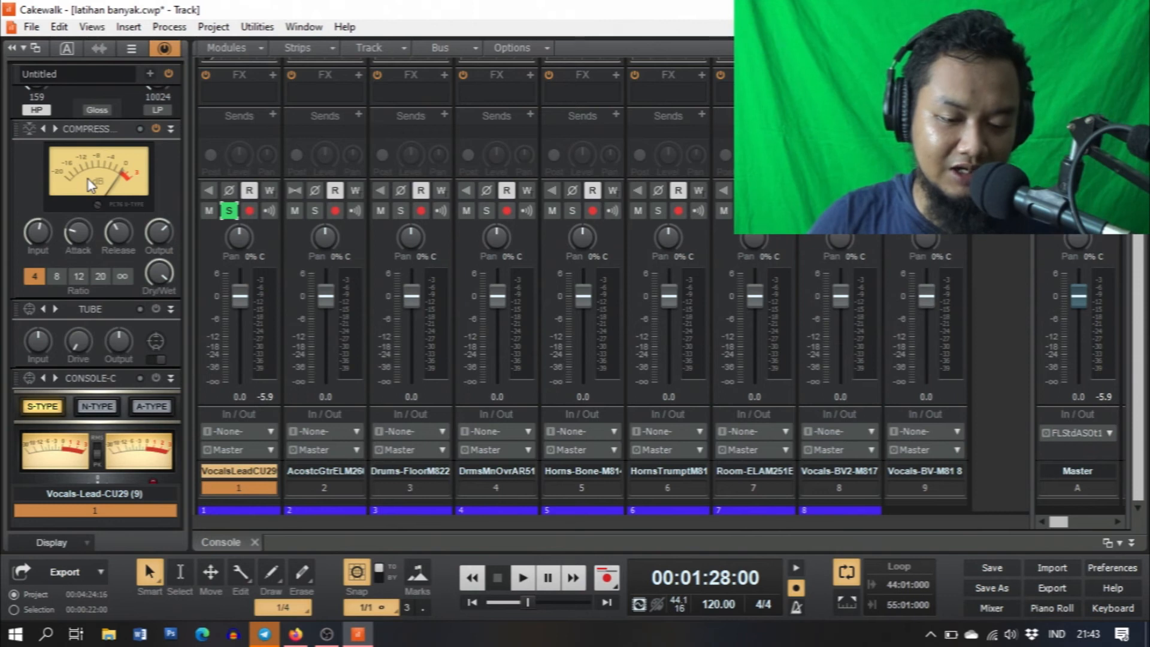
left_click(149, 180)
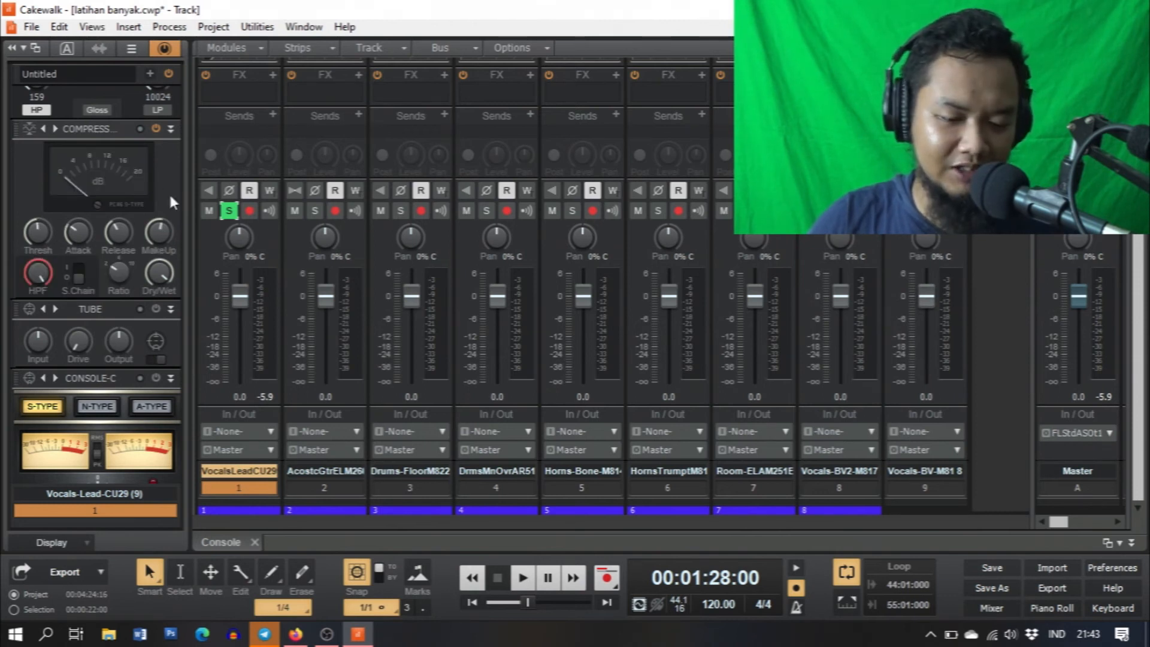
left_click(168, 187)
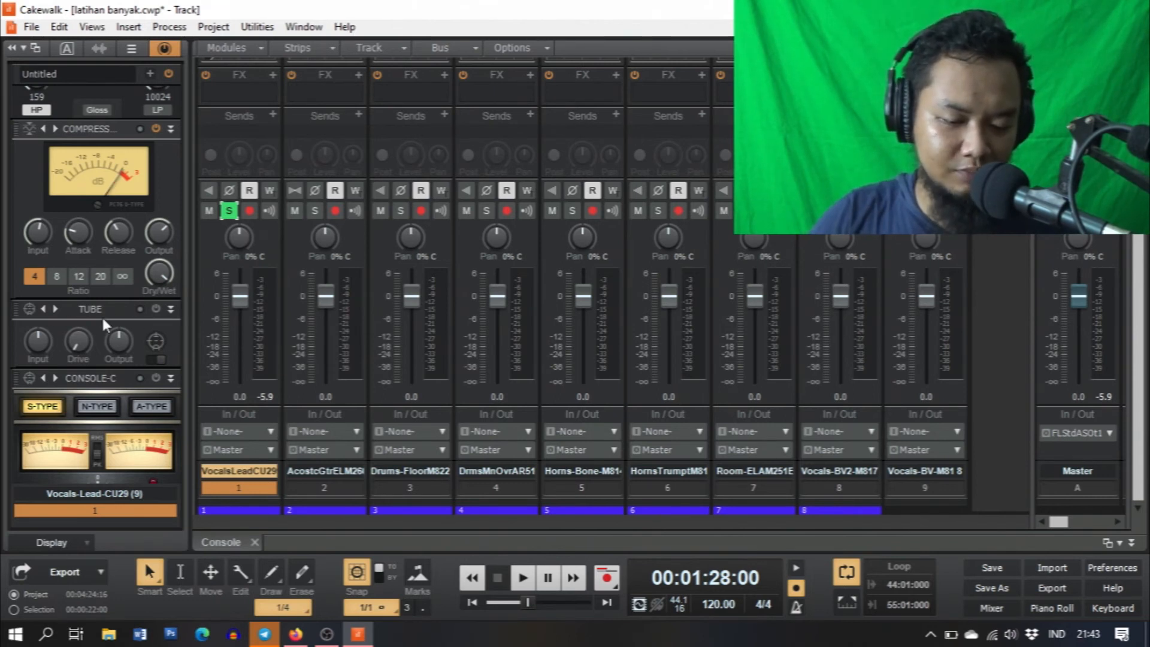
- Enable the Tube module on the lead vocal during playback and raise its drive and input
scroll(118, 318, "down", 2)
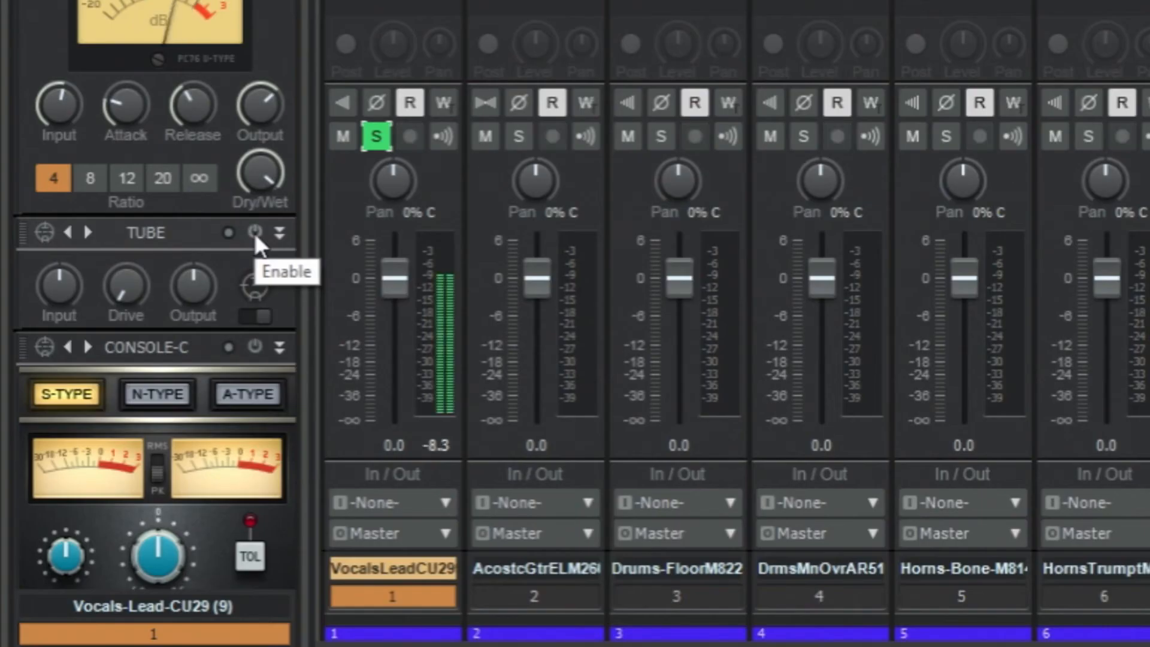
left_click(254, 232)
mouse_move(127, 286)
mouse_move(127, 287)
left_mouse_down()
mouse_move(126, 261)
mouse_move(127, 276)
left_mouse_up()
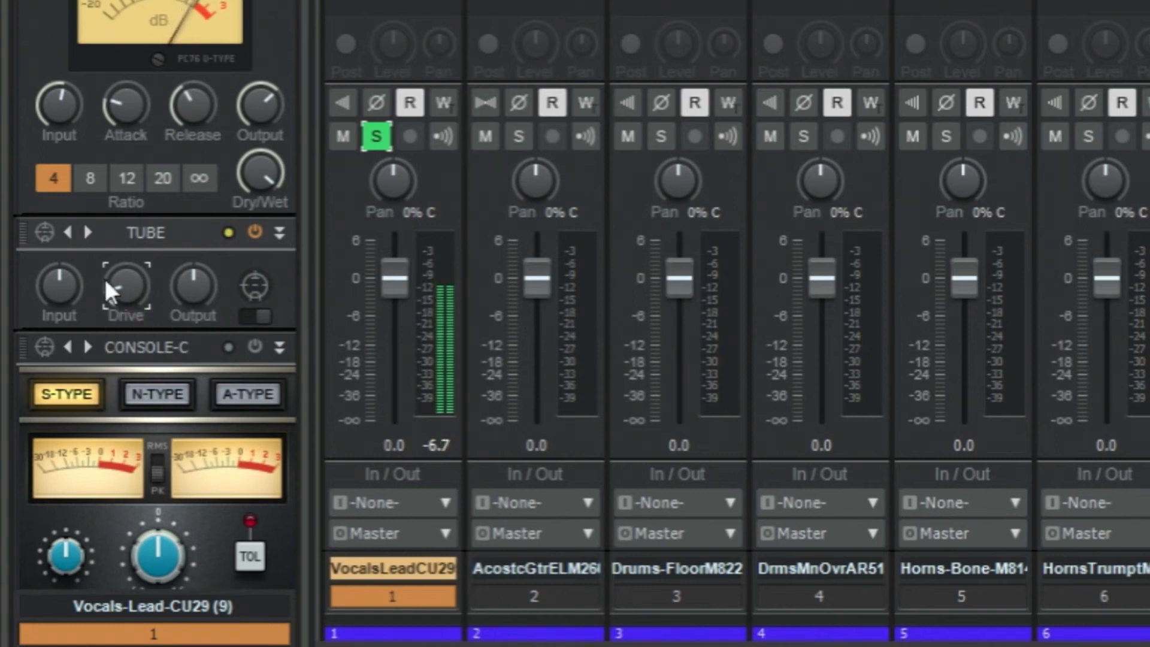
mouse_move(59, 285)
left_click_drag(59, 285, 128, 282)
mouse_move(130, 286)
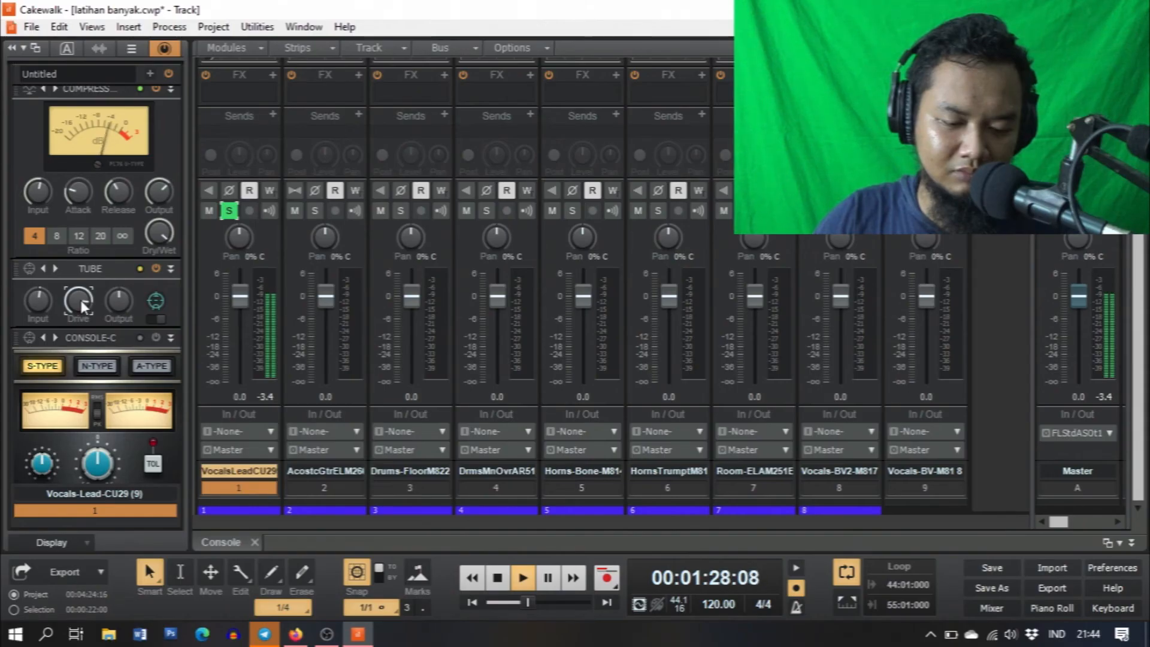
- Reduce the Tube module's drive, compare the vocal with the module bypassed and enabled, and stop playback
left_click_drag(81, 300, 81, 339)
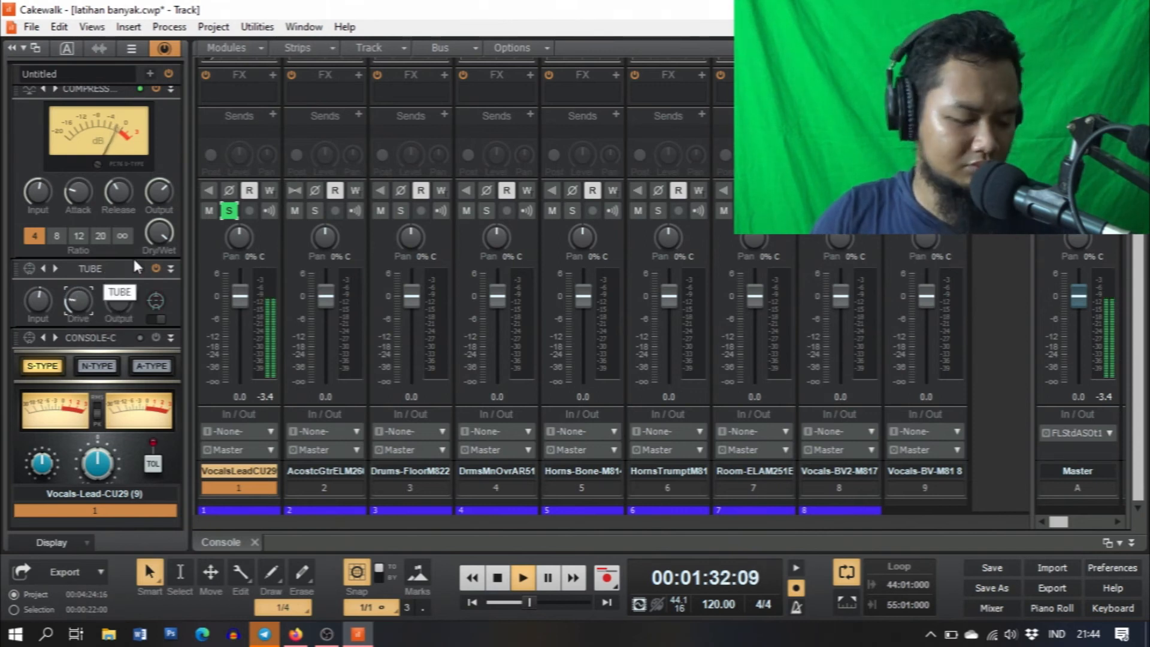
left_click(156, 267)
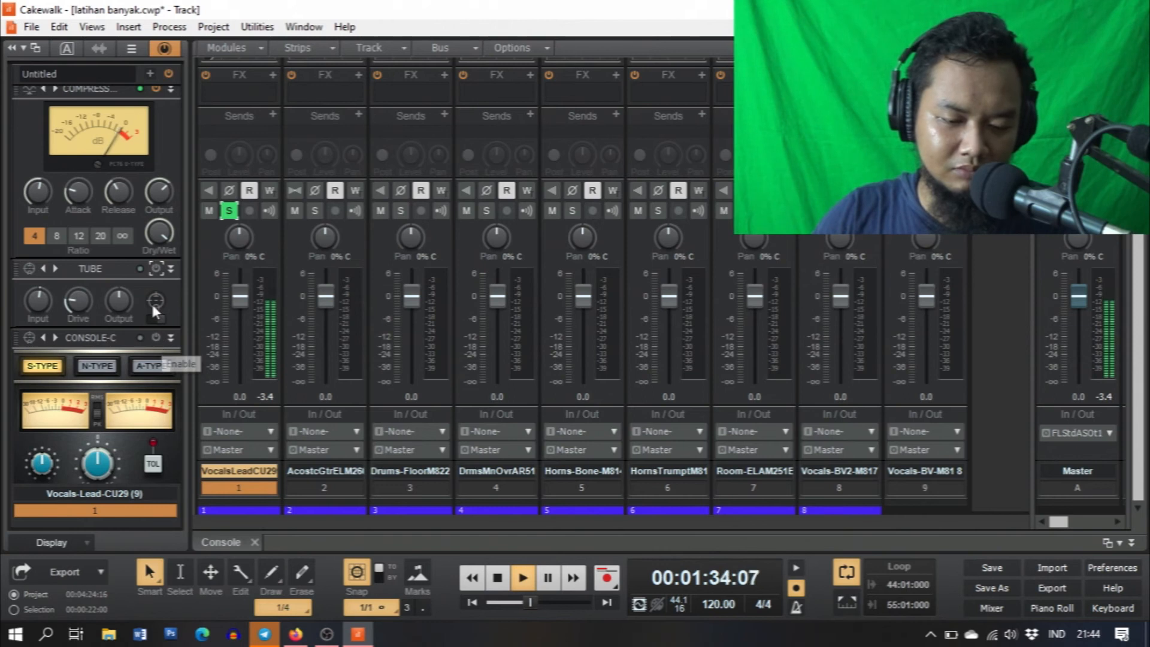
left_click(156, 267)
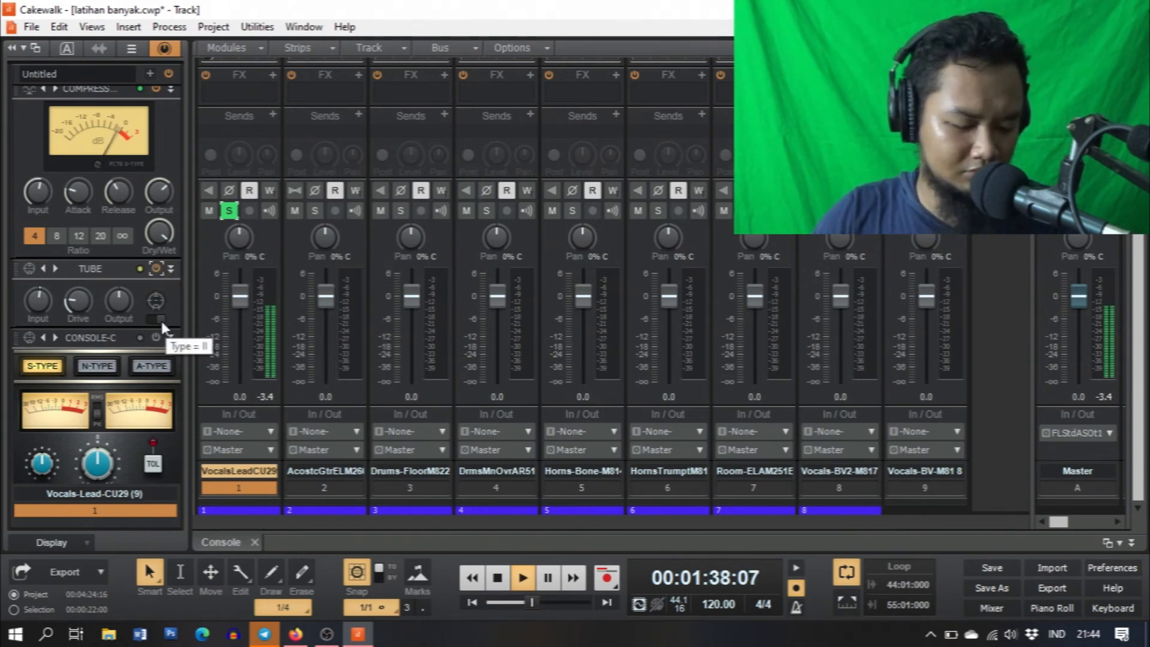
key("space")
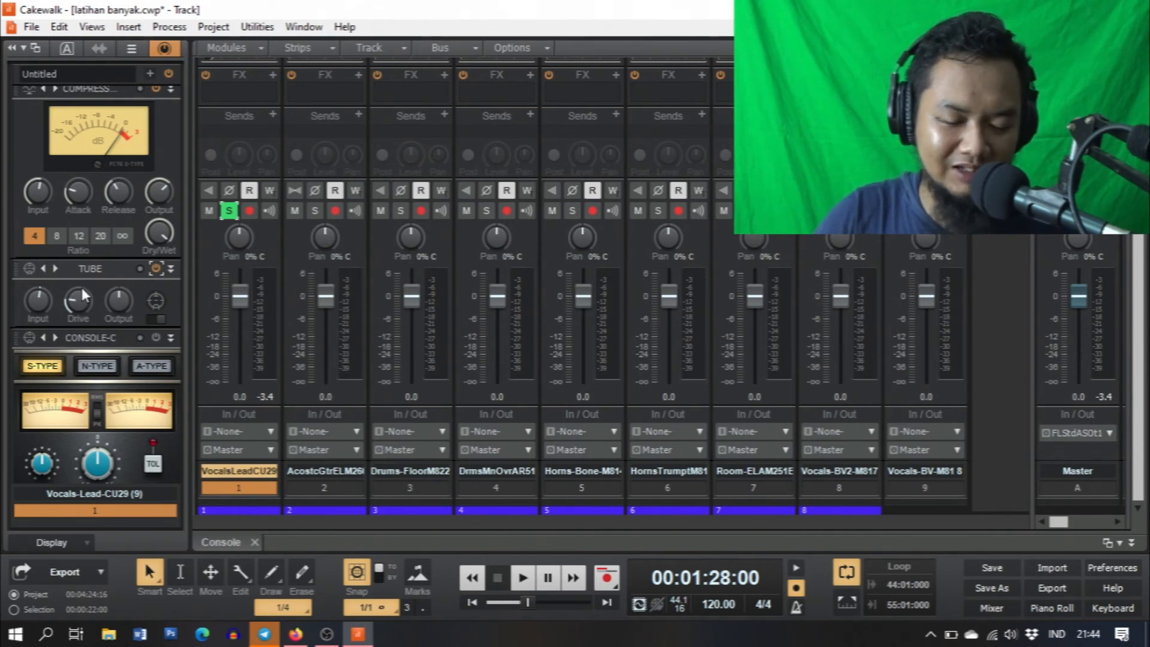
scroll(114, 358, "down", 1)
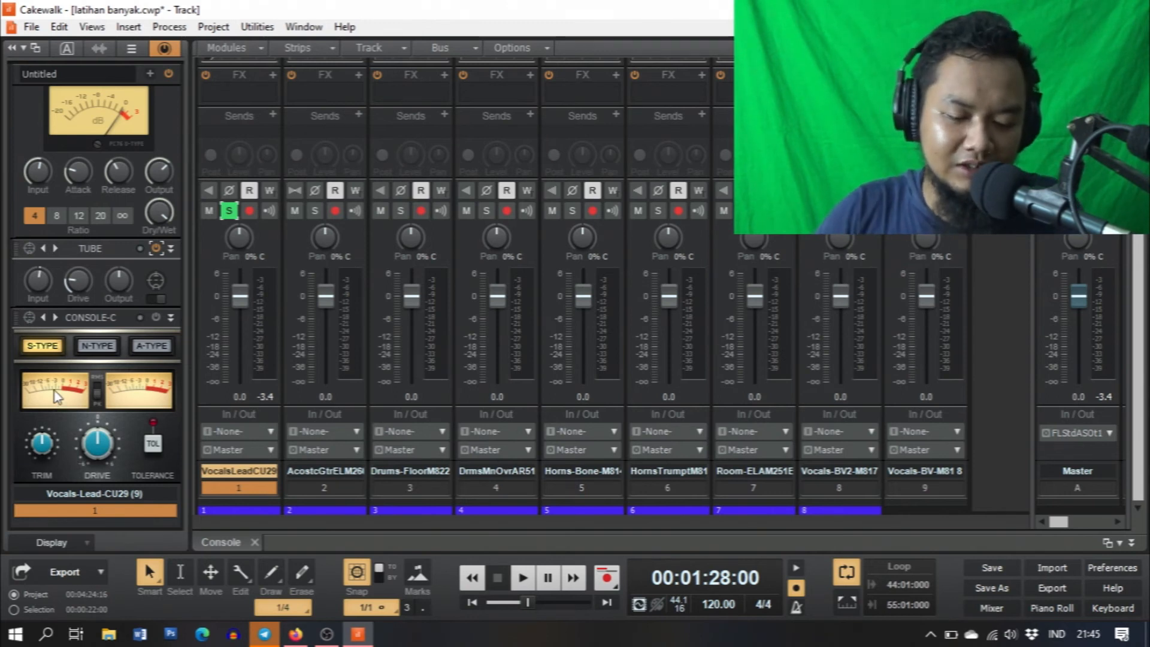
- Enable the Console-C emulator on the lead vocal and cycle through its S-Type, N-Type and A-Type models, returning to S-Type
left_click(151, 345)
left_click(106, 345)
left_click(60, 345)
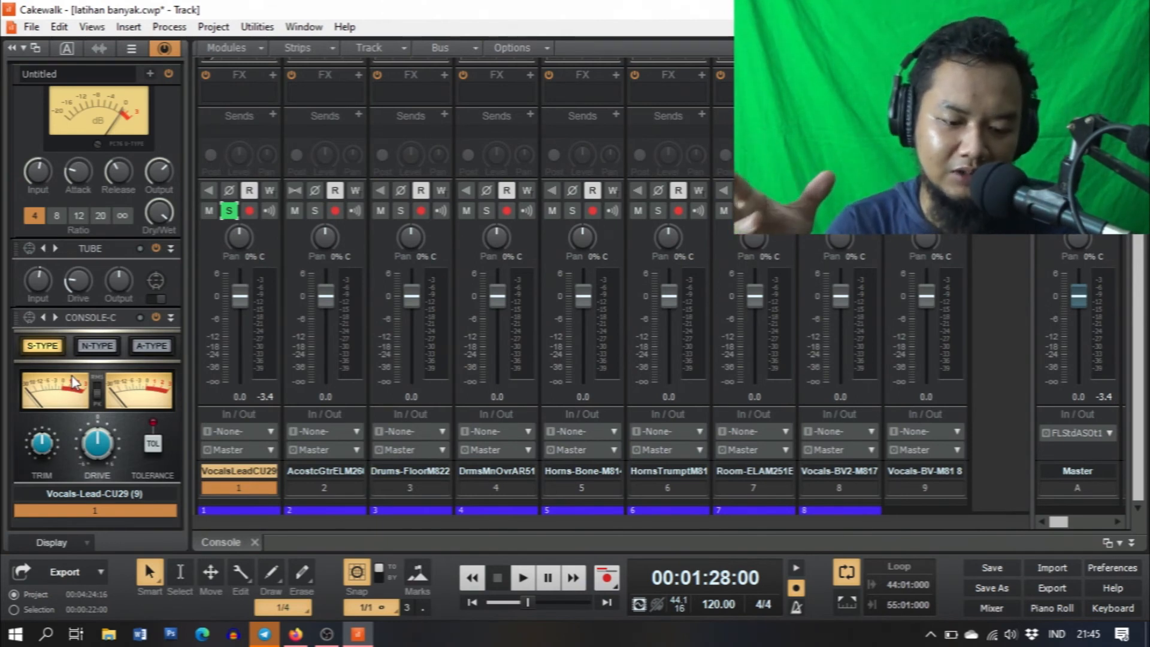
left_click(102, 346)
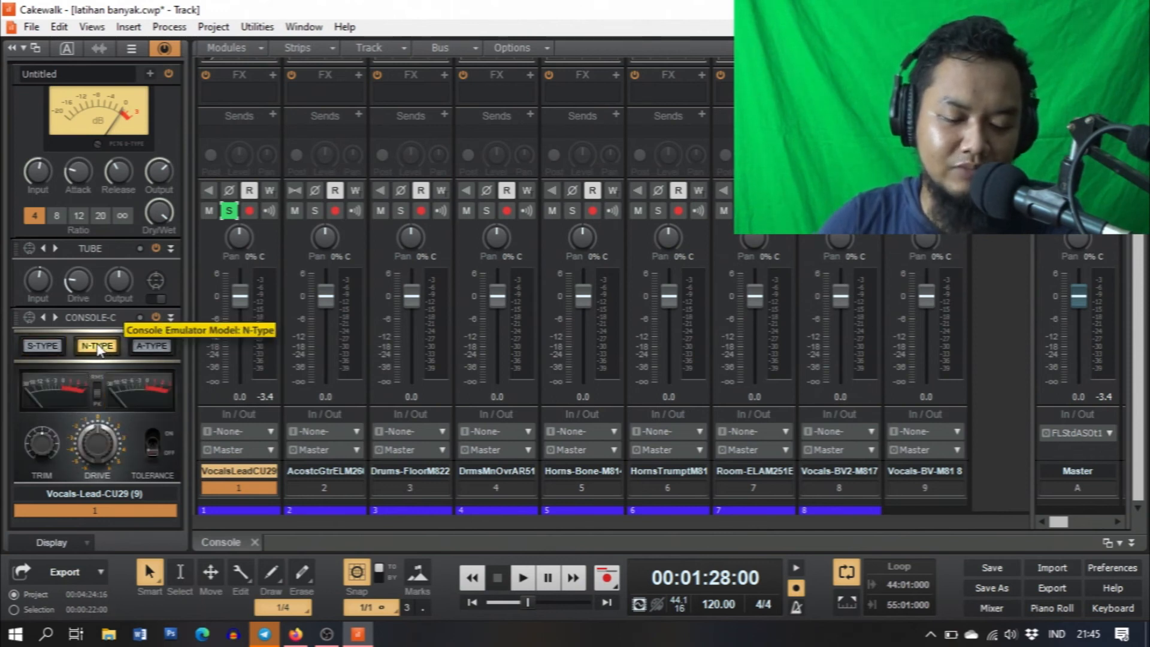
left_click(145, 343)
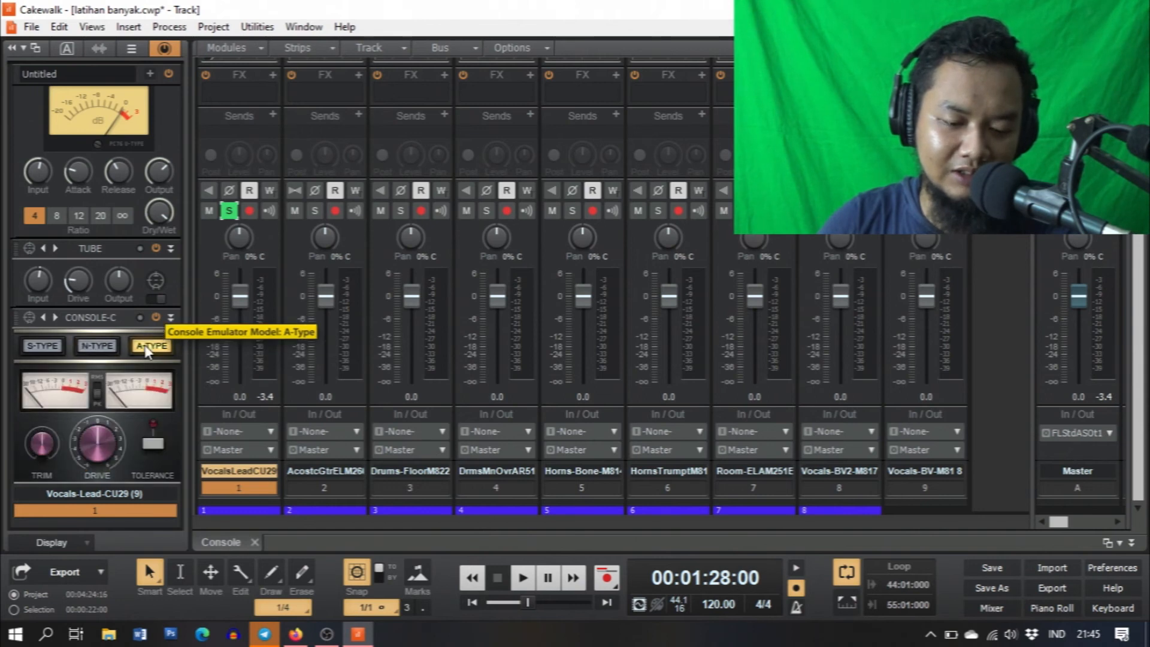
left_click(41, 349)
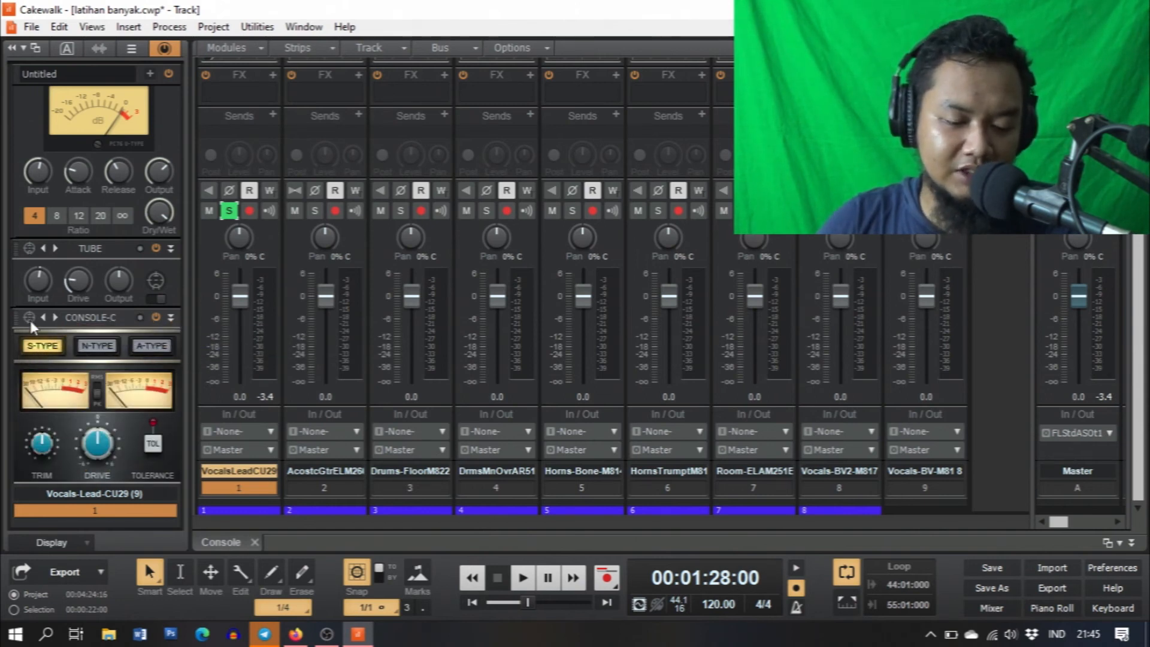
left_click(87, 349)
left_click(166, 348)
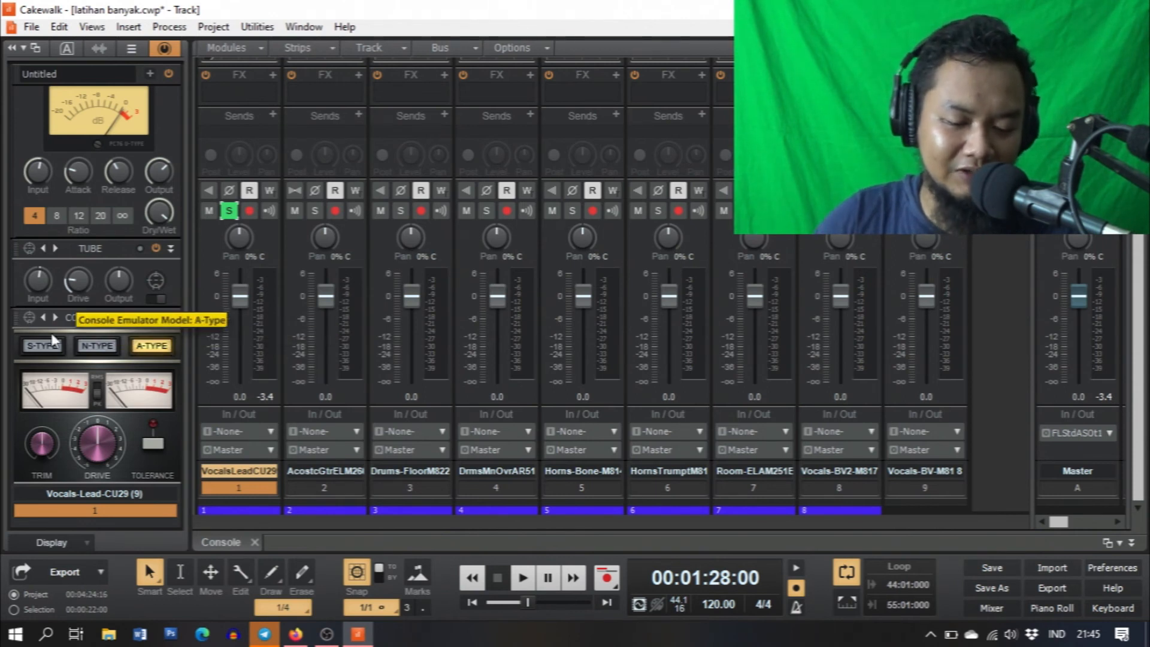
left_click(49, 350)
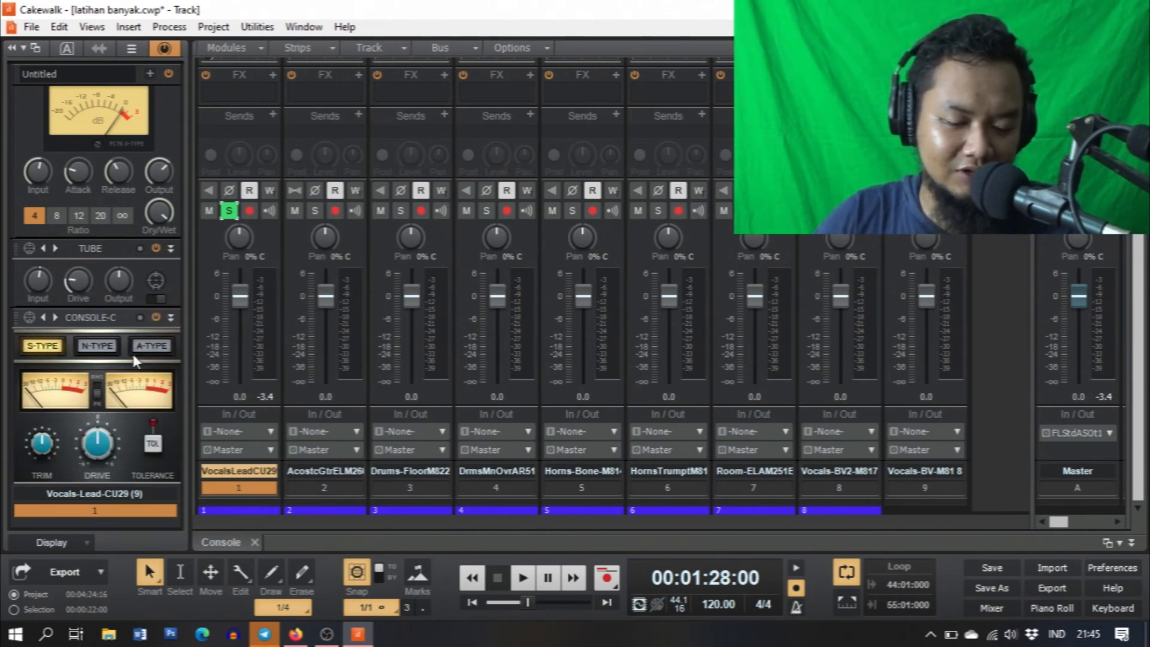
- Raise the console emulator's drive to about 2.5 dB during playback, compare its three models, and stop playback with N-Type selected
key("space")
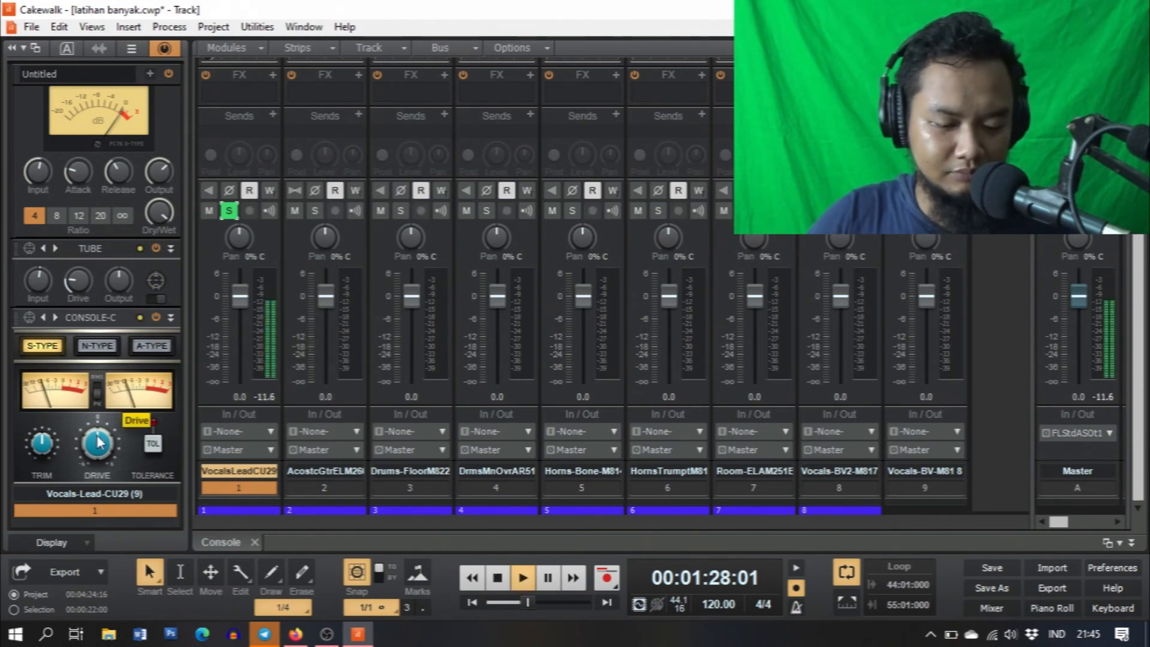
left_click_drag(99, 443, 108, 430)
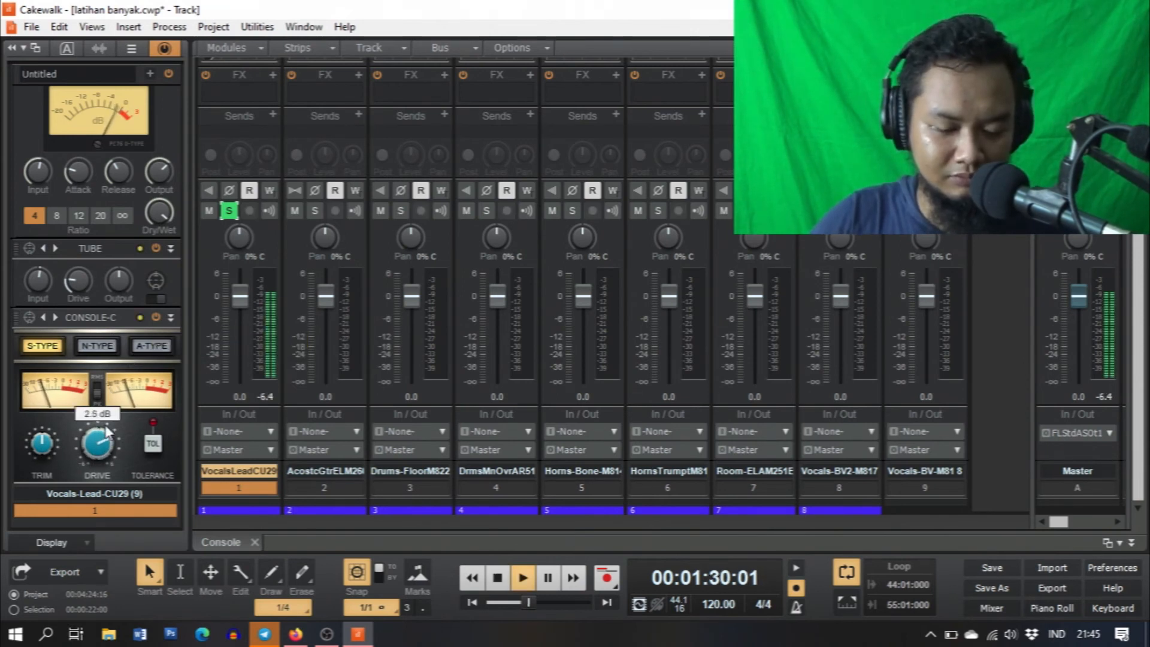
left_click(106, 349)
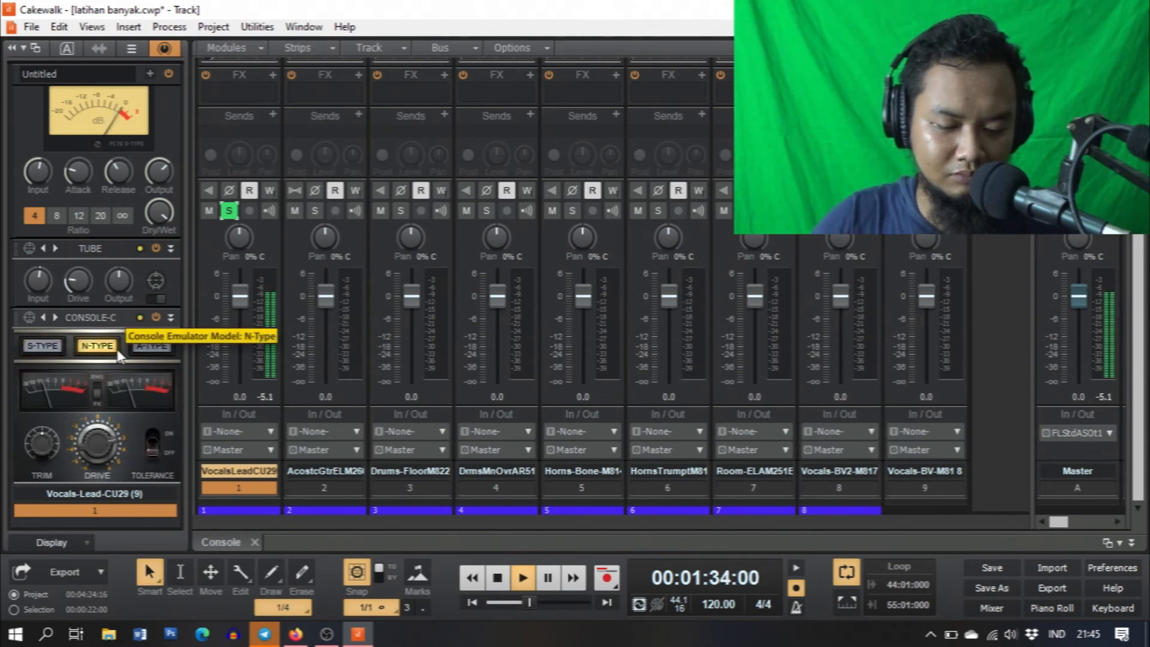
left_click(148, 351)
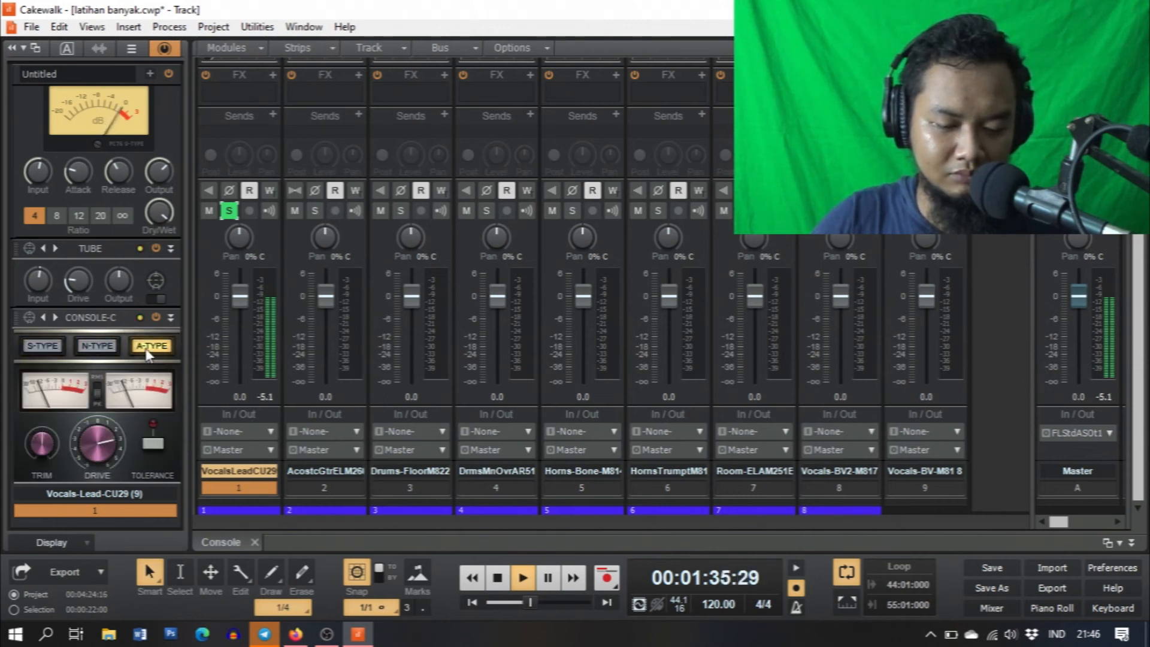
left_click(106, 349)
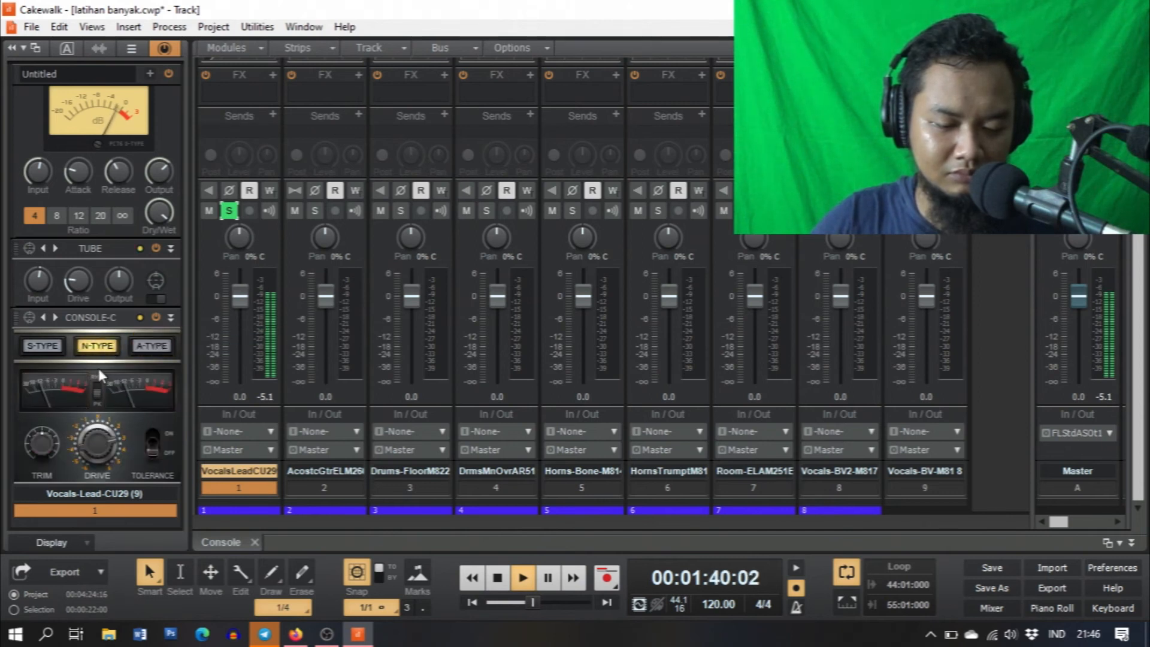
left_click(52, 346)
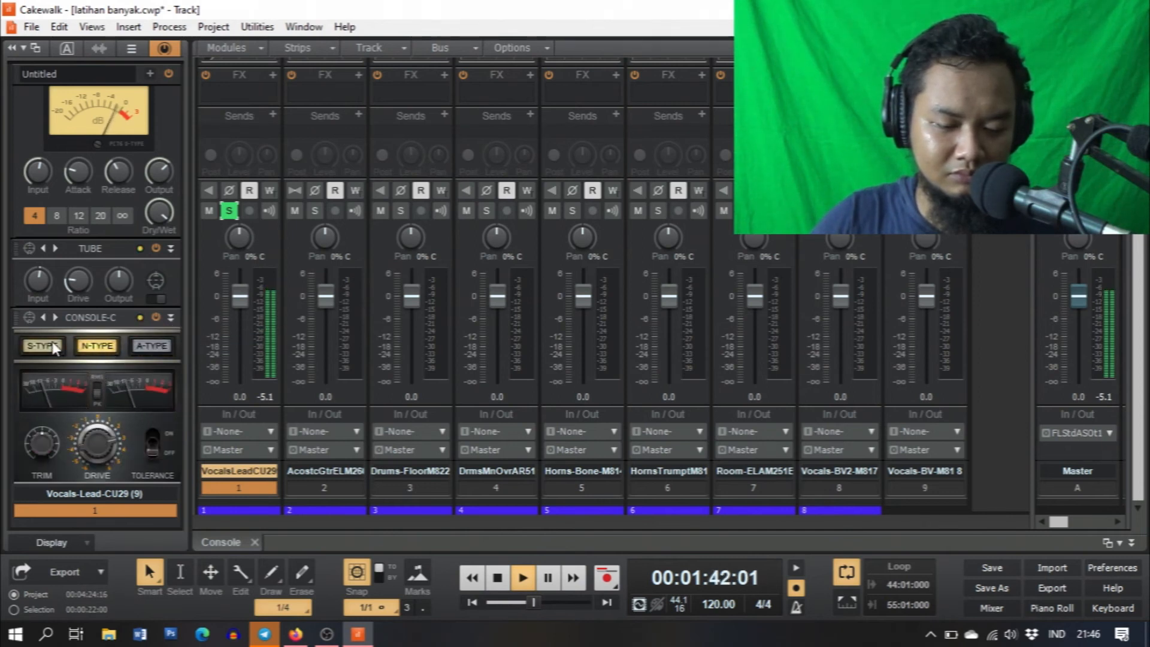
left_click(97, 347)
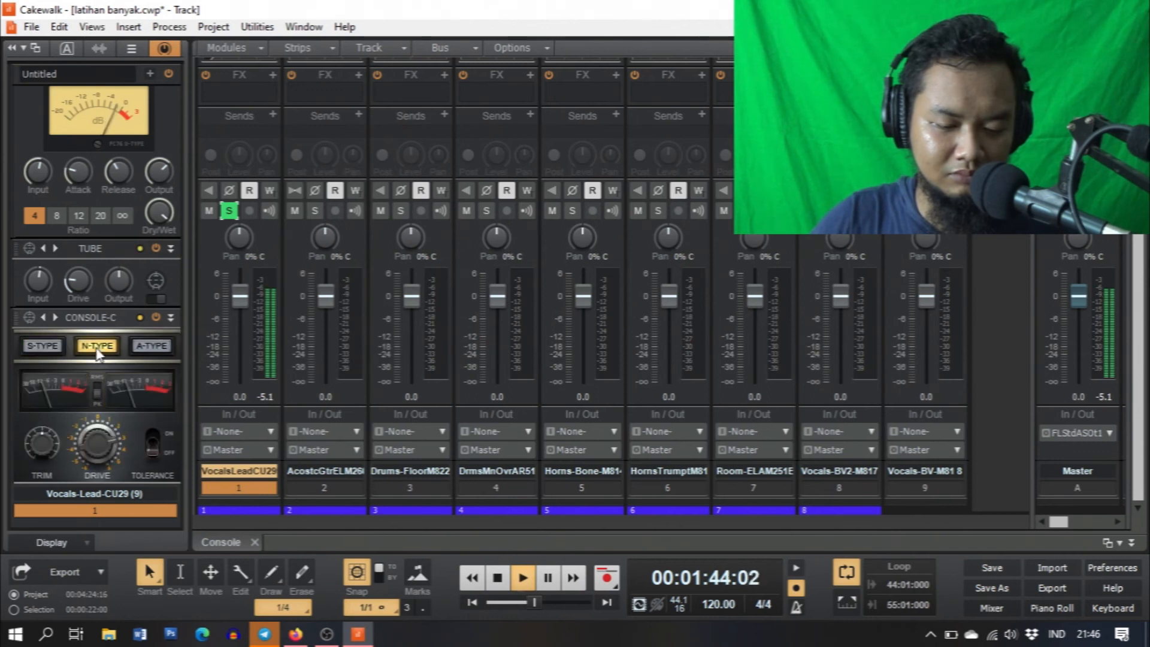
key("space")
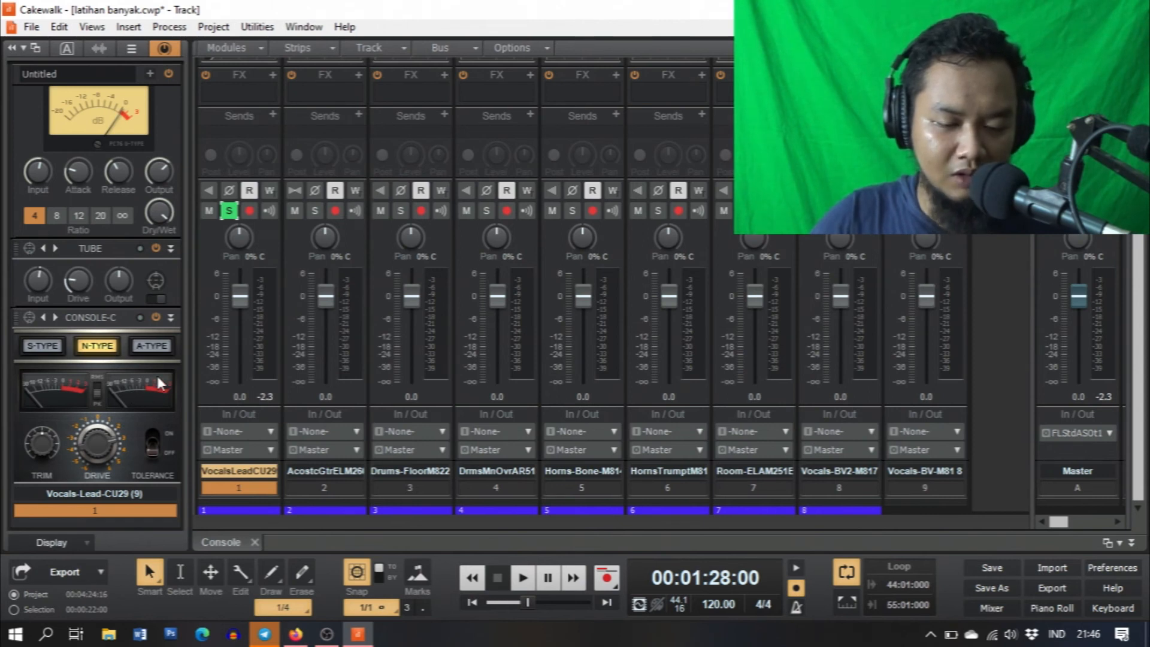
- Add the BREVERB 2 module to the lead vocal's ProChannel and view its reverb types, keeping Hall
scroll(155, 379, "up", 2)
scroll(175, 154, "down", 2)
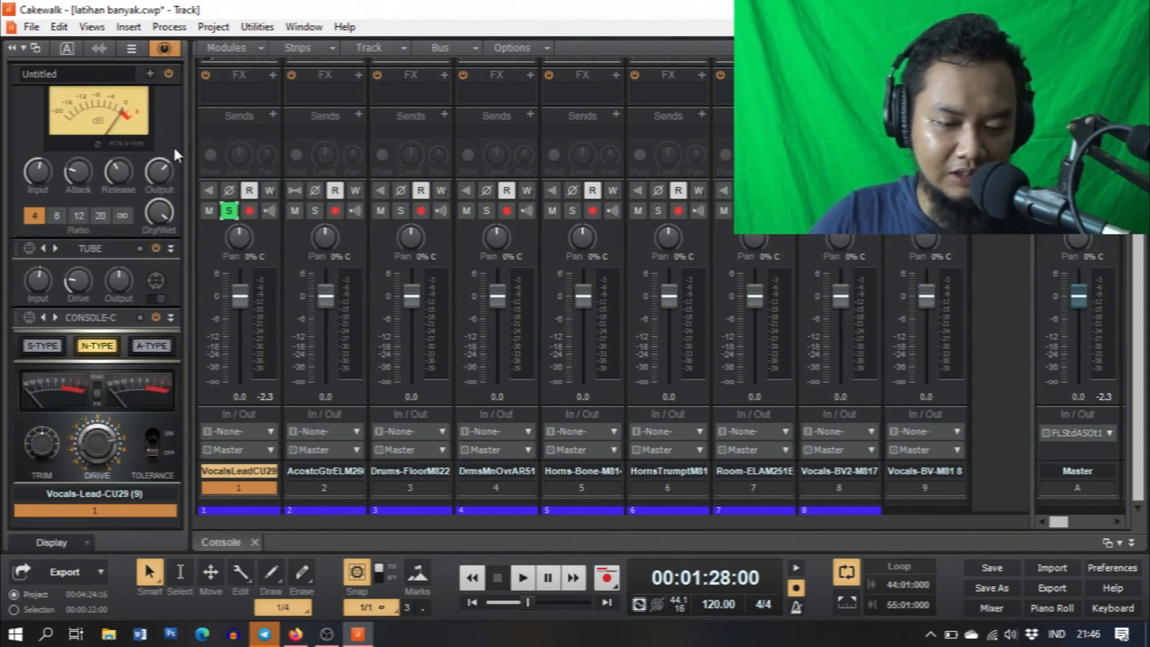
left_click(150, 74)
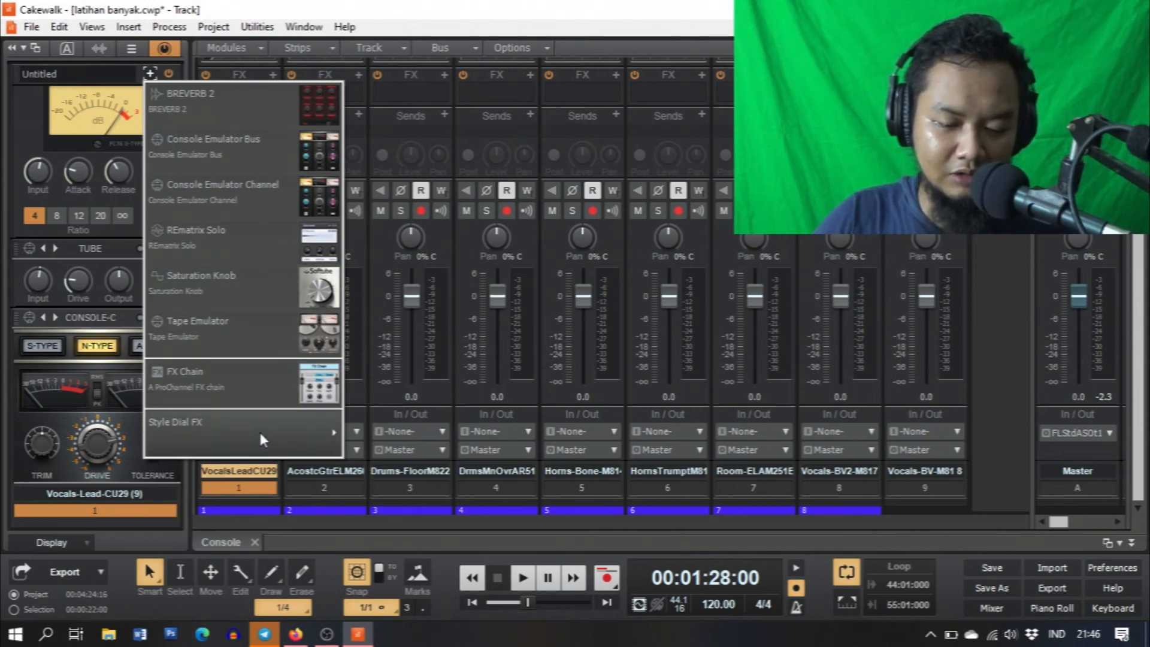
mouse_move(259, 429)
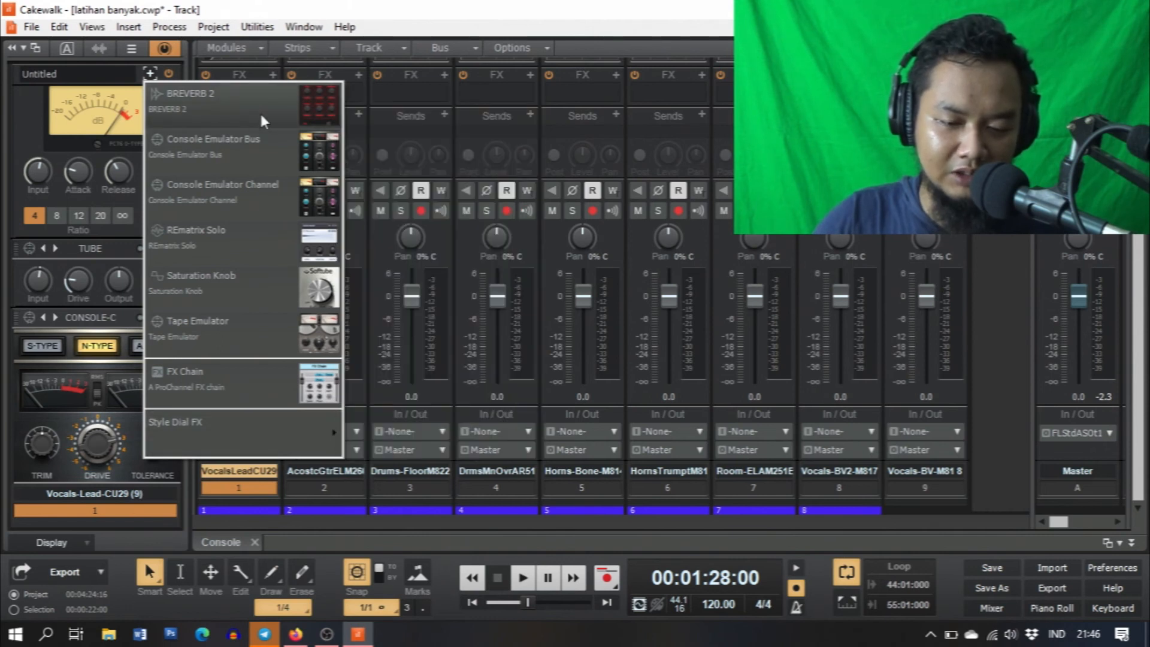
left_click(243, 100)
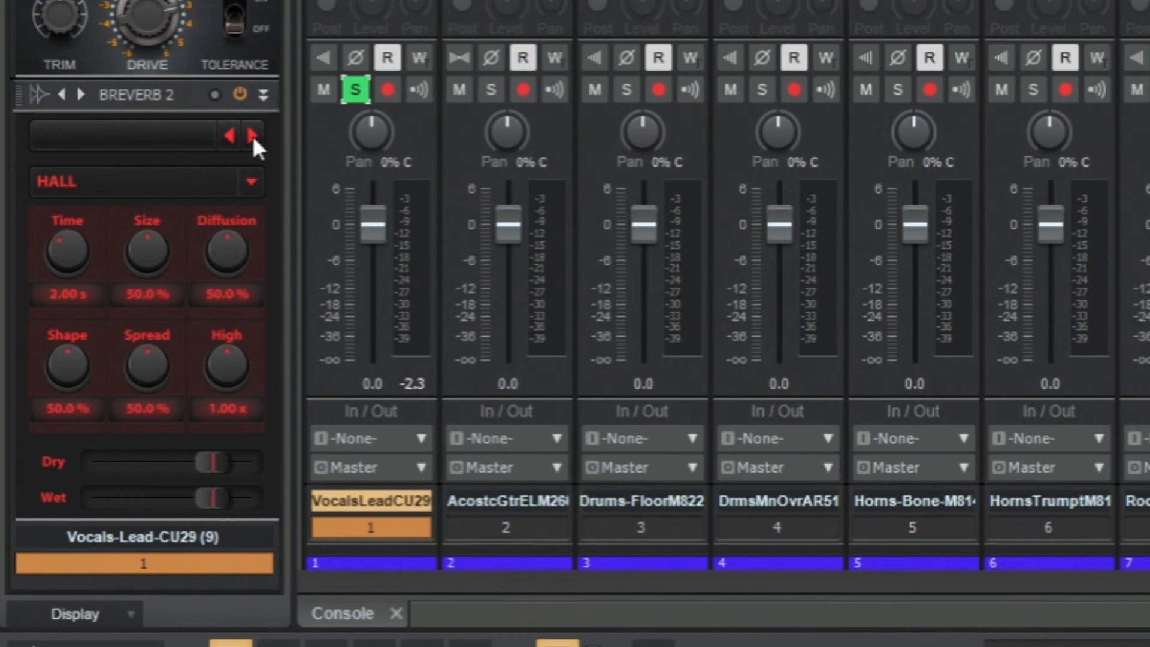
left_click(246, 183)
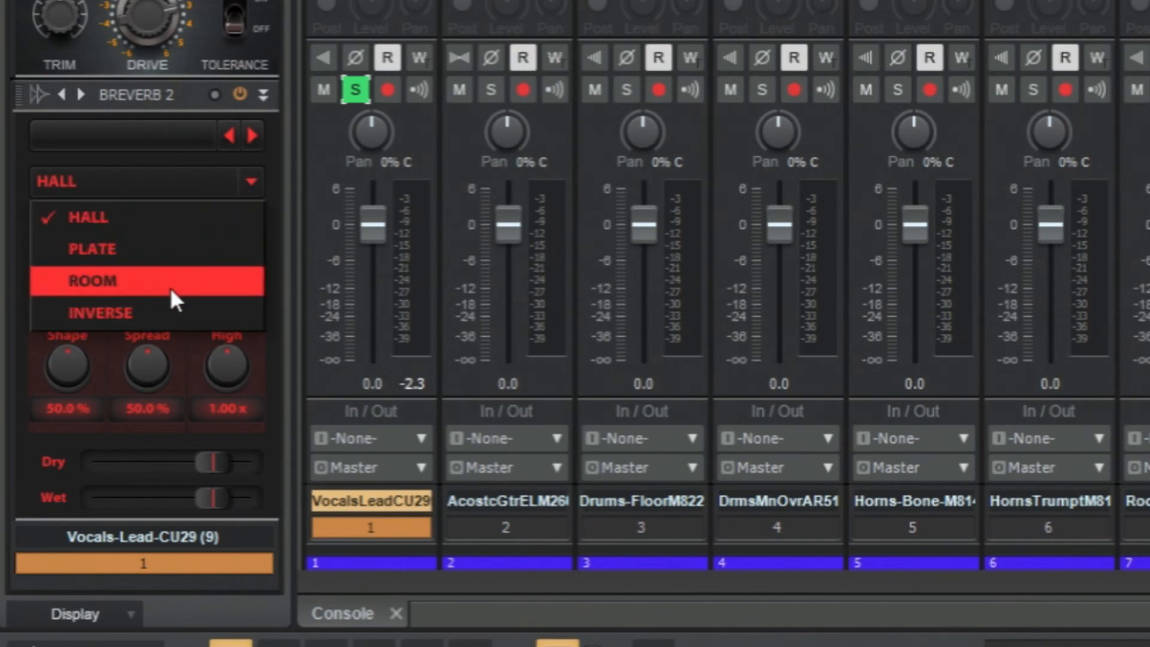
left_click(154, 162)
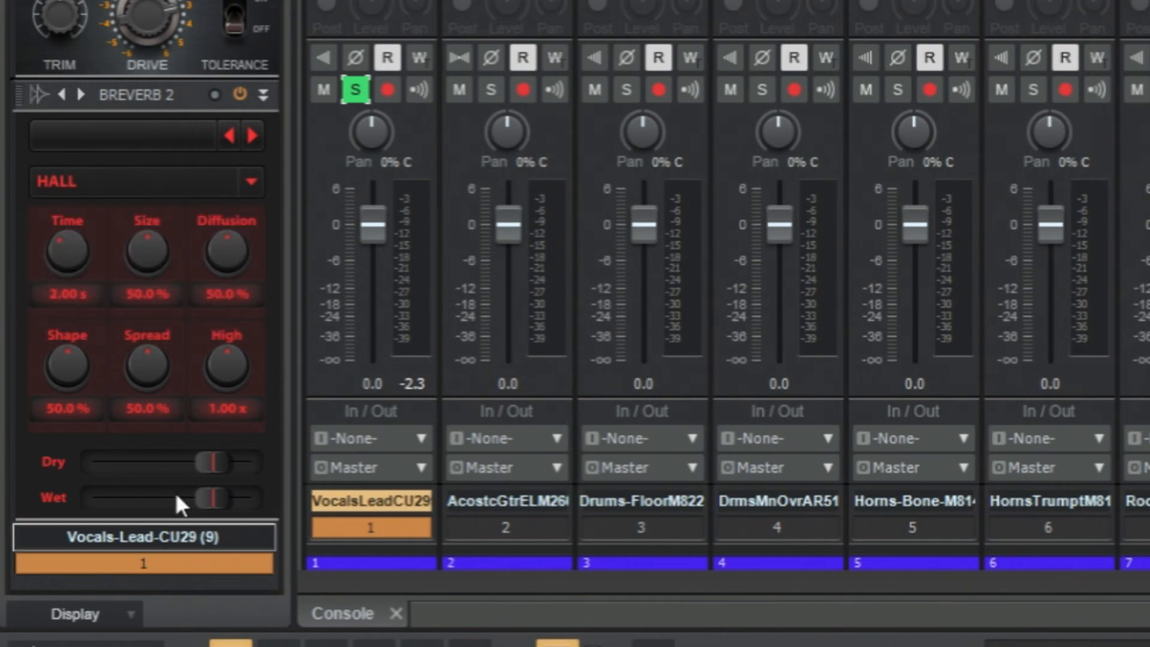
- Adjust the Hall reverb during playback with a lower wet level, 72.8 % size and 93.2 % spread, and stop playback
key("space")
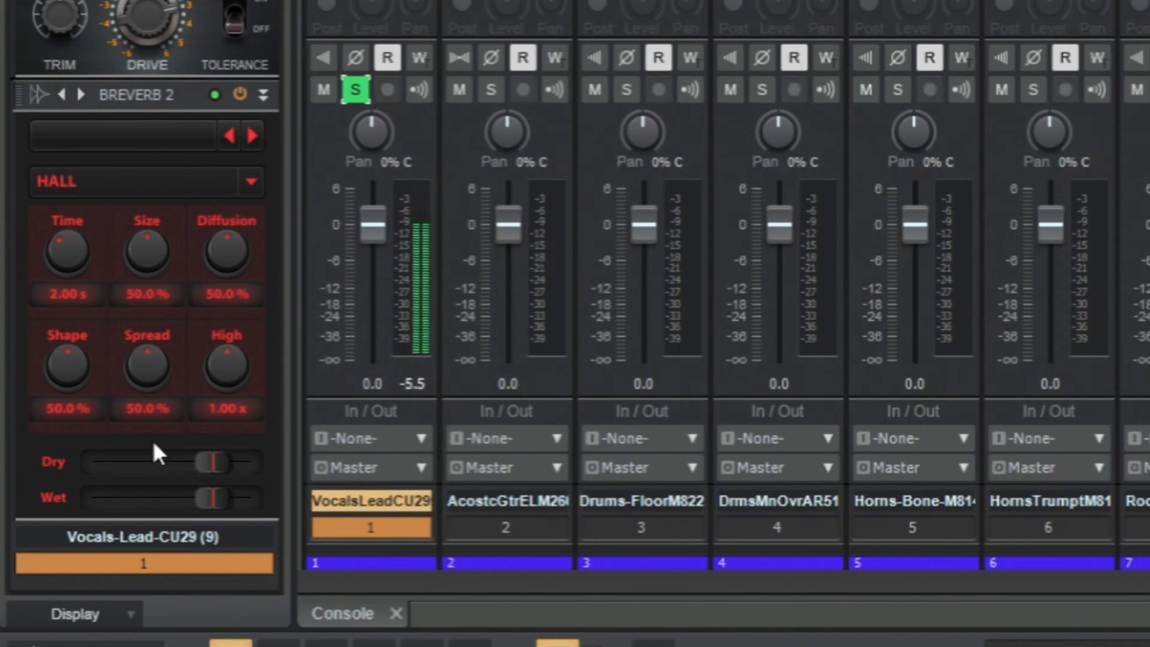
left_click_drag(206, 500, 142, 498)
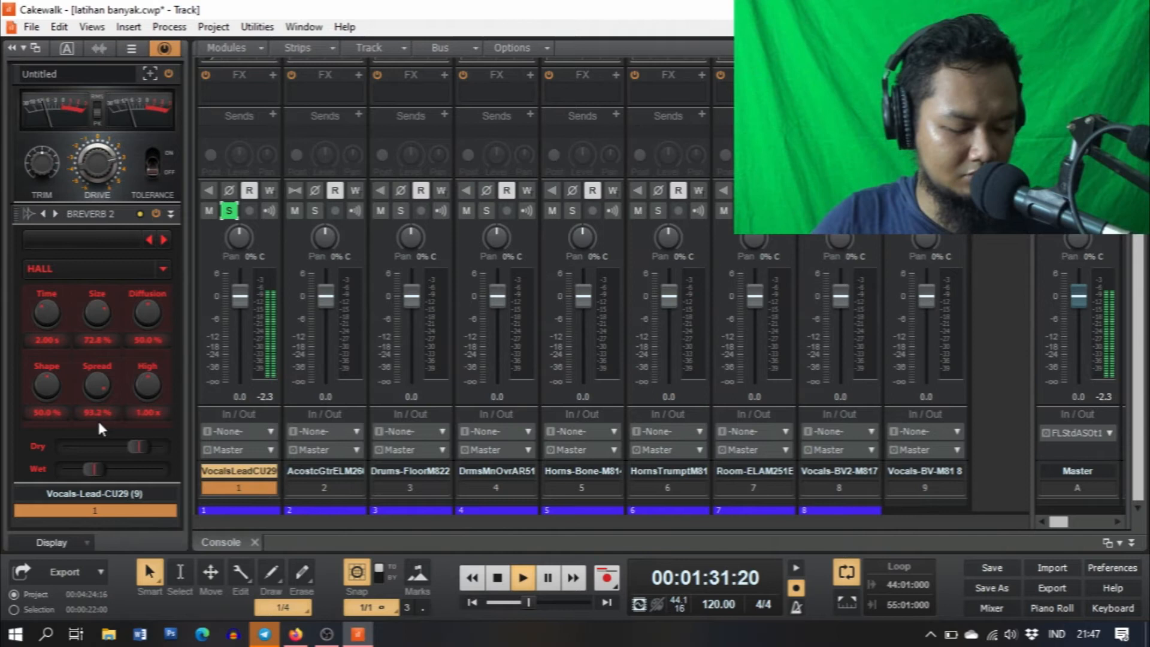
key("space")
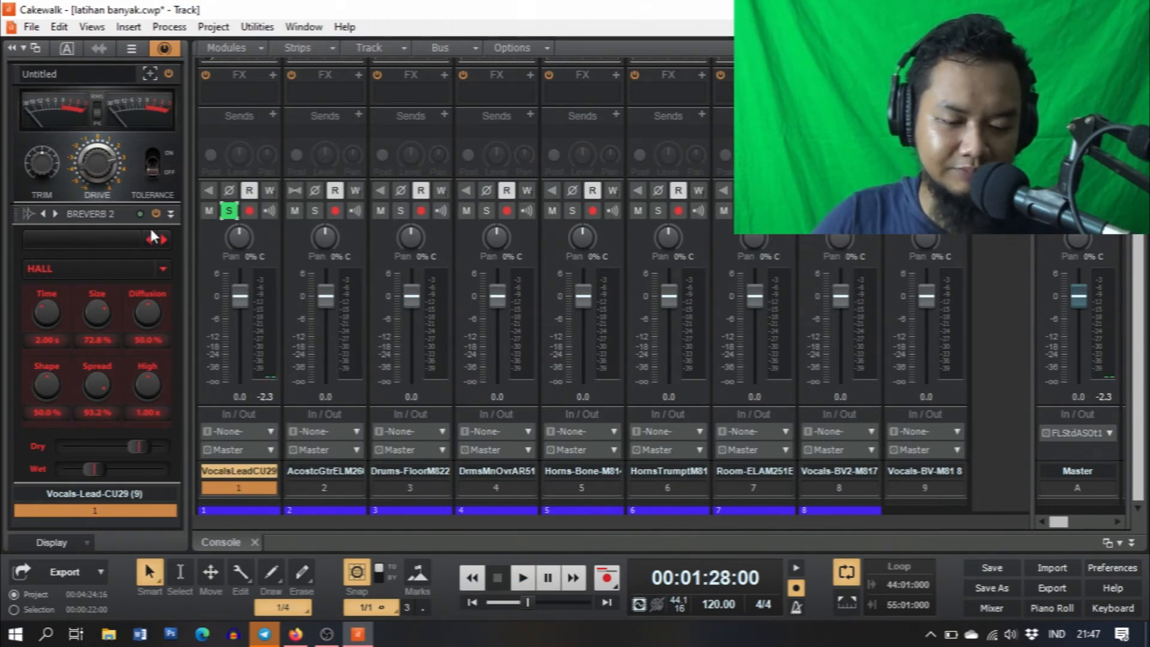
- Unsolo the lead vocal and, while the full mix plays, switch the reverb type to Room and raise its wet level
left_click(228, 211)
key("space")
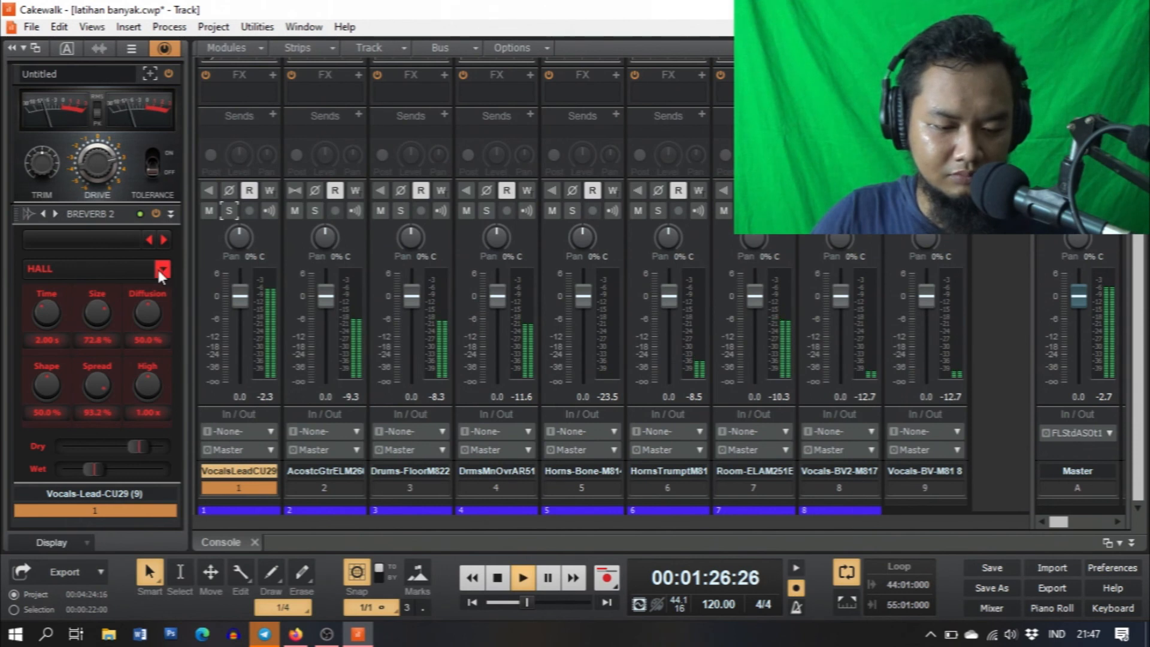
left_click(162, 269)
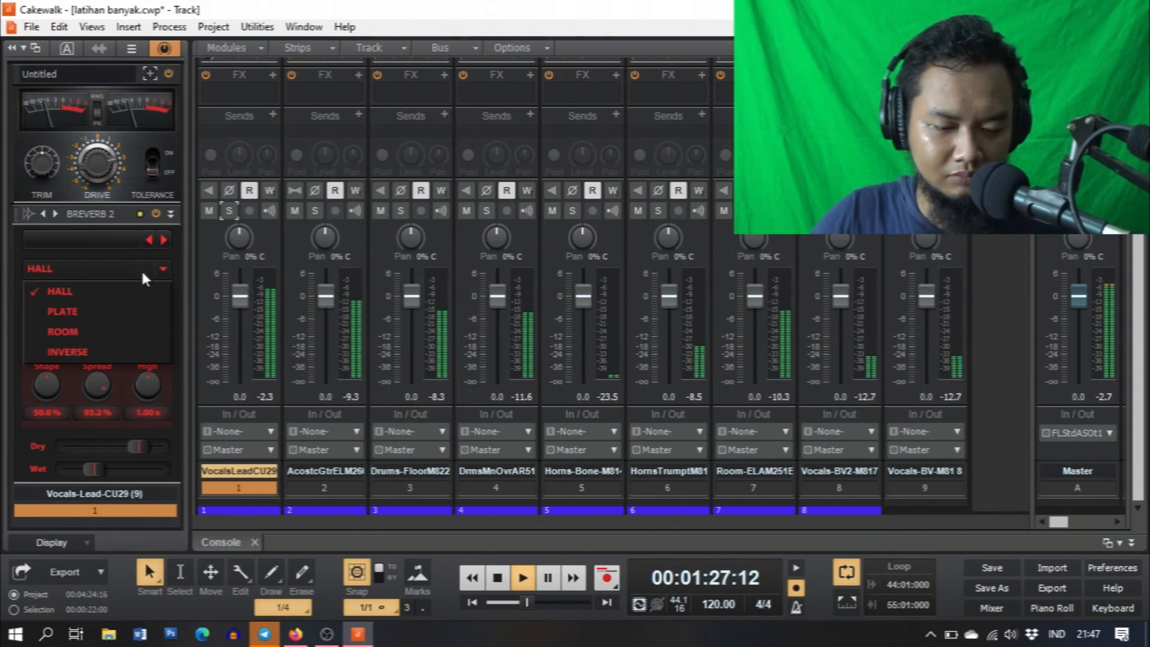
left_click(108, 332)
left_click_drag(94, 468, 113, 469)
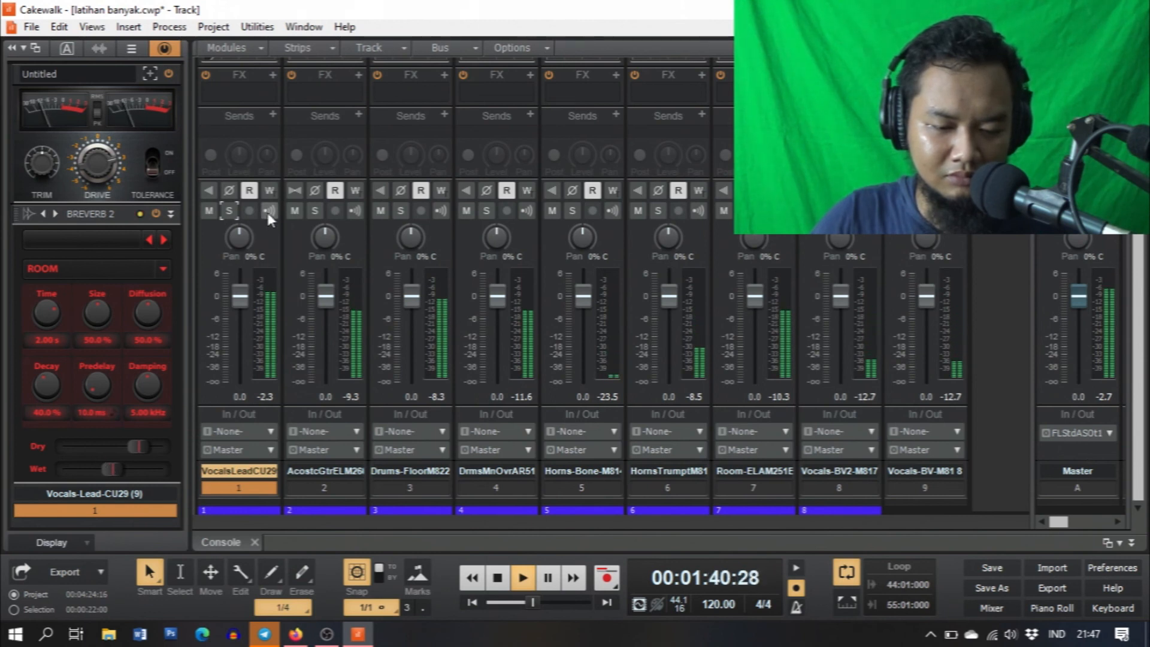
- Solo the lead vocal again and compare its playback with the whole ProChannel bypassed and enabled
left_click(225, 207)
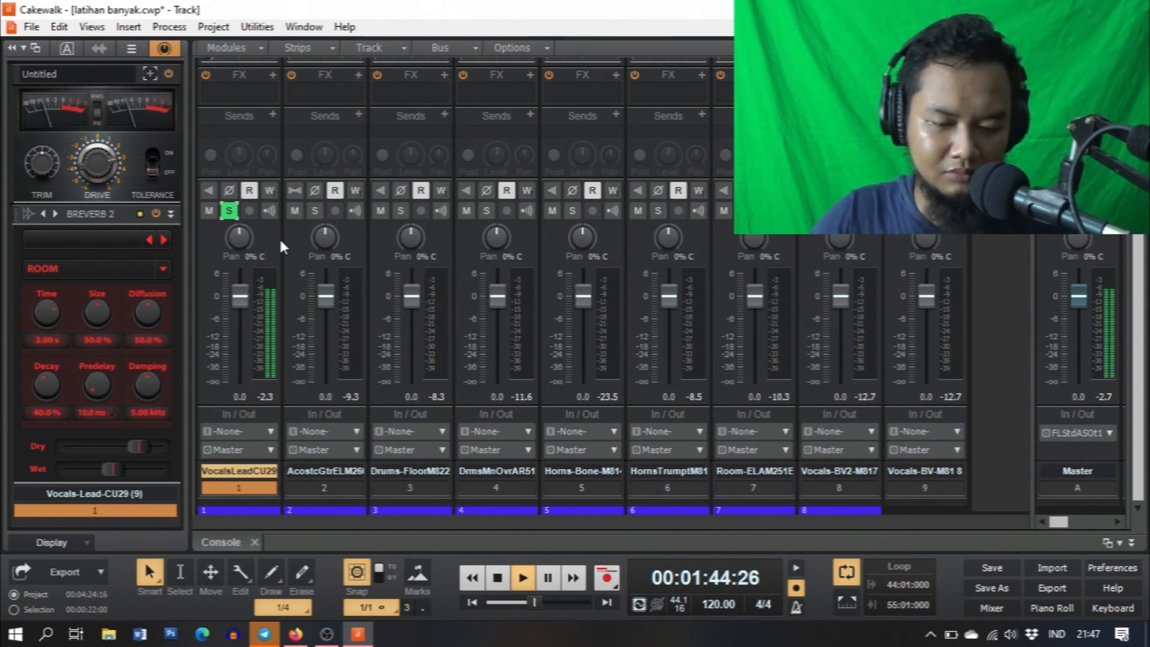
key("space")
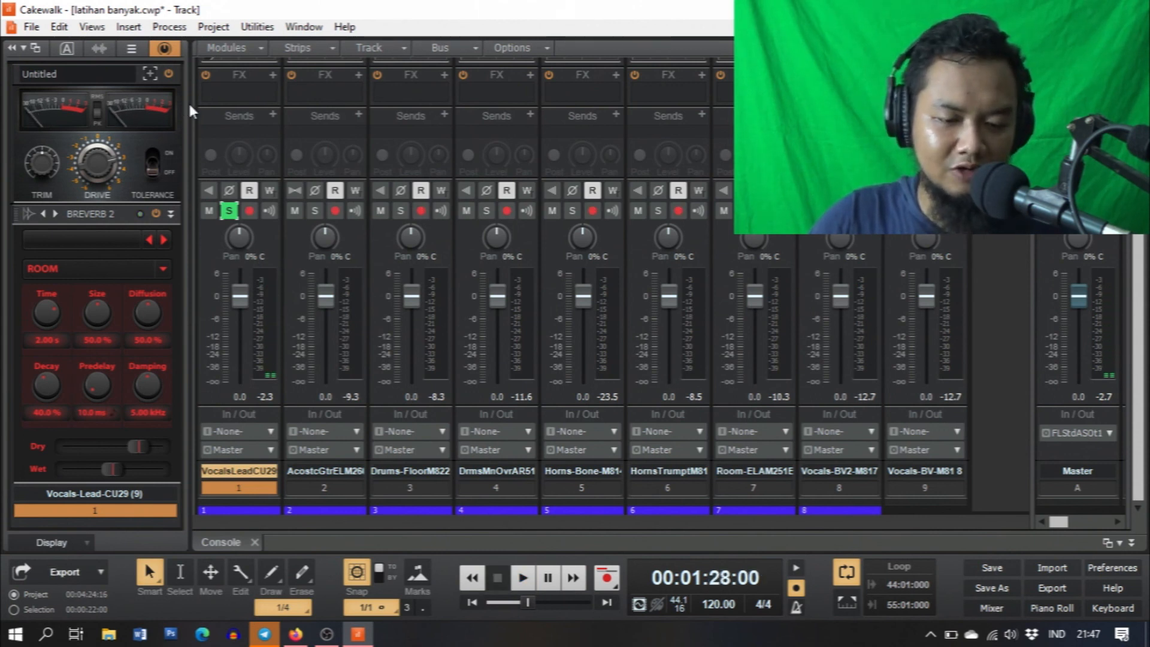
scroll(178, 120, "up", 10)
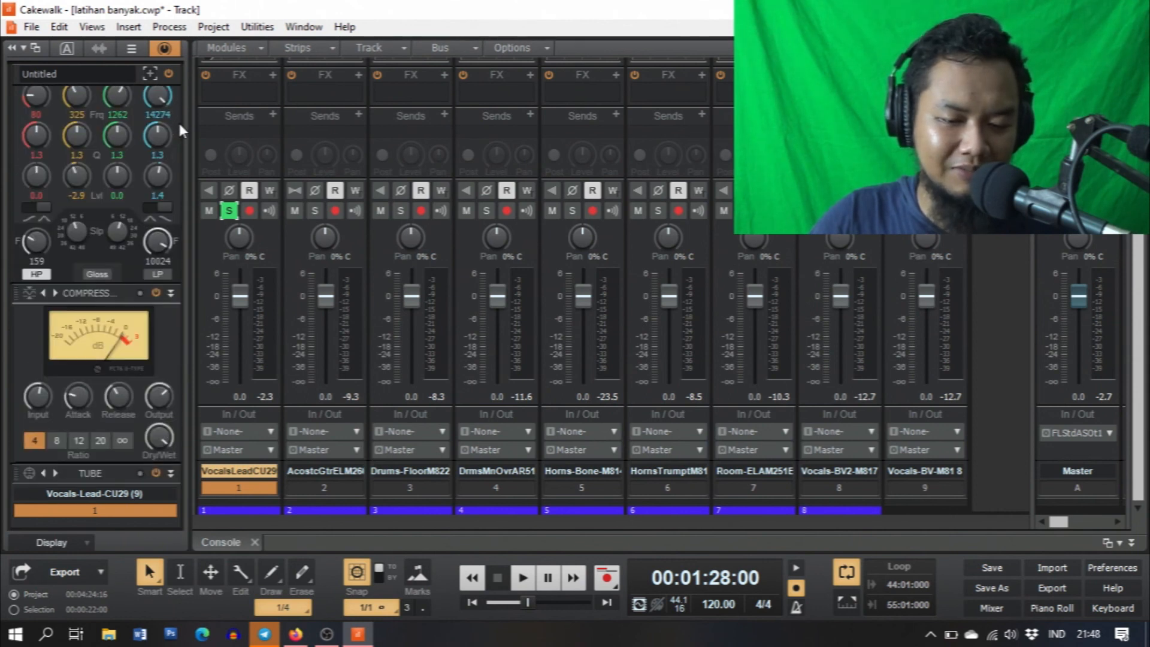
scroll(177, 120, "up", 3)
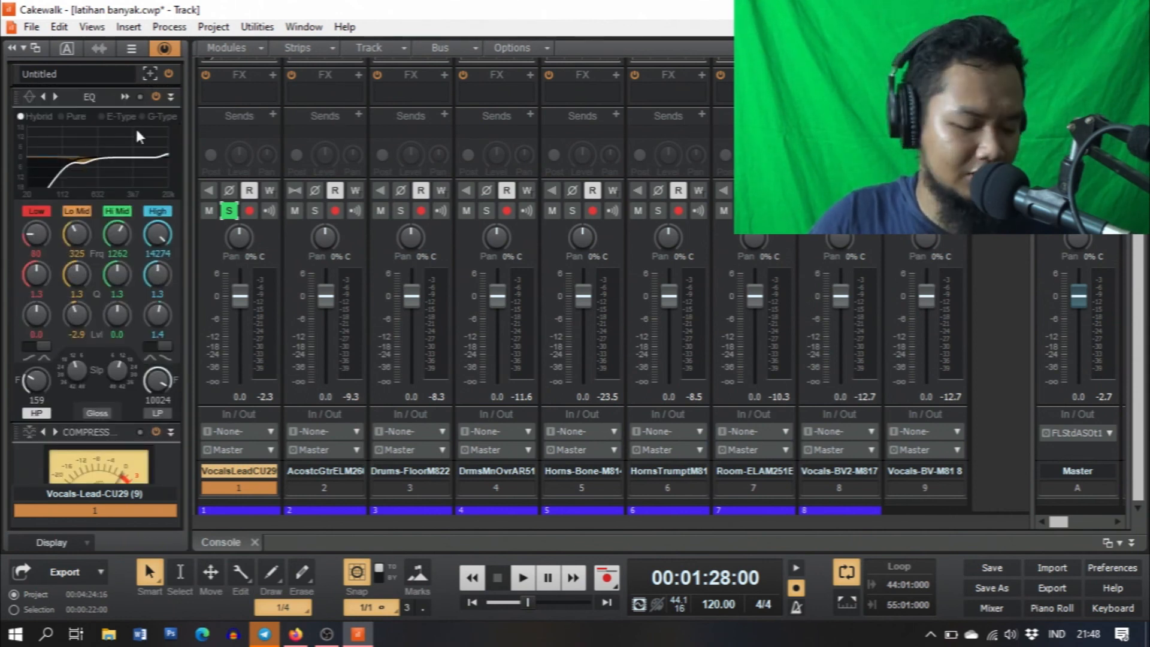
left_click(155, 96)
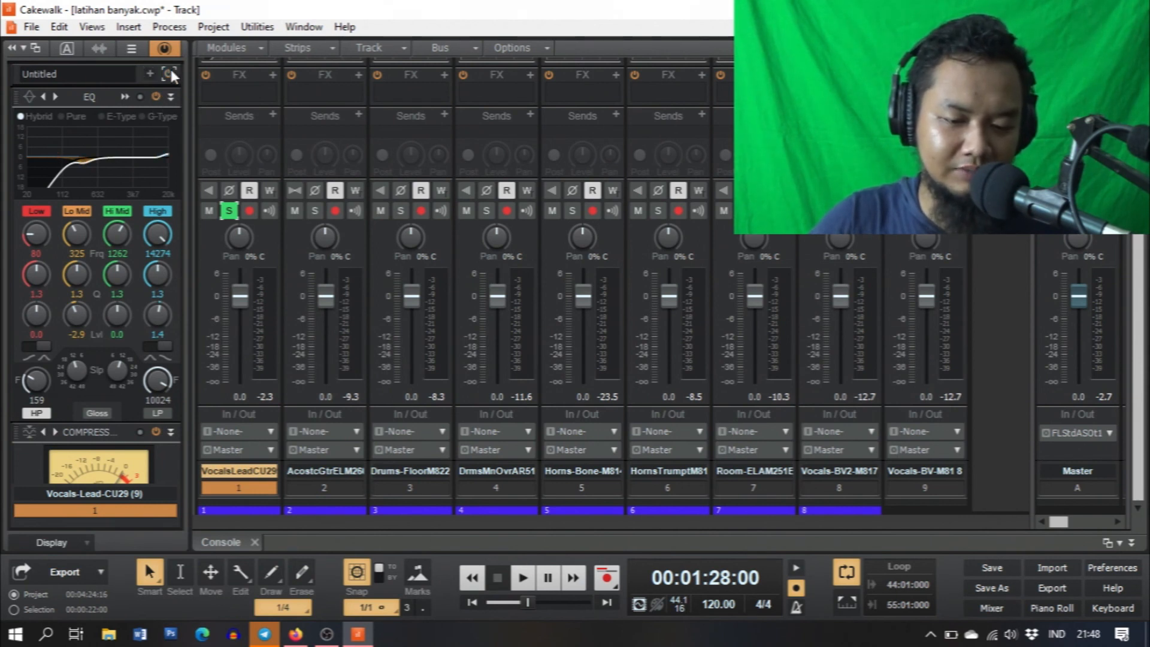
key("space")
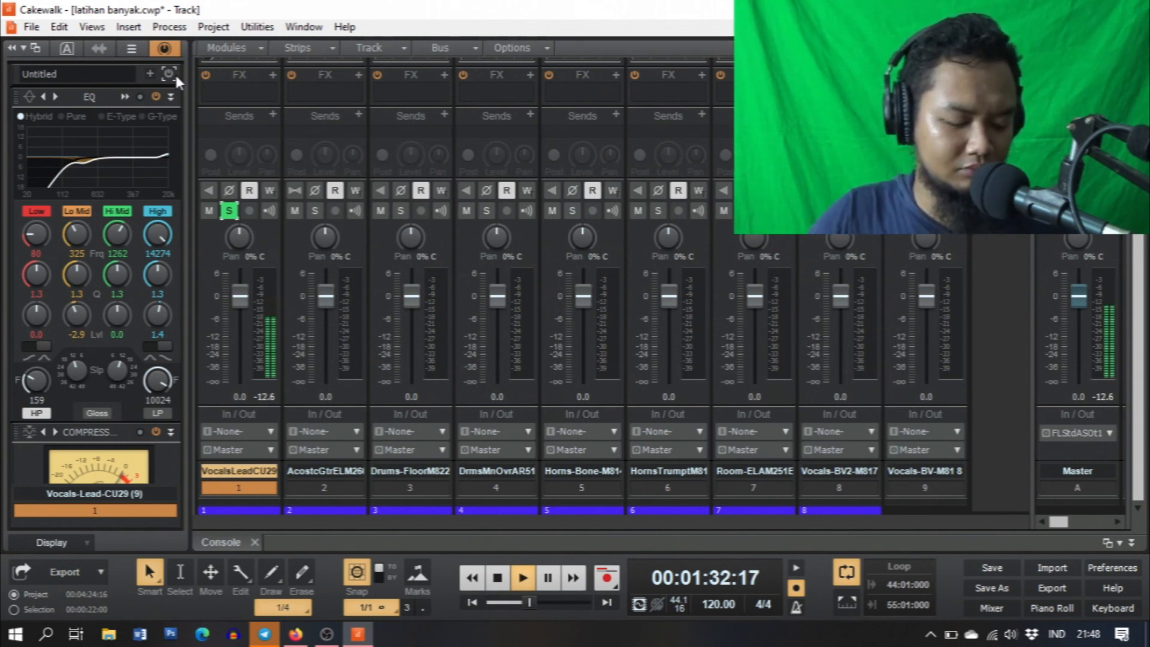
key("space")
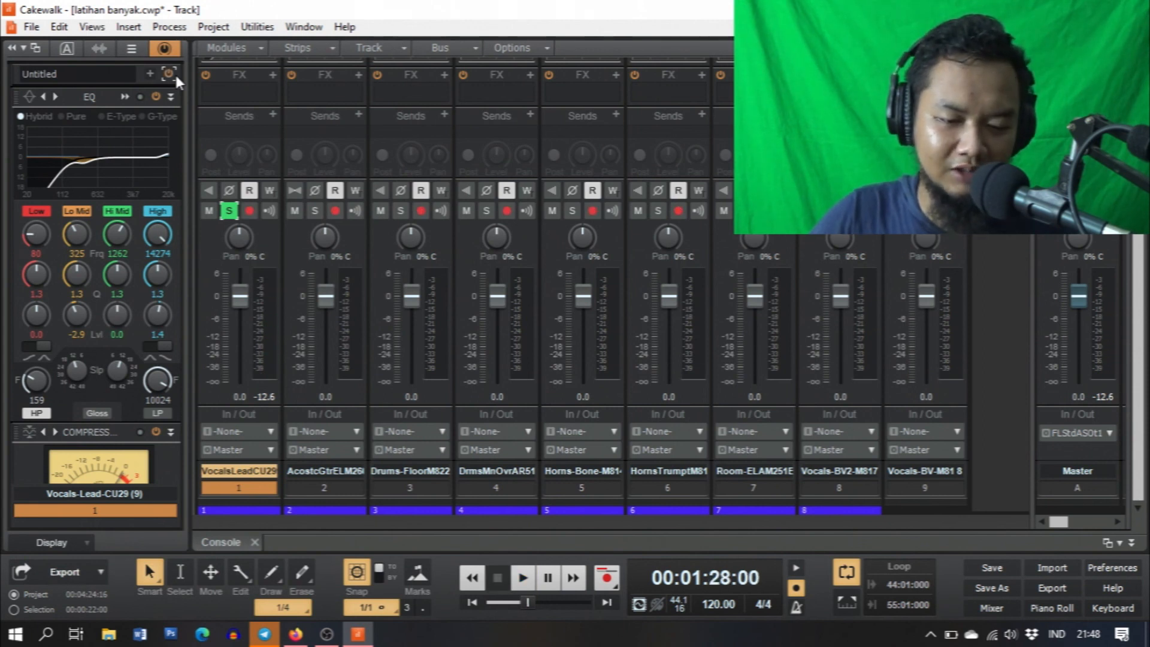
key("space")
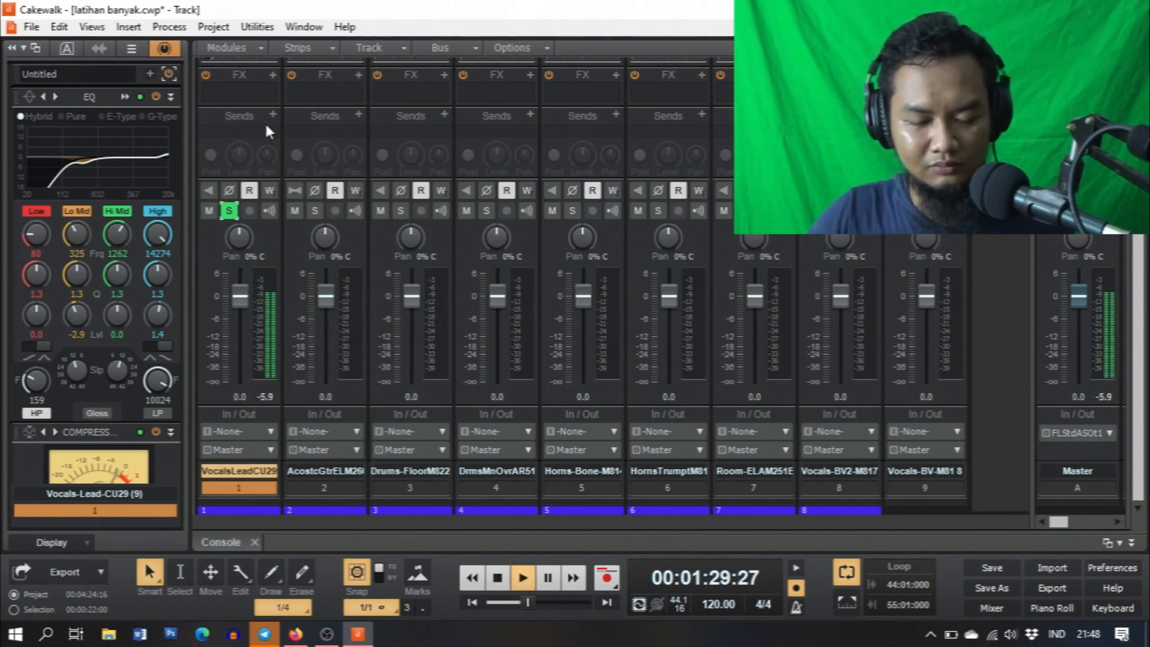
left_click(170, 73)
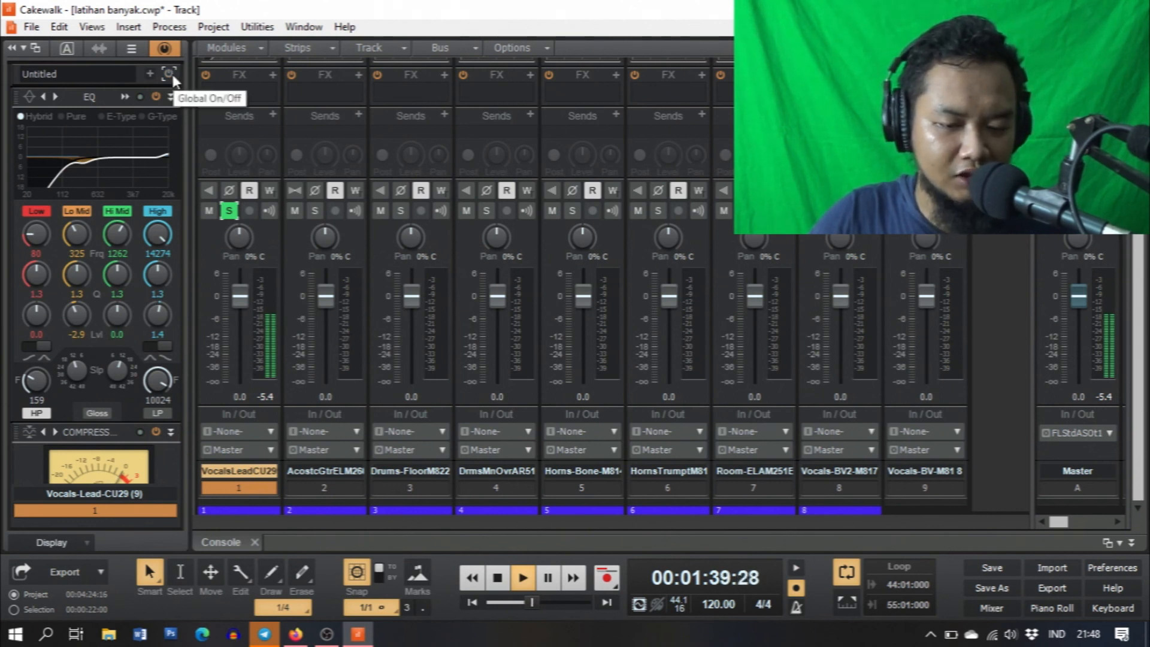
- Re-enable the lead vocal's whole ProChannel during playback and stop the transport
left_click(170, 73)
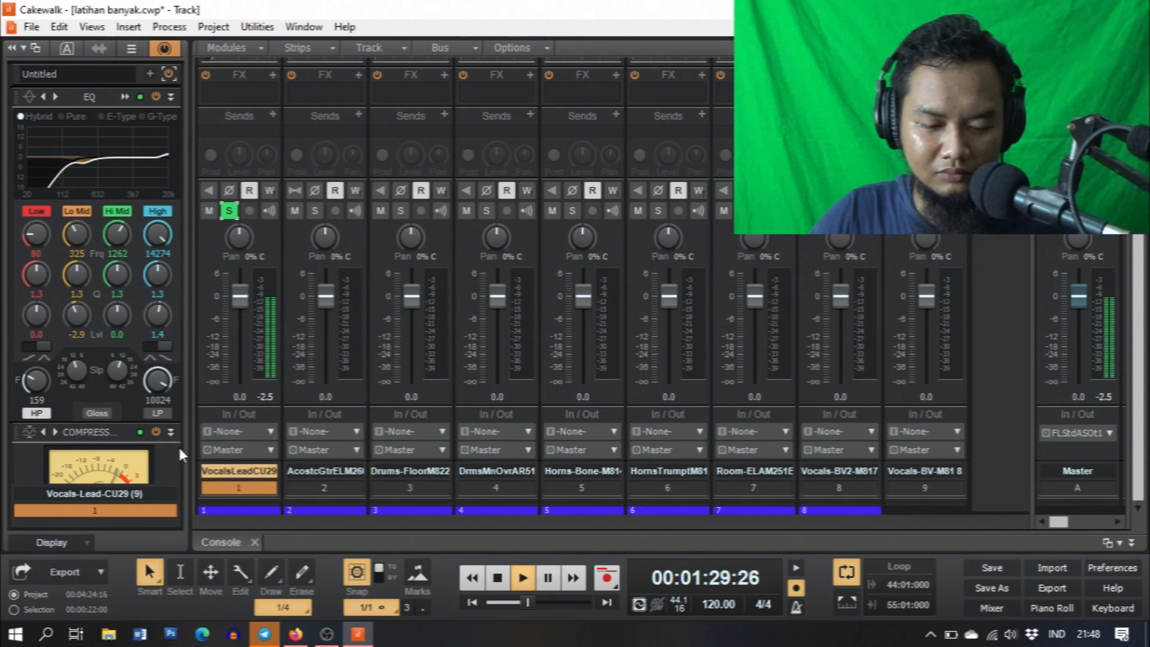
key("space")
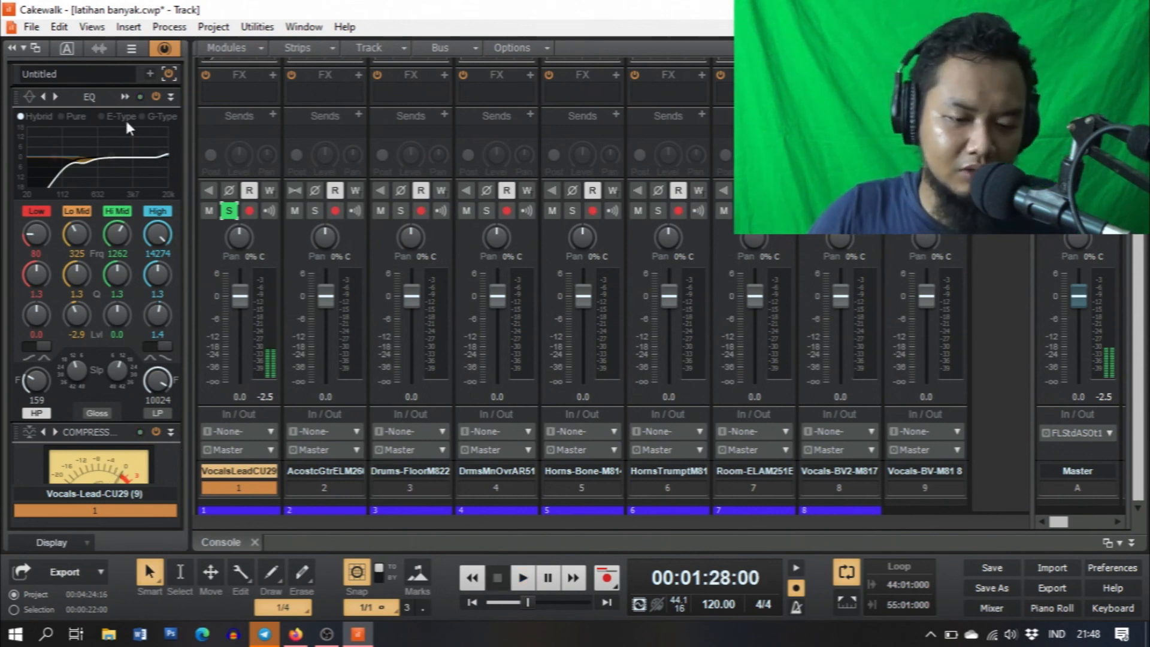
- Add the Smoother module from the Style Dial FX to the lead vocal's ProChannel
scroll(183, 235, "down", 2)
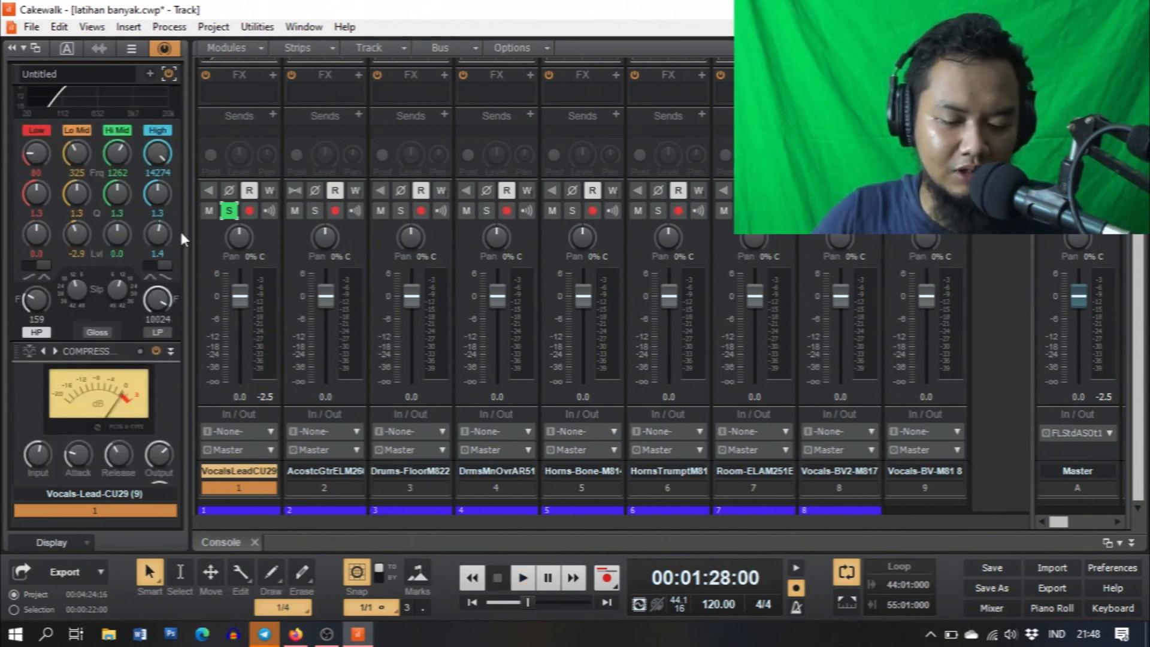
left_click(150, 73)
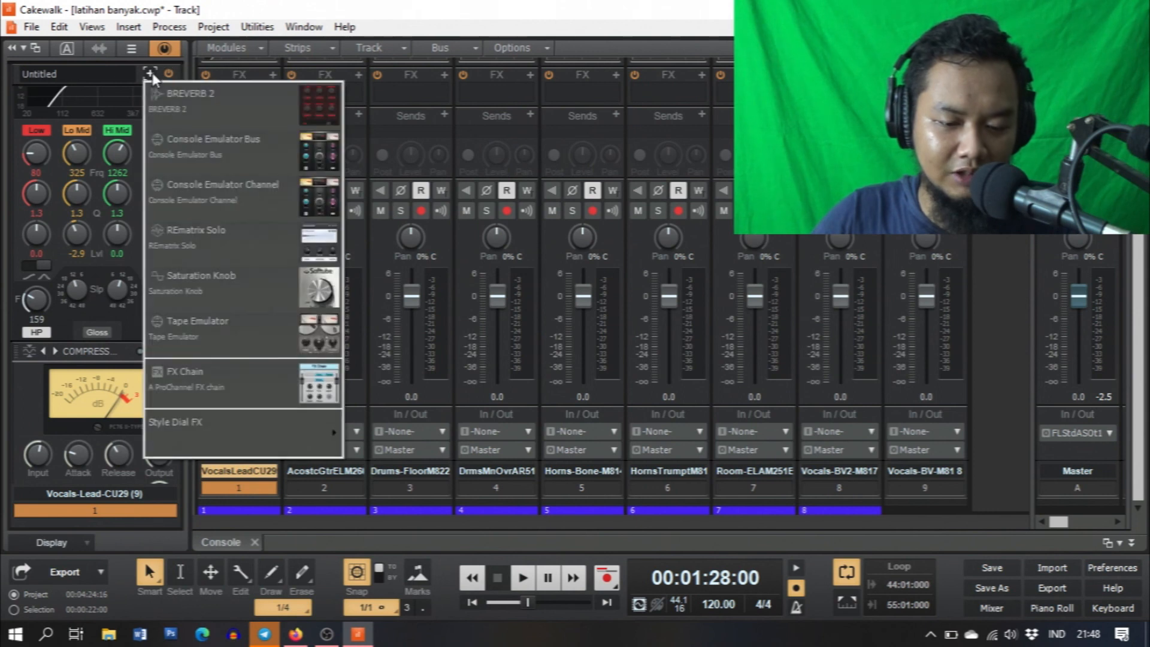
mouse_move(287, 436)
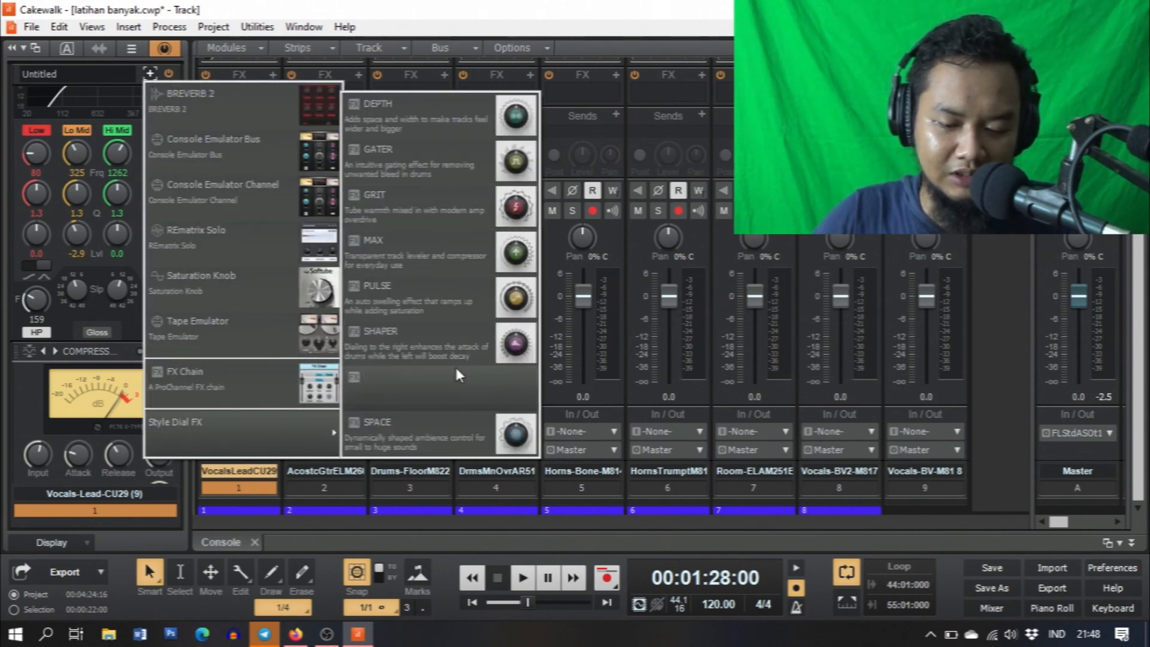
left_click(403, 392)
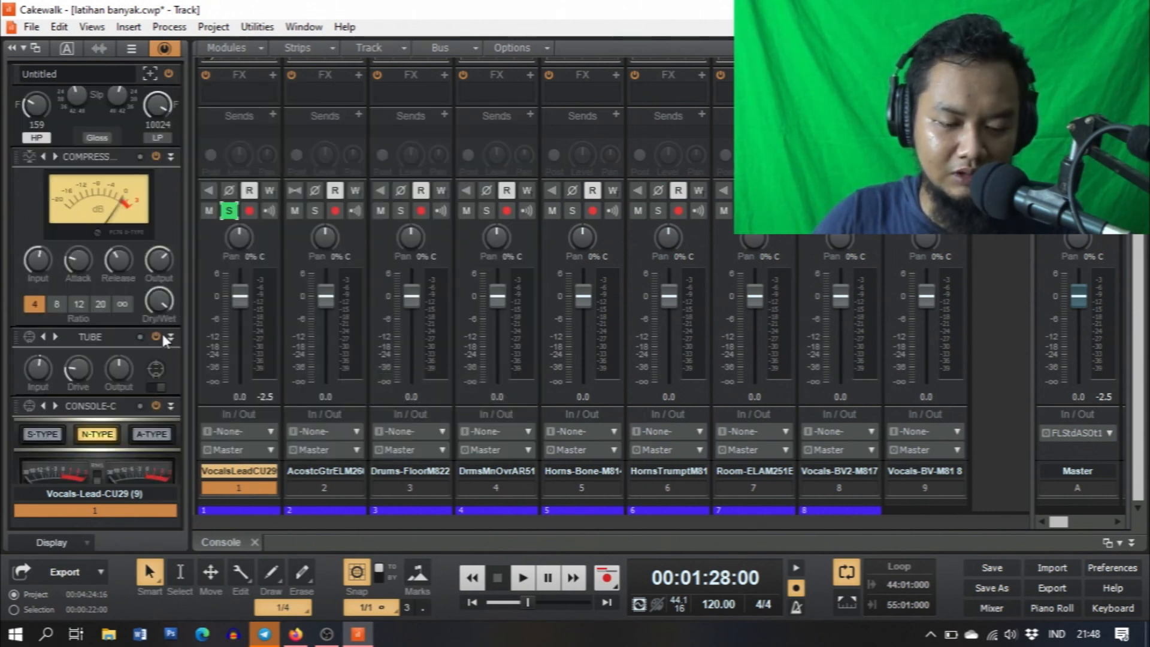
- Move the Smoother module up the ProChannel chain so it sits directly below the compressor and above the Tube module
scroll(178, 396, "down", 8)
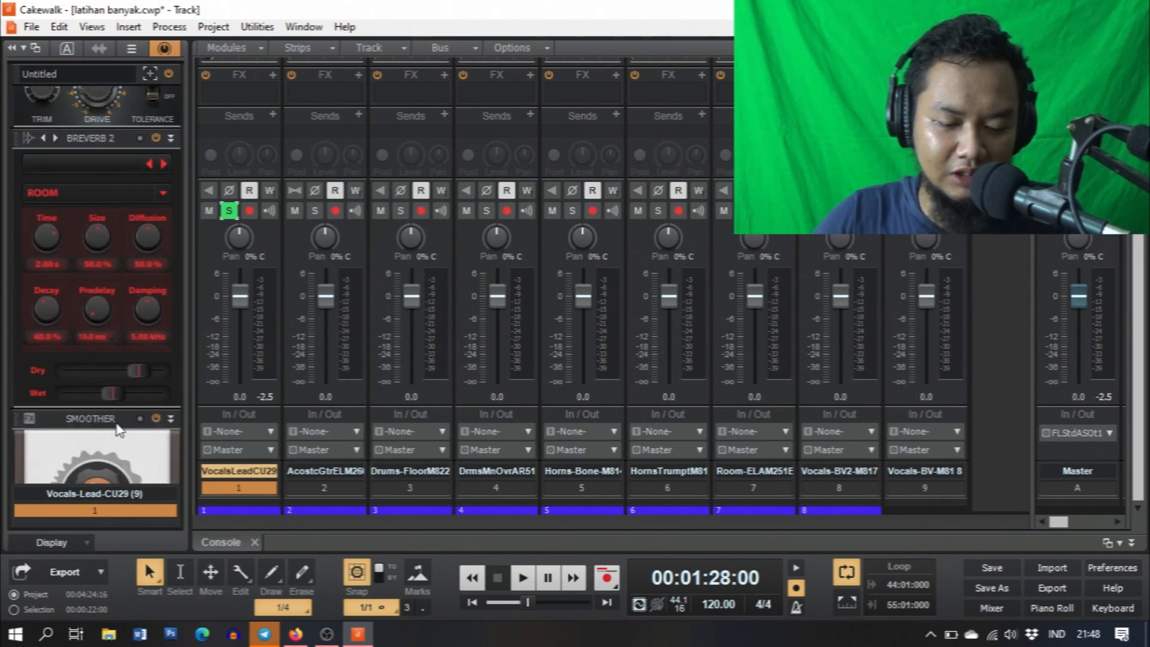
left_click_drag(118, 422, 144, 222)
scroll(134, 179, "up", 4)
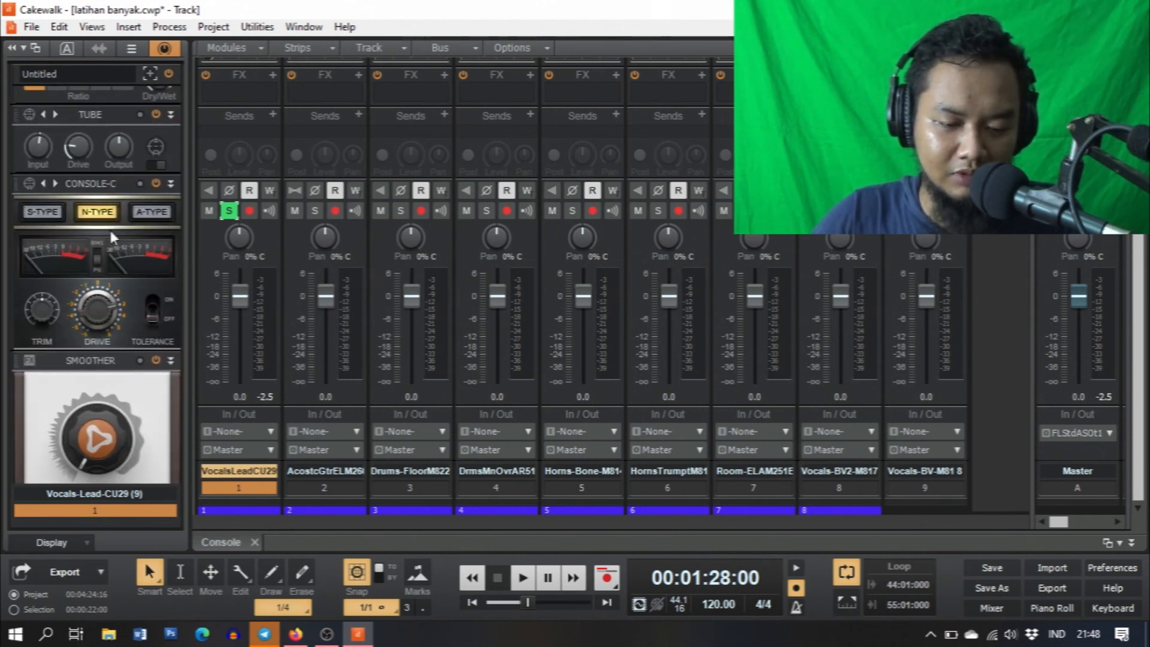
left_click_drag(90, 364, 107, 265)
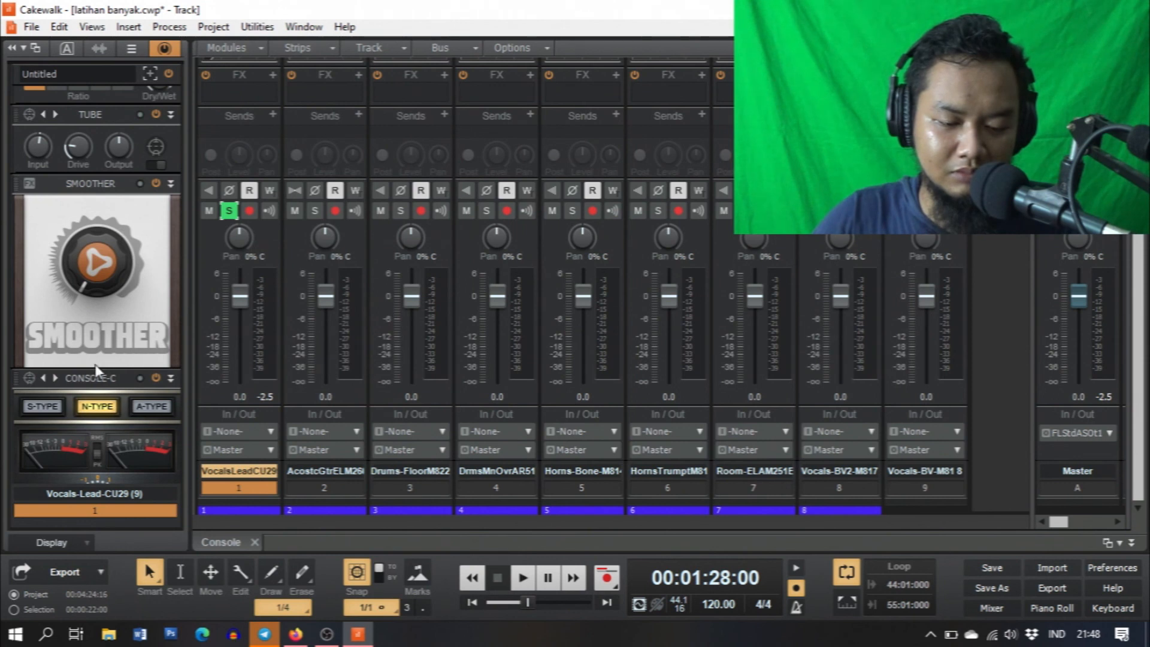
scroll(74, 227, "up", 2)
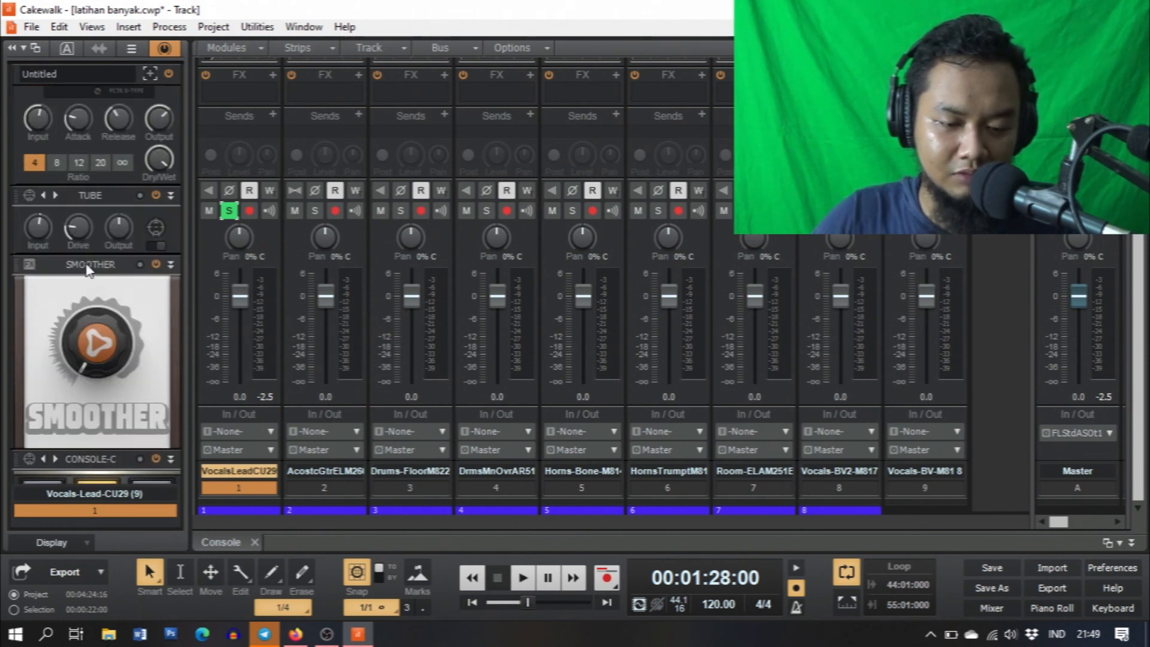
left_click_drag(87, 265, 93, 210)
scroll(109, 221, "up", 3)
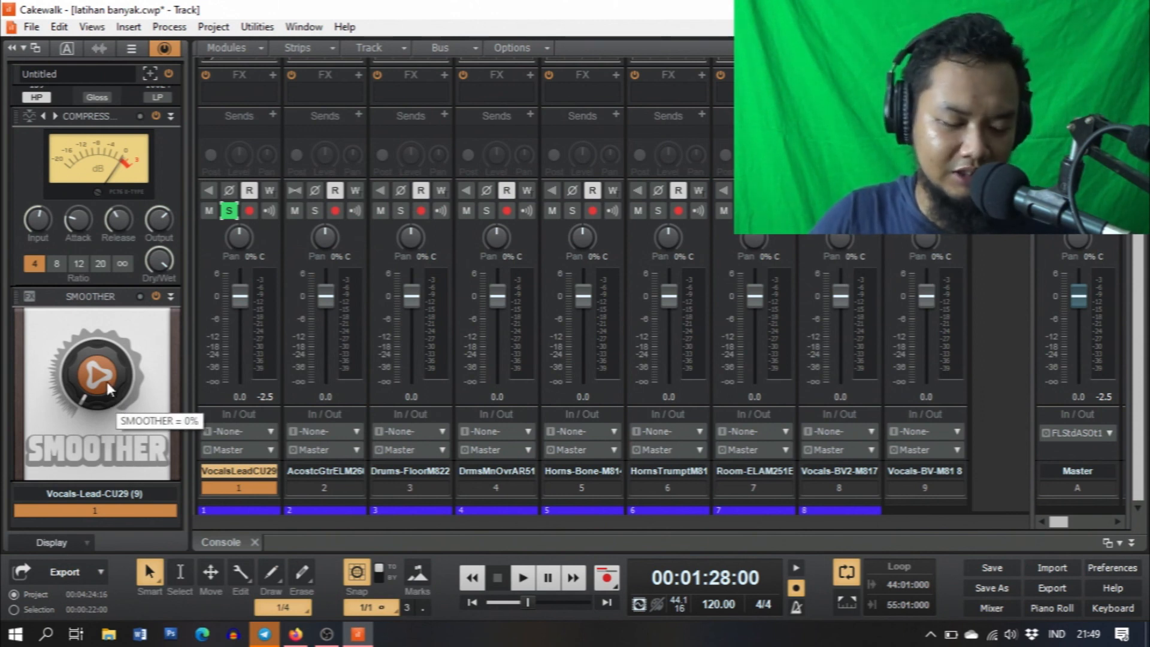
- Raise the Smoother dial to about its midpoint while the soloed lead vocal plays, unsolo it to hear the full mix, and stop playback
key("space")
left_click_drag(101, 383, 100, 360)
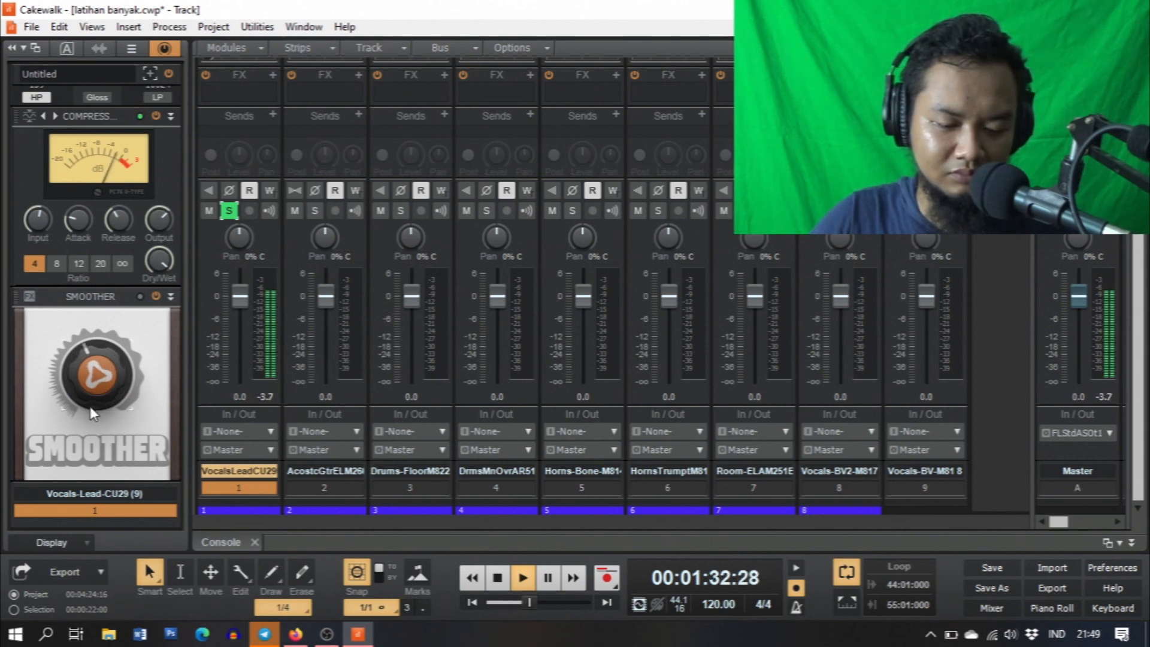
left_click_drag(97, 389, 97, 387)
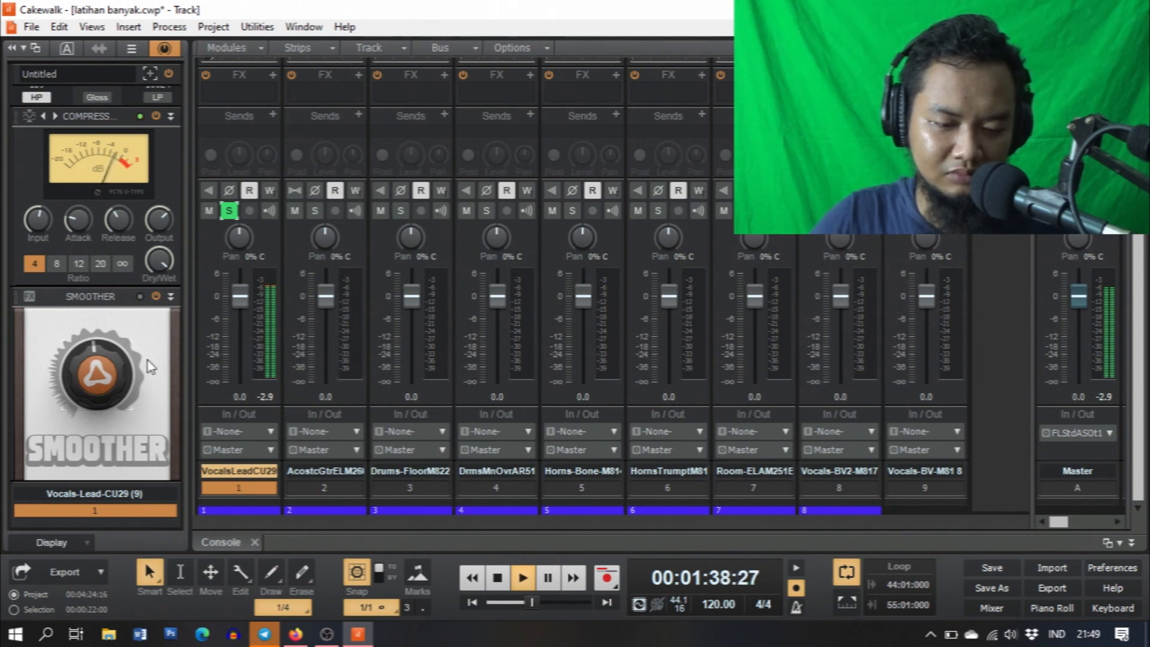
left_click(228, 210)
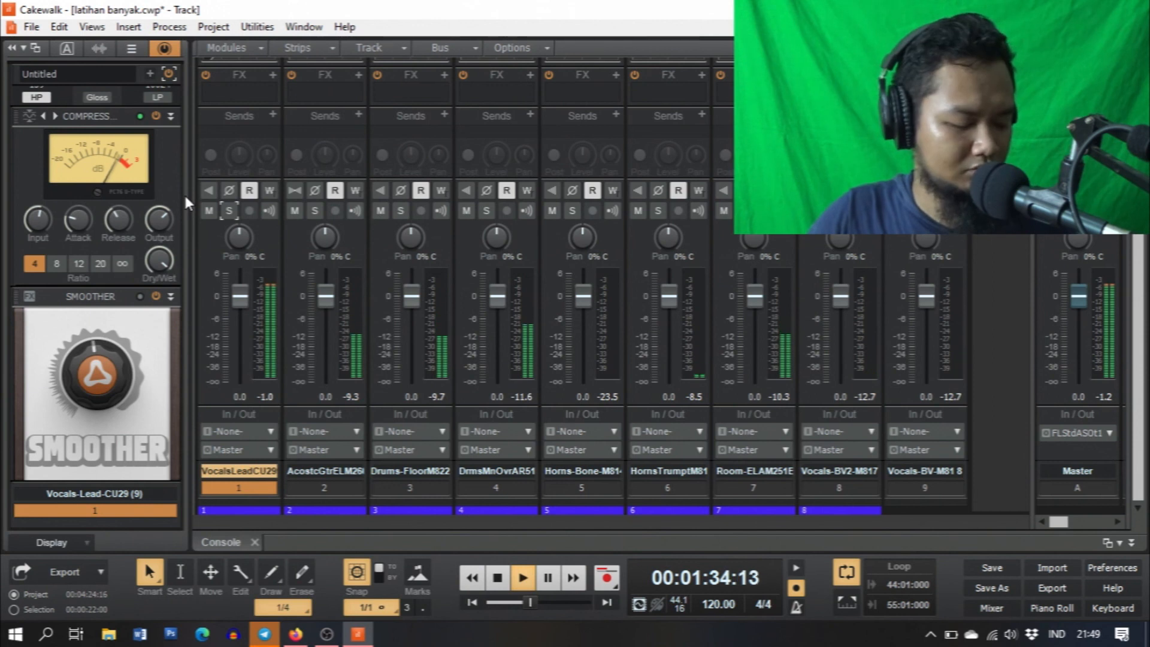
key("space")
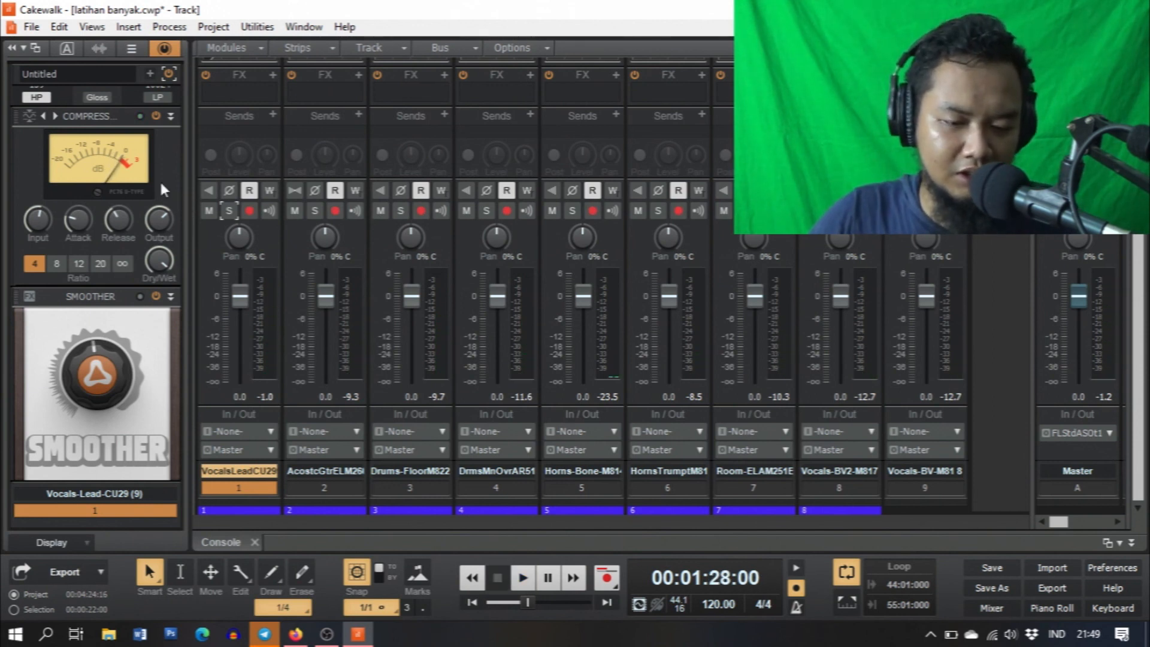
scroll(170, 201, "down", 3)
scroll(163, 336, "down", 3)
scroll(174, 263, "up", 2)
scroll(172, 264, "up", 5)
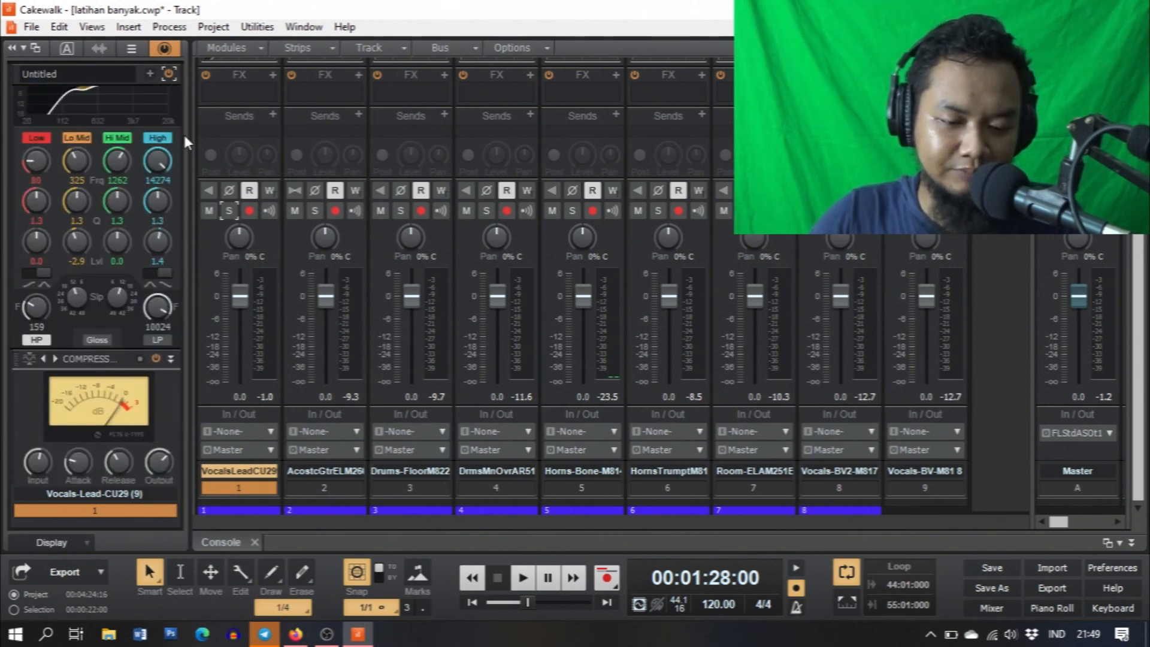
scroll(174, 132, "up", 1)
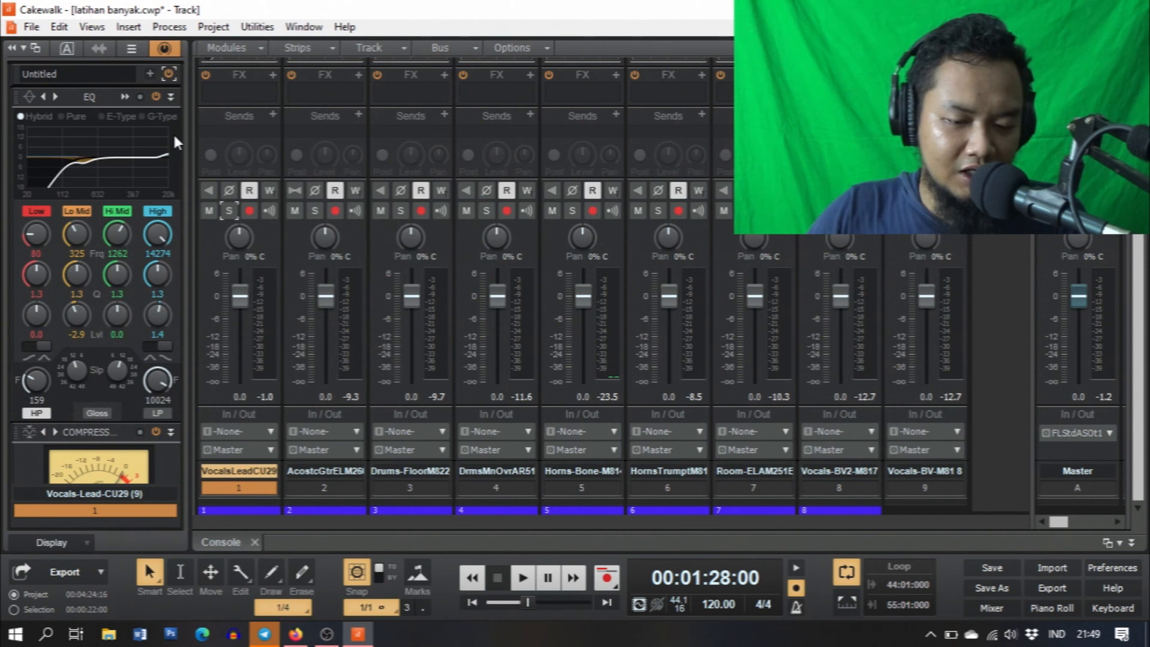